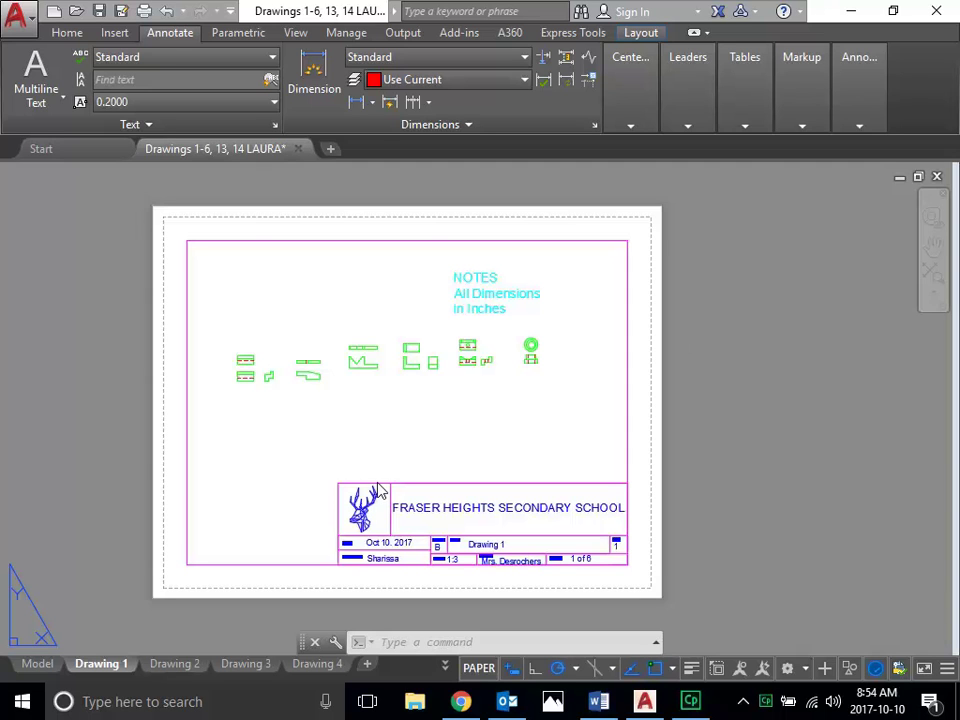
Switch to model space and examine the groups of part views drawn there
click(36, 664)
scroll(471, 356, down, 6)
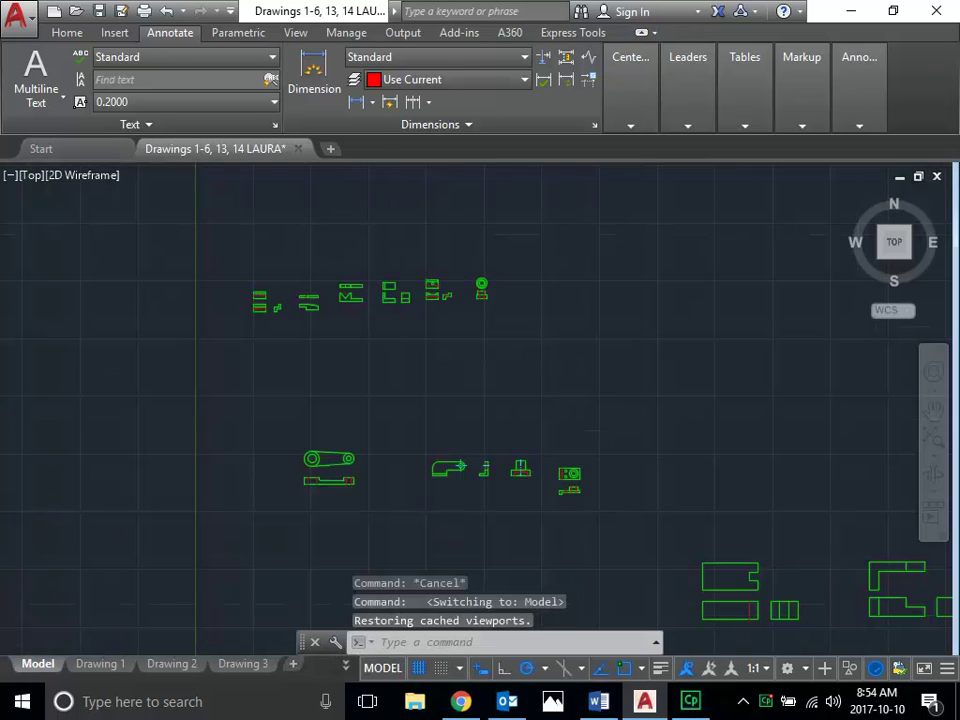
middle_drag(587, 459, 380, 430)
scroll(401, 456, up, 5)
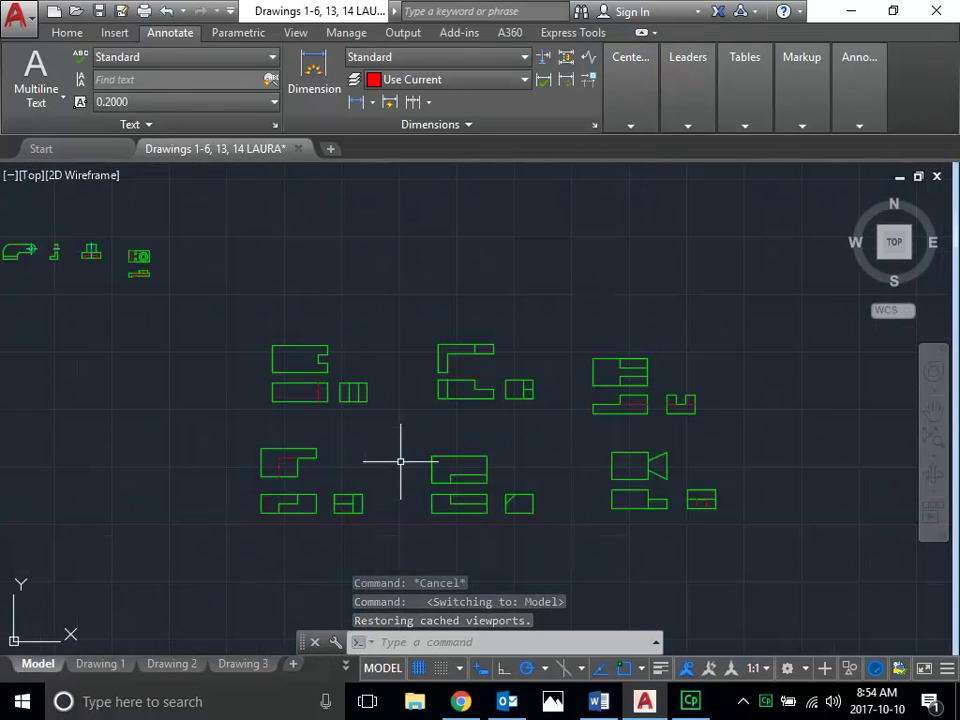
scroll(401, 452, up, 2)
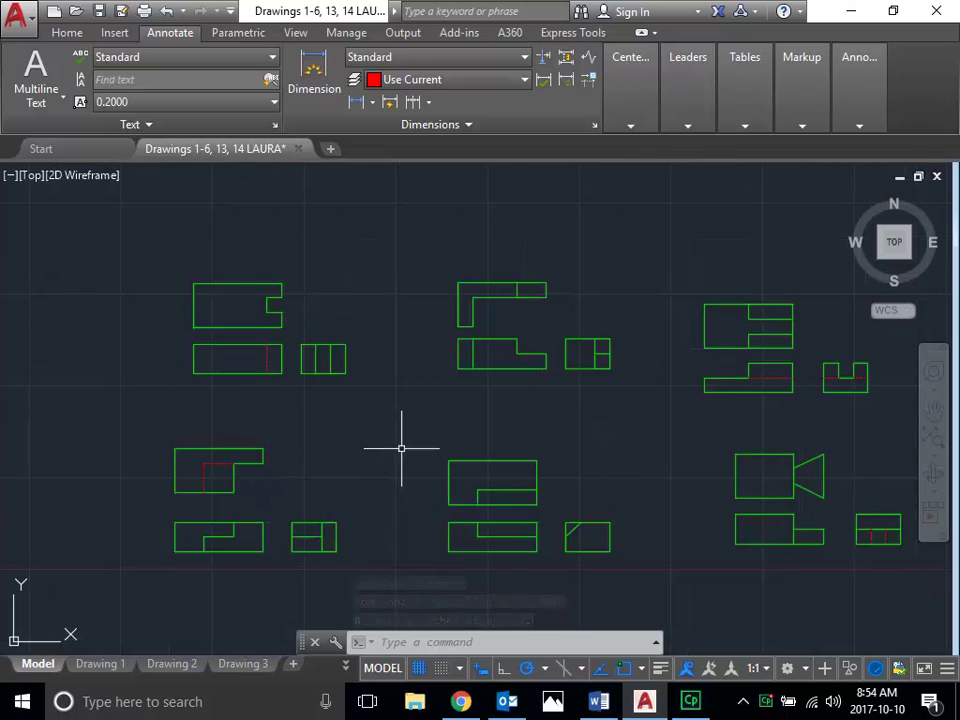
scroll(396, 410, down, 2)
middle_drag(330, 276, 601, 431)
middle_drag(374, 323, 534, 426)
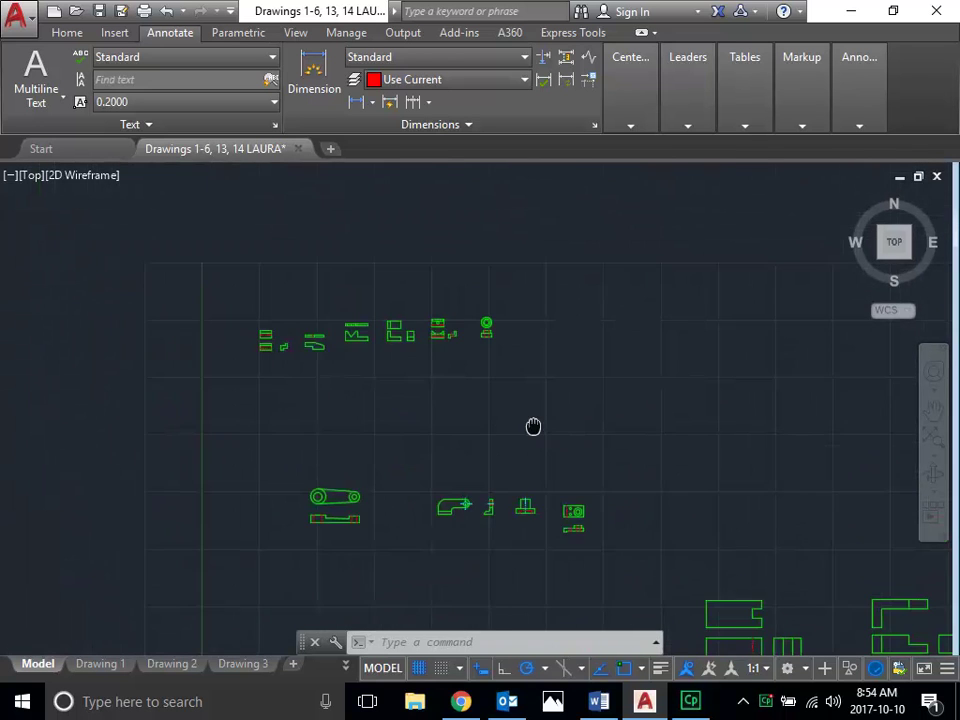
scroll(364, 338, up, 4)
scroll(364, 338, down, 4)
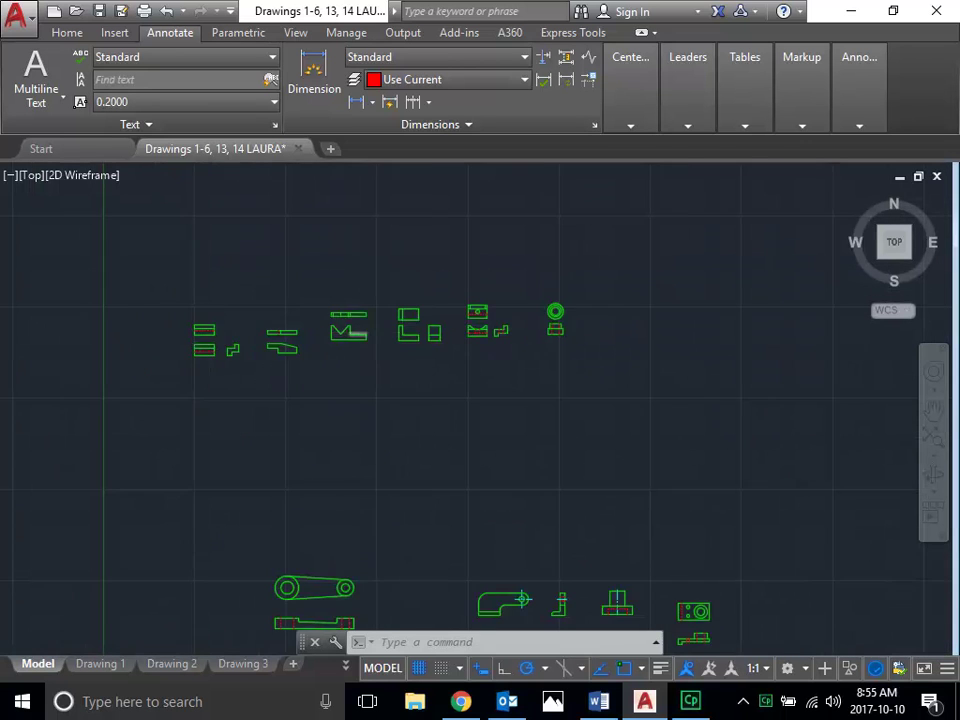
scroll(460, 535, up, 6)
scroll(469, 544, down, 6)
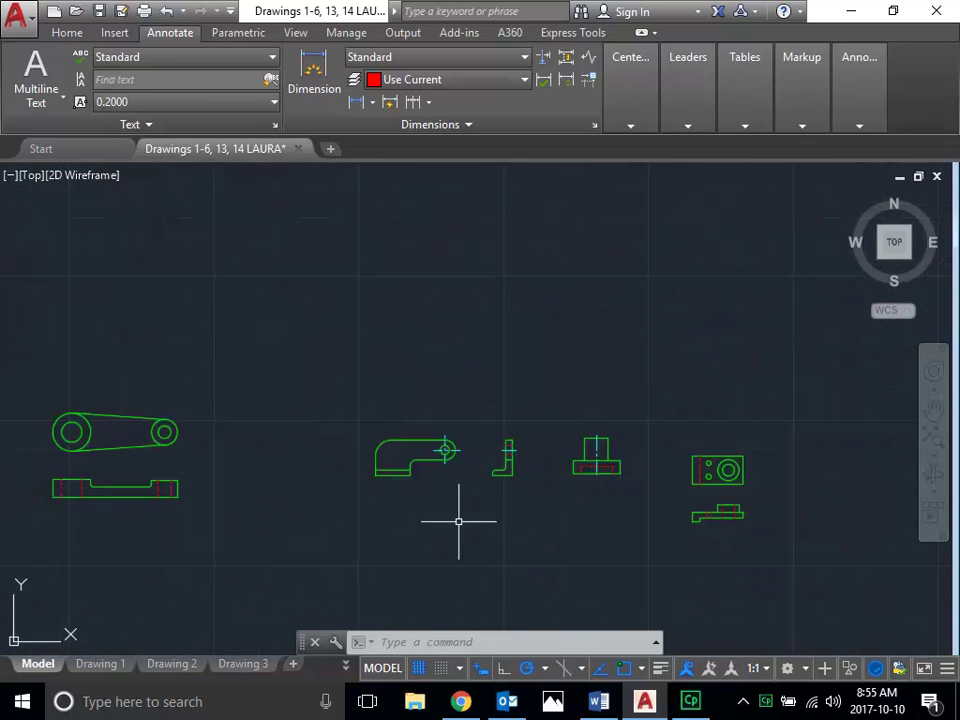
scroll(418, 529, up, 3)
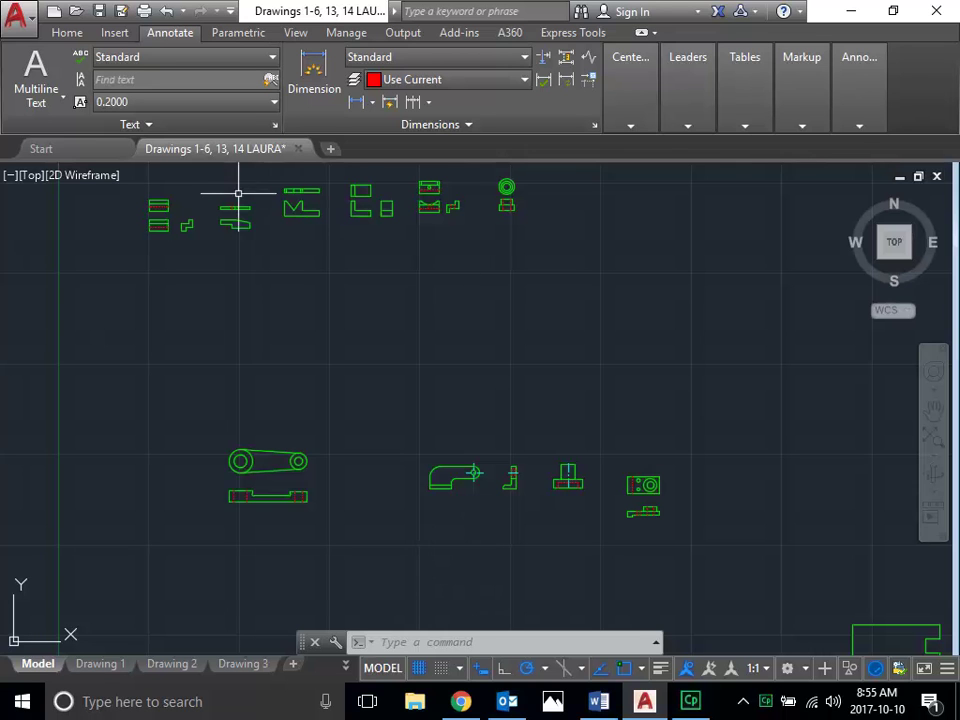
scroll(237, 191, down, 2)
scroll(236, 182, up, 5)
scroll(279, 204, down, 1)
middle_drag(279, 204, 339, 332)
scroll(339, 332, up, 2)
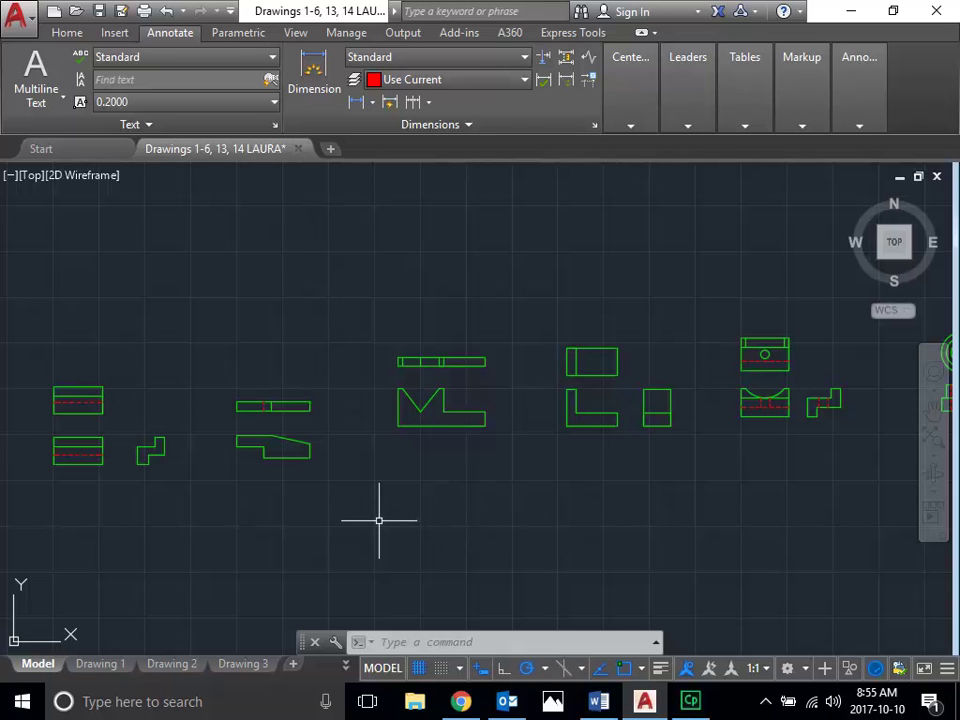
Open the Drawing 1 layout, activate its viewport and set the viewport scale to 1:3
click(88, 667)
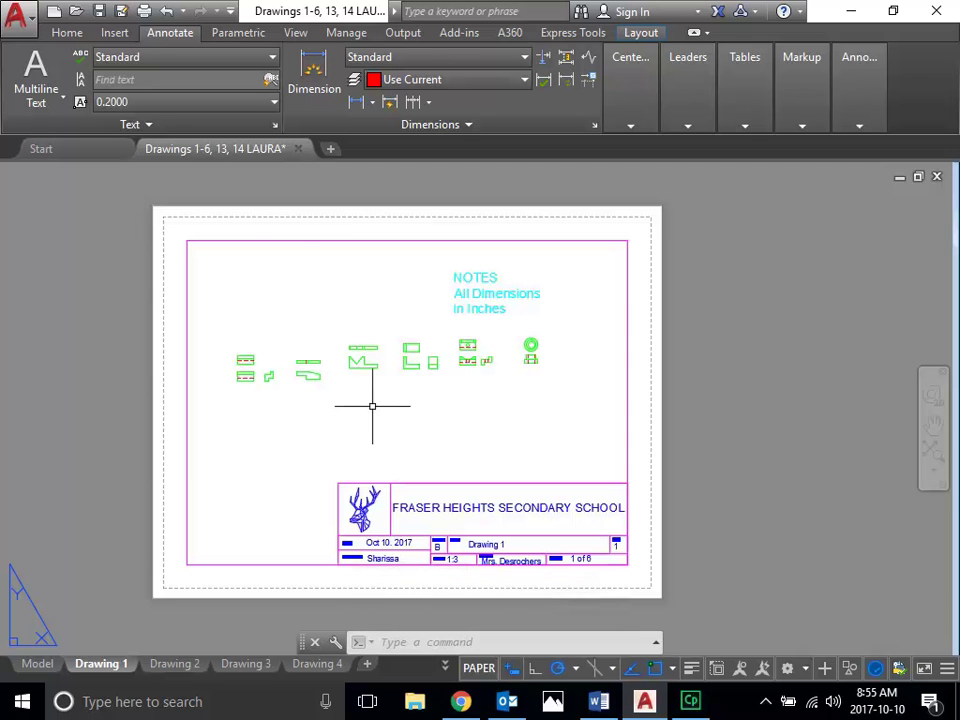
double_click(373, 403)
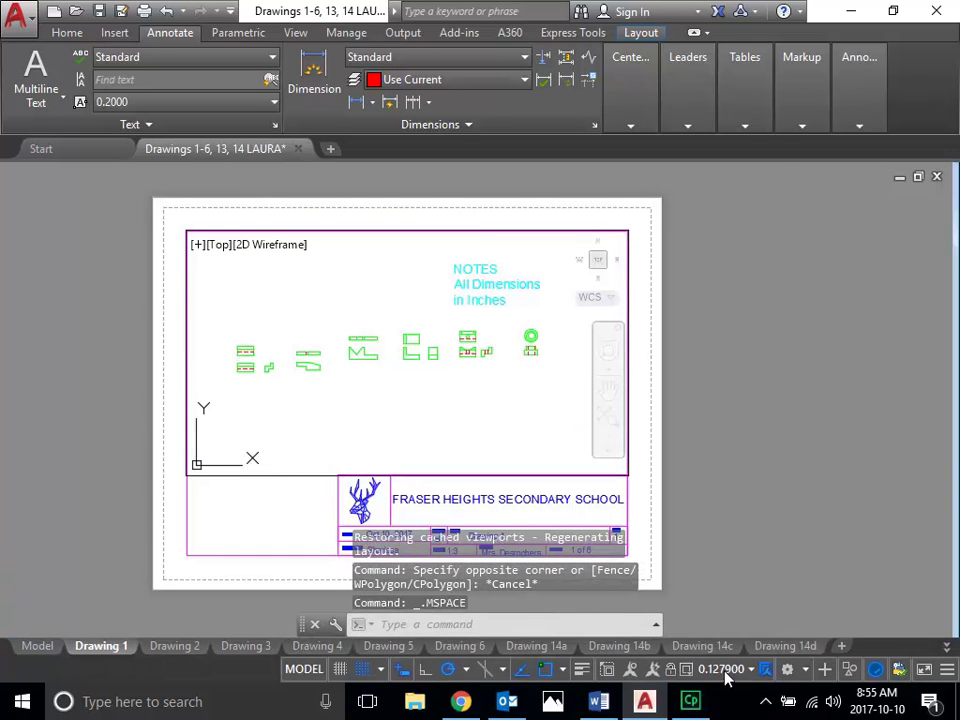
click(726, 676)
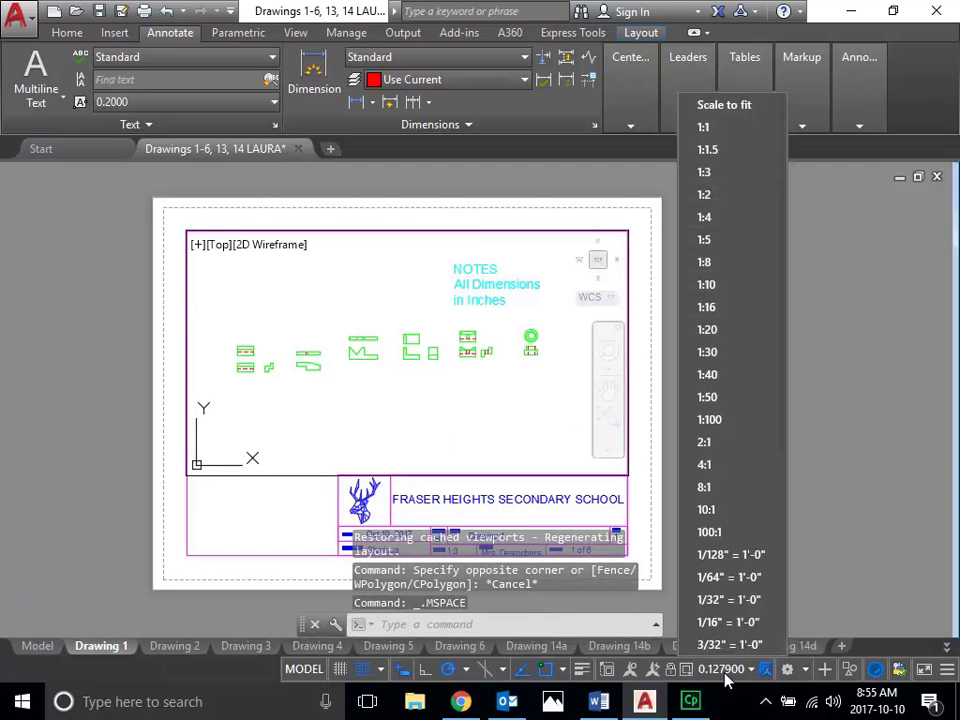
click(748, 174)
mouse_move(456, 390)
middle_down()
mouse_move(467, 392)
mouse_move(422, 401)
mouse_move(462, 398)
middle_up()
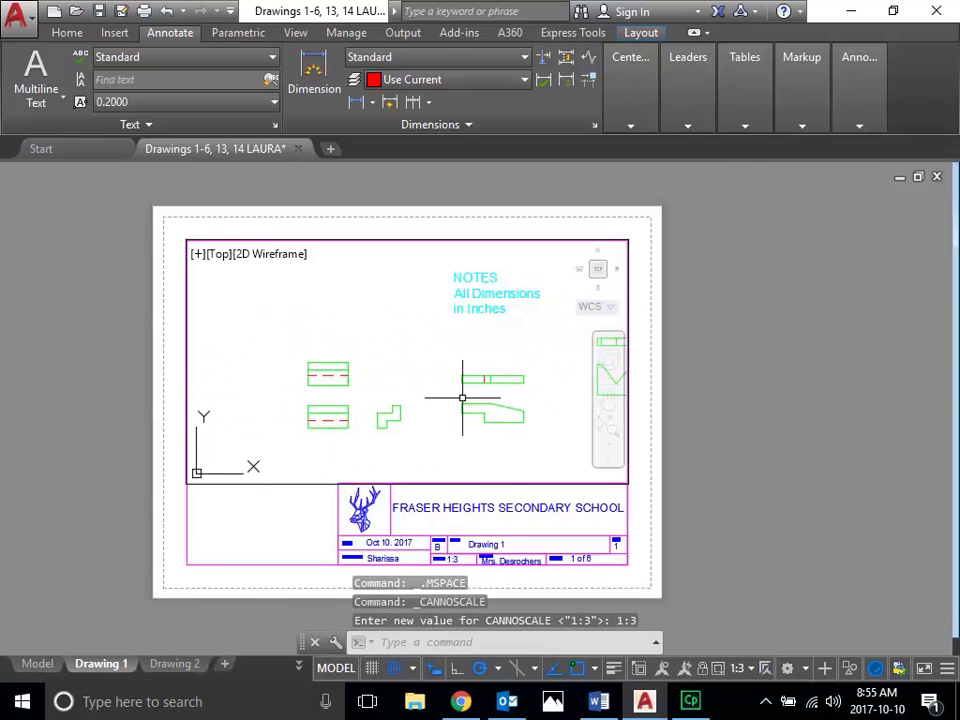
Set the viewport scale to 1:1.5 and recentre the first part's views in the viewport
click(740, 668)
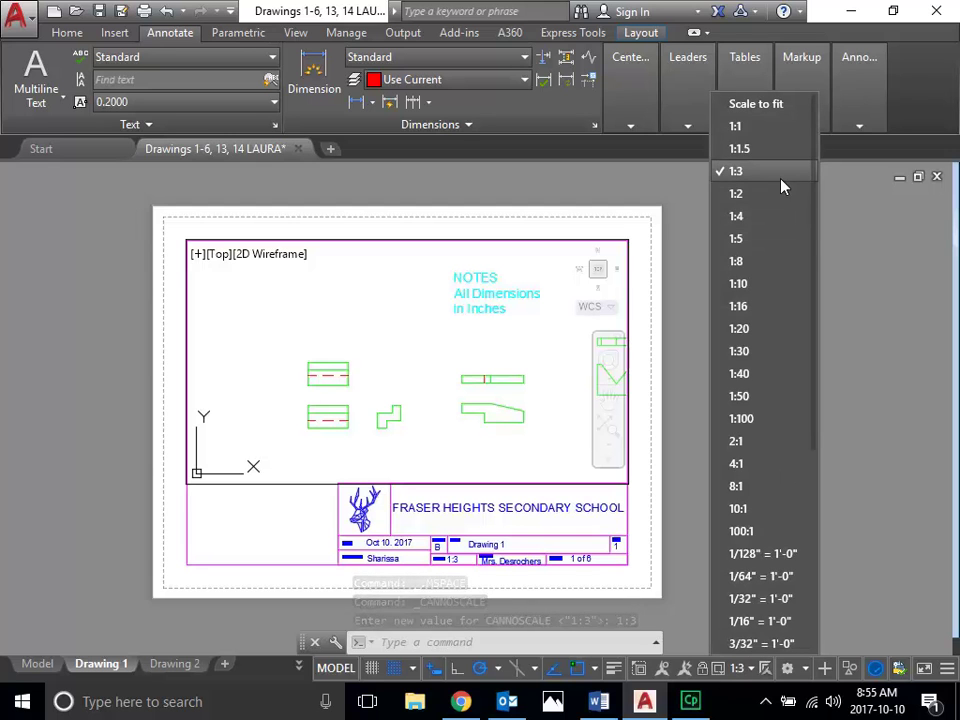
click(774, 150)
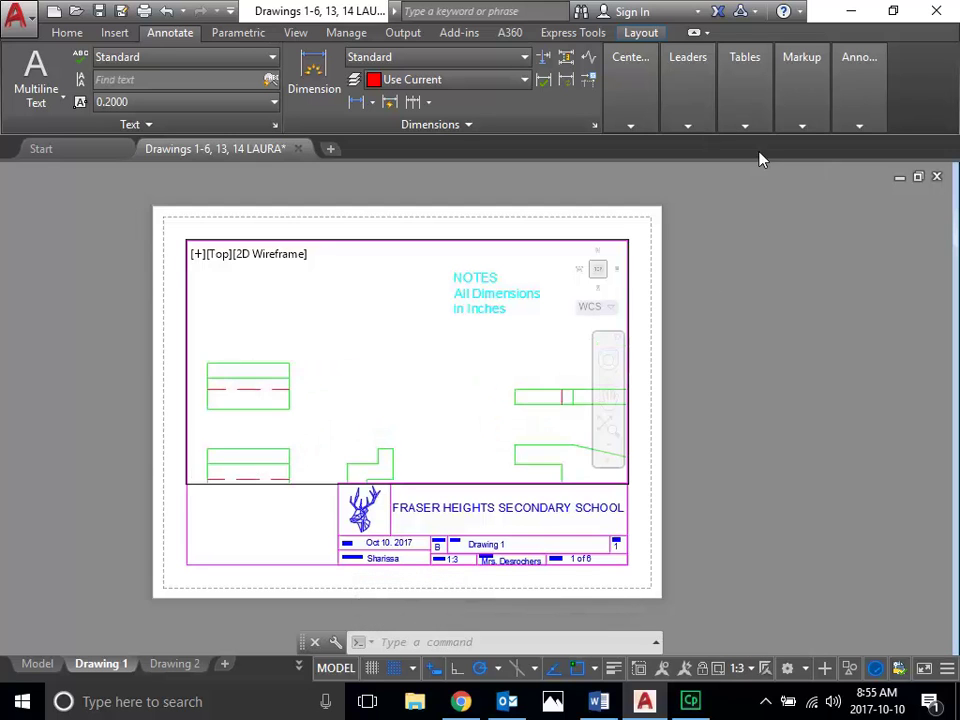
middle_drag(375, 366, 448, 320)
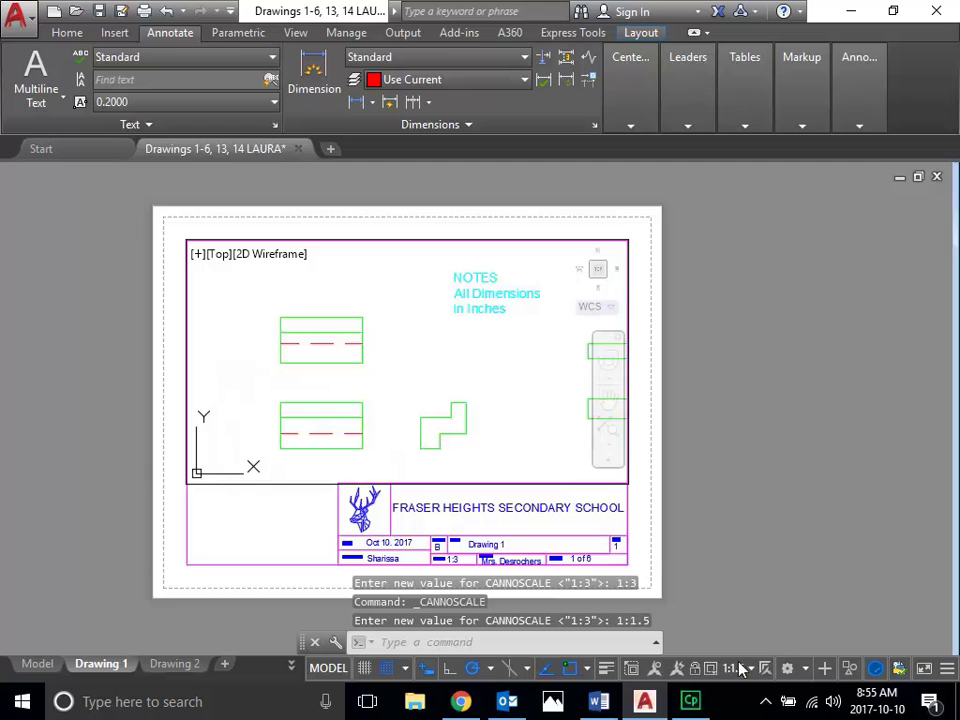
Set the viewport scale to 1:1 and frame the three views of the part with the circular hole, returning to paper space
click(740, 668)
click(718, 127)
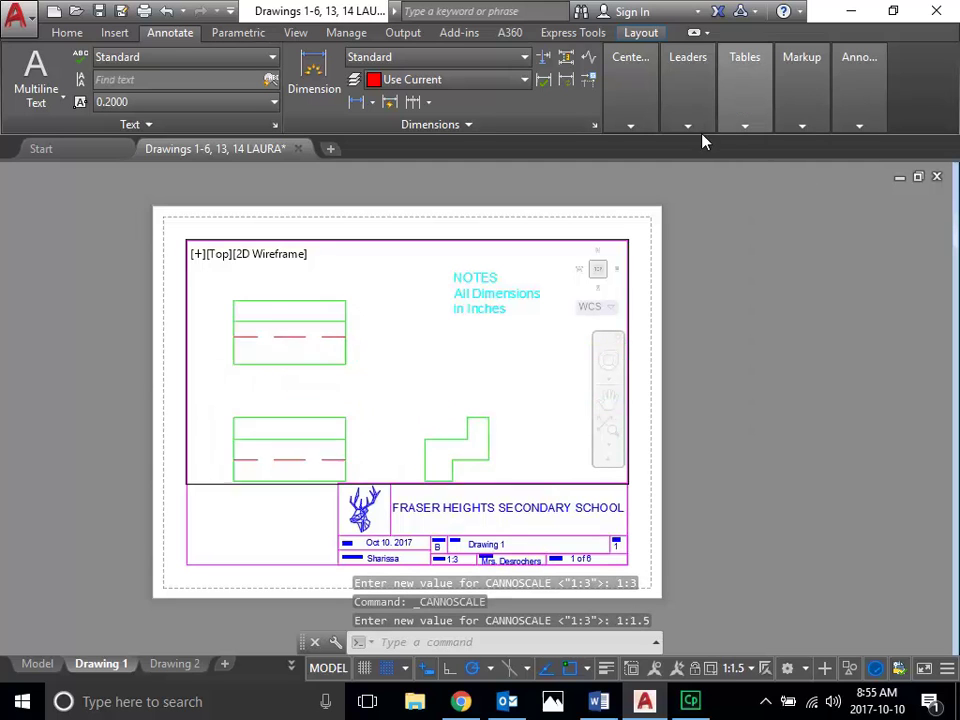
middle_drag(418, 392, 452, 378)
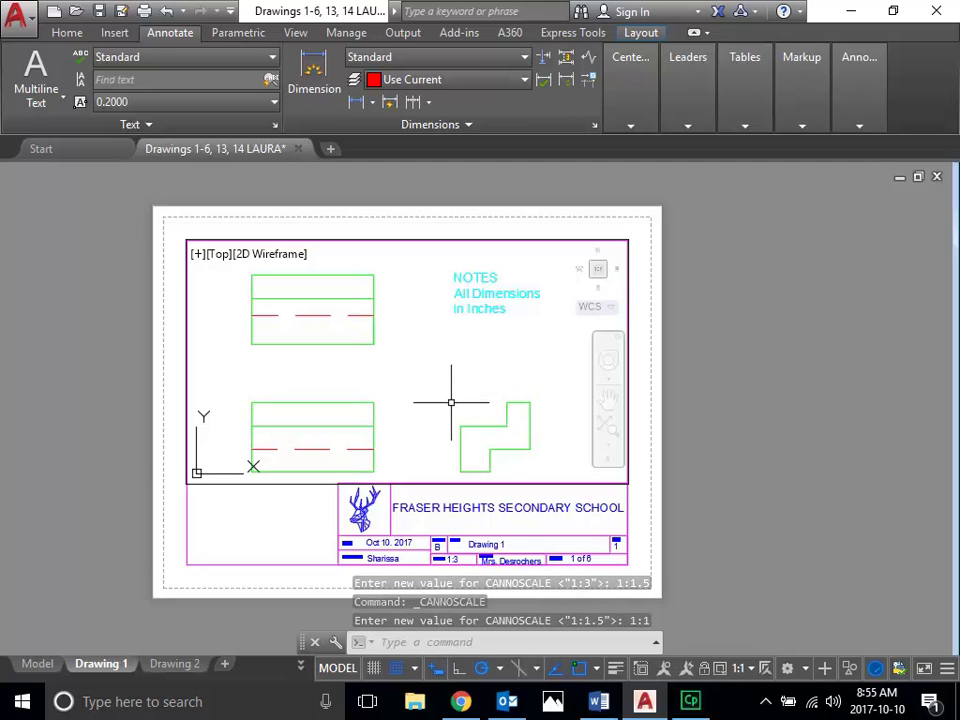
mouse_move(499, 373)
middle_down()
mouse_move(272, 379)
mouse_move(418, 381)
mouse_move(381, 392)
mouse_move(429, 392)
mouse_move(459, 407)
mouse_move(561, 396)
mouse_move(336, 439)
mouse_move(408, 456)
middle_up()
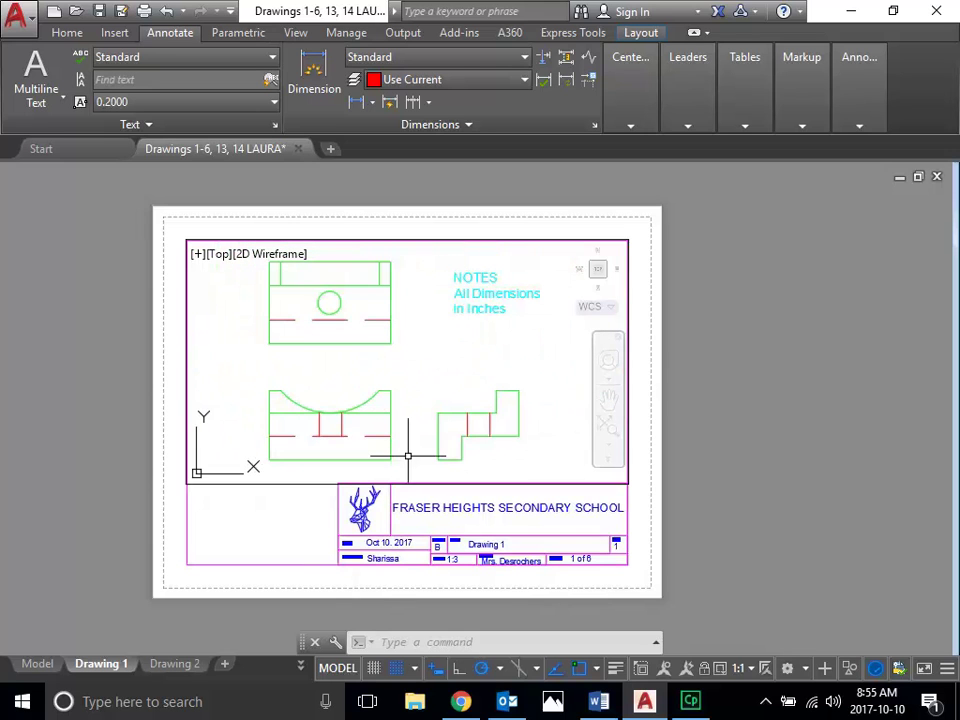
double_click(288, 510)
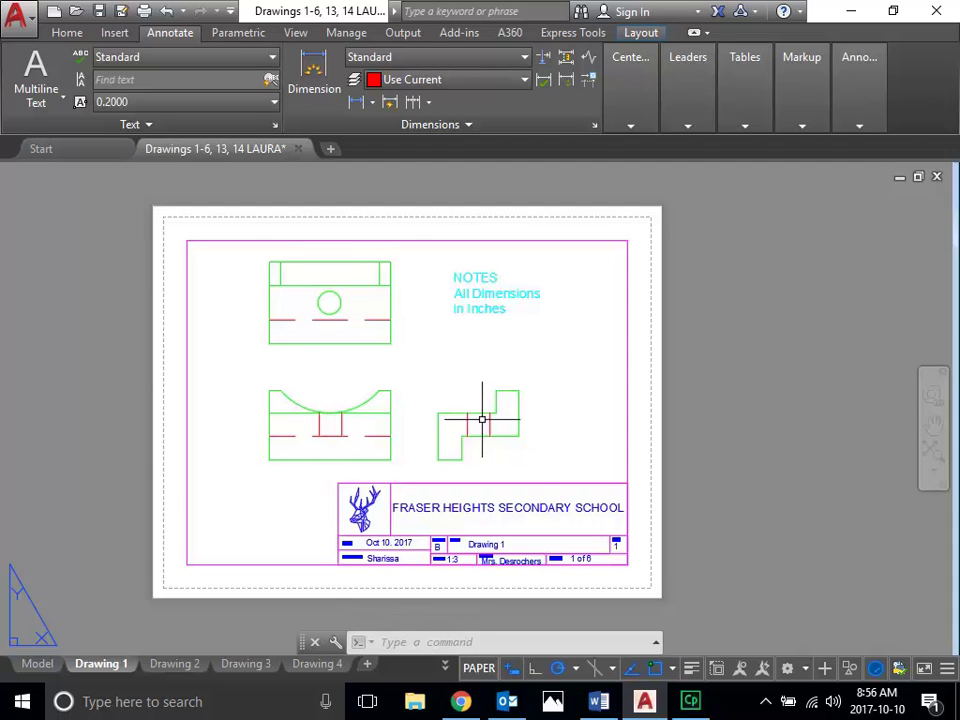
Make the CENTRE layer the current layer
click(64, 34)
click(490, 118)
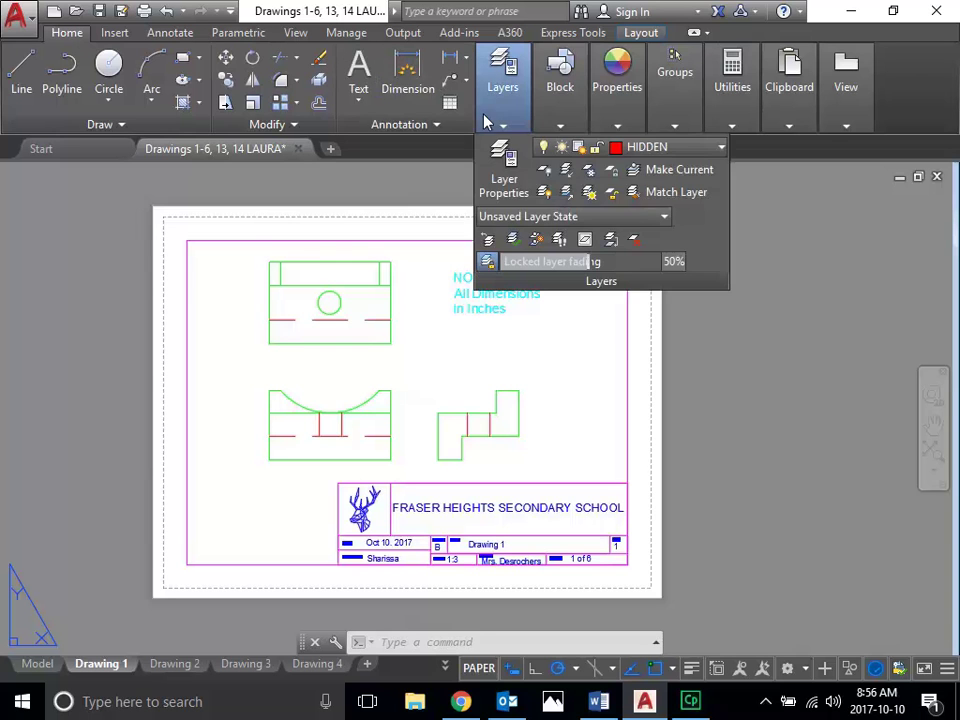
click(503, 100)
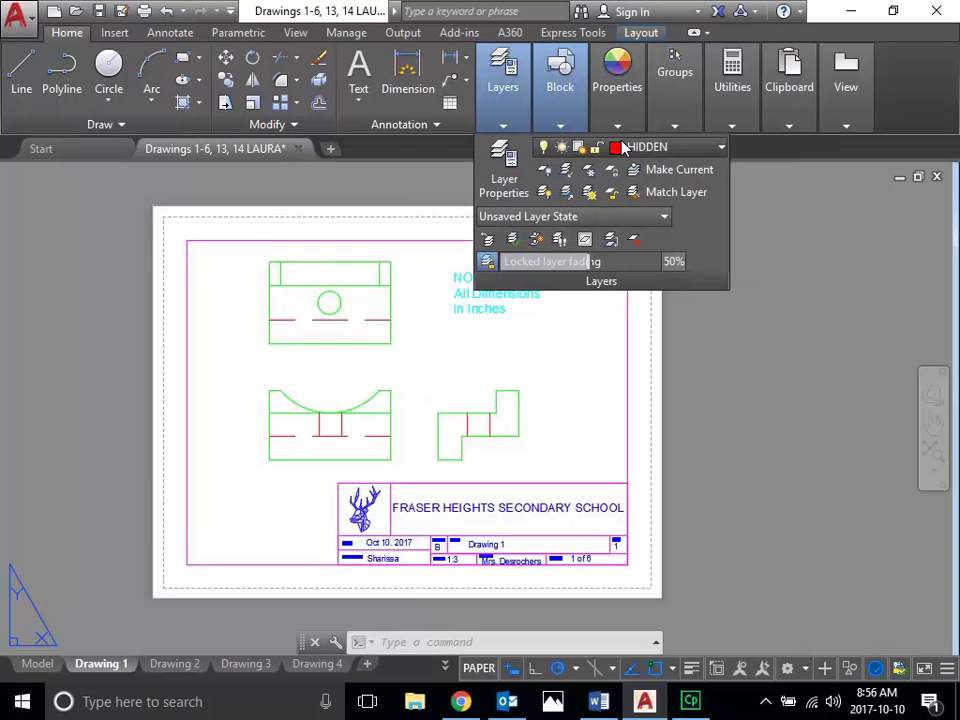
click(625, 148)
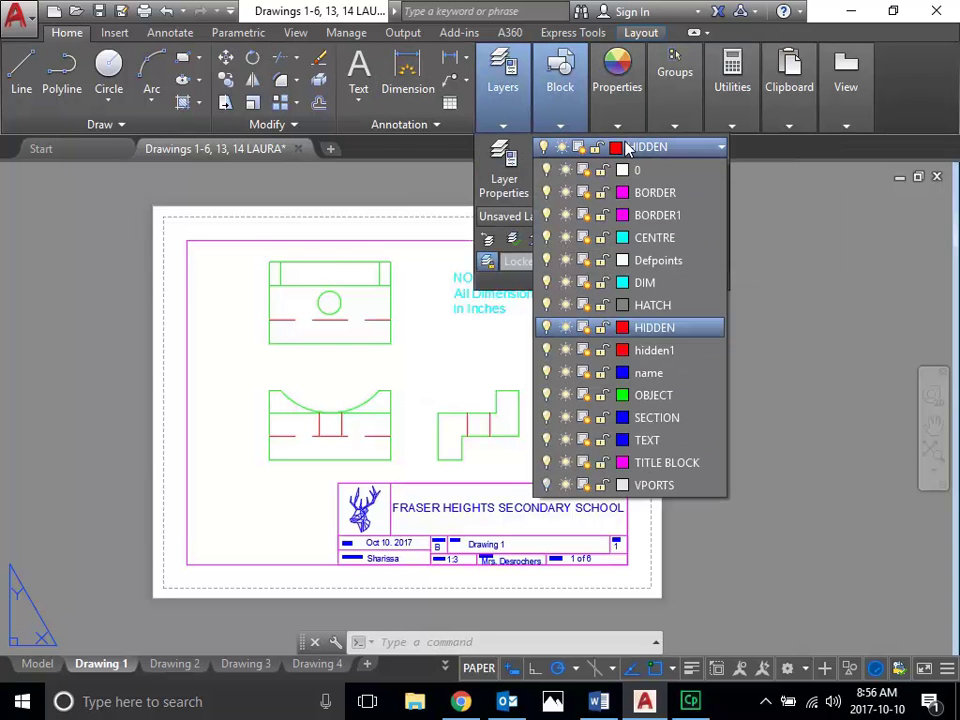
click(686, 242)
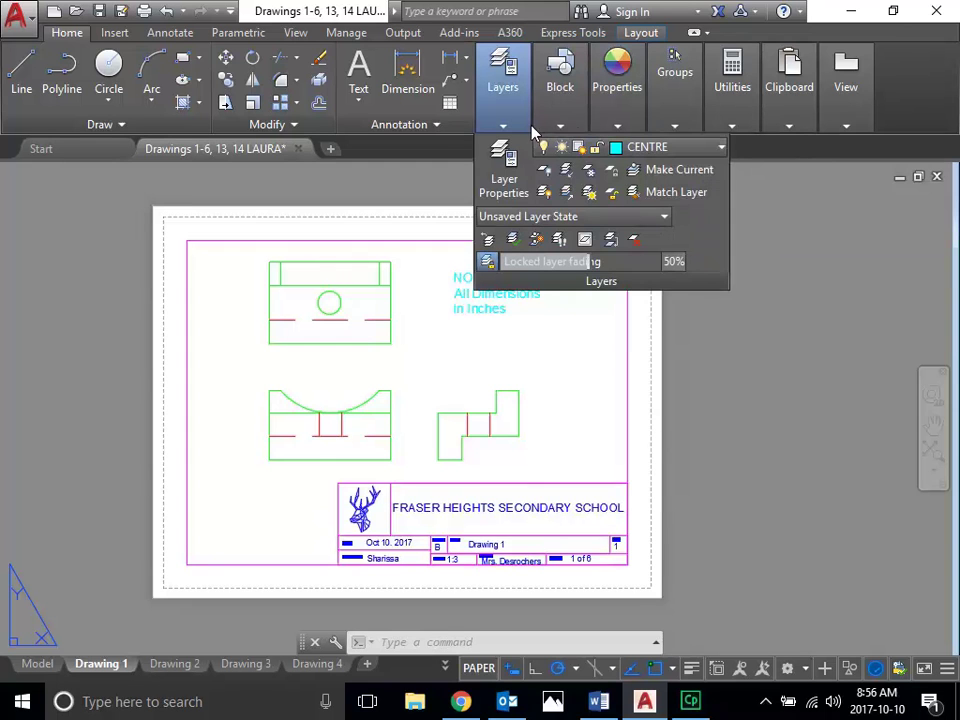
Add a center mark to the circular hole in the top view
click(170, 33)
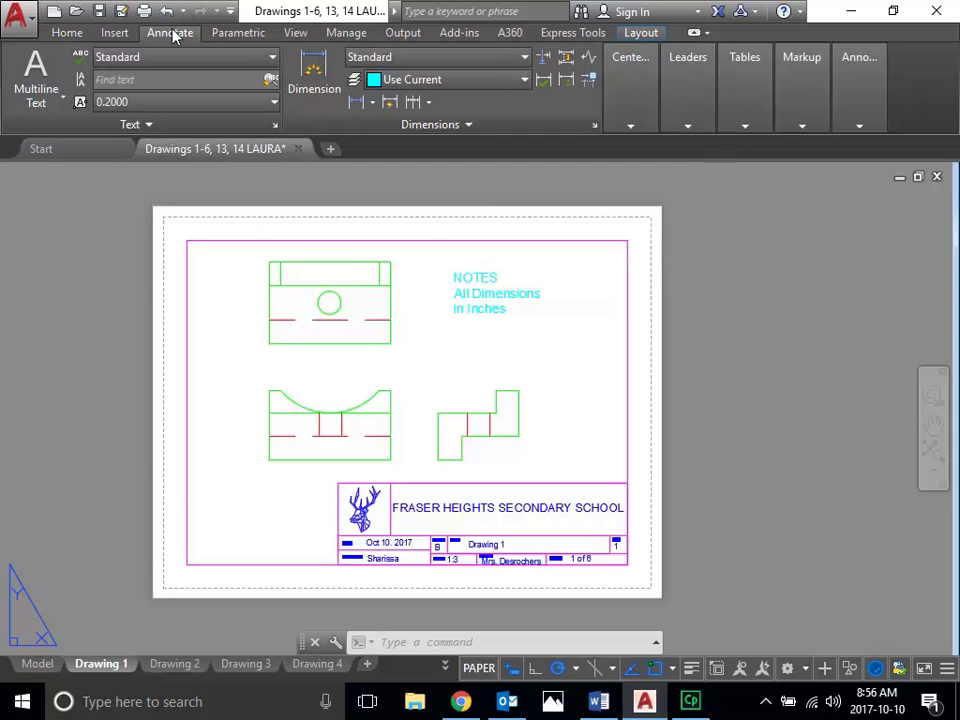
click(630, 123)
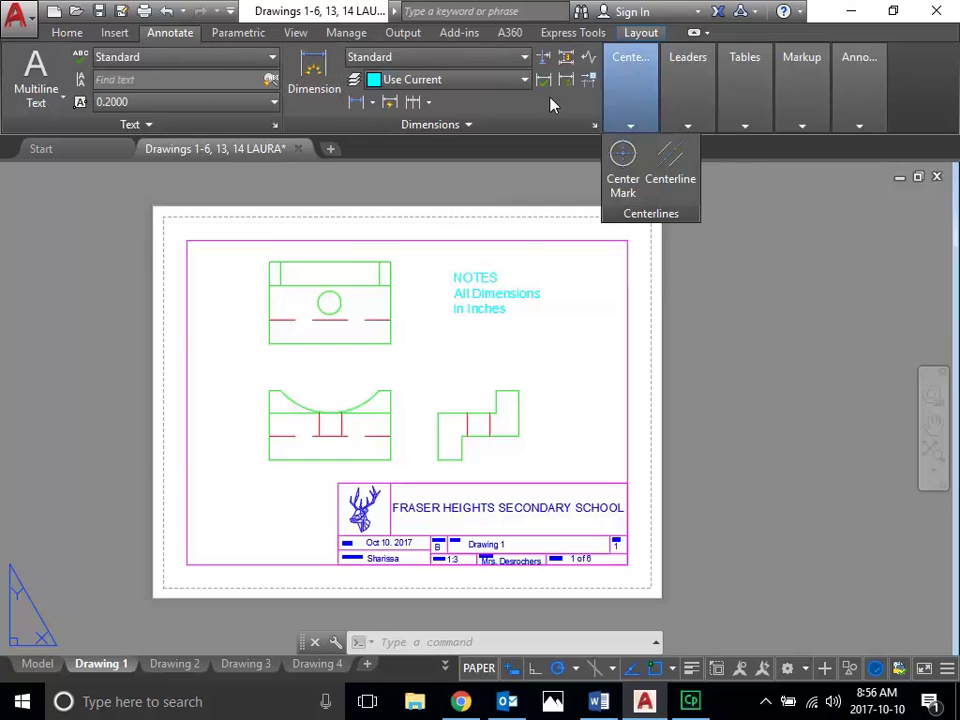
click(623, 160)
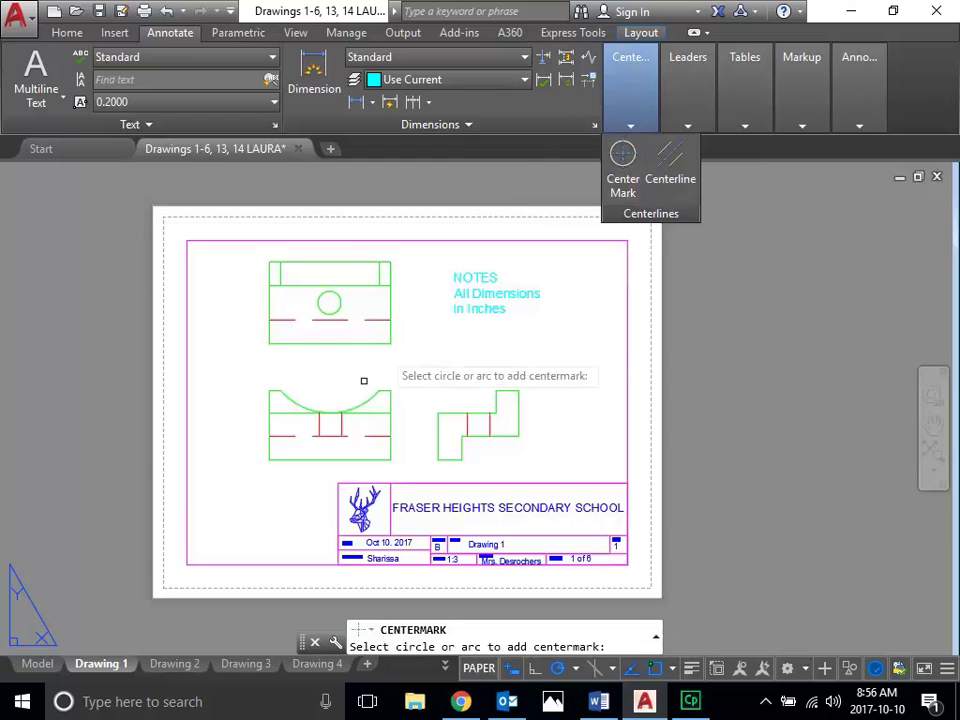
click(338, 310)
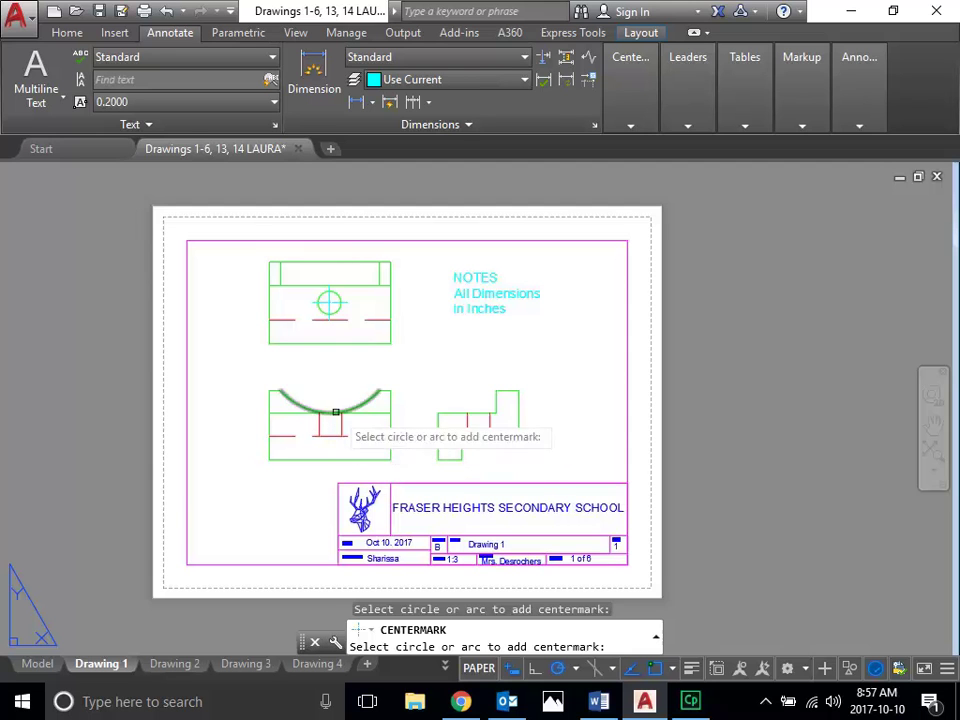
Add a centerline between the two vertical hidden lines of the hole in the front view
click(630, 125)
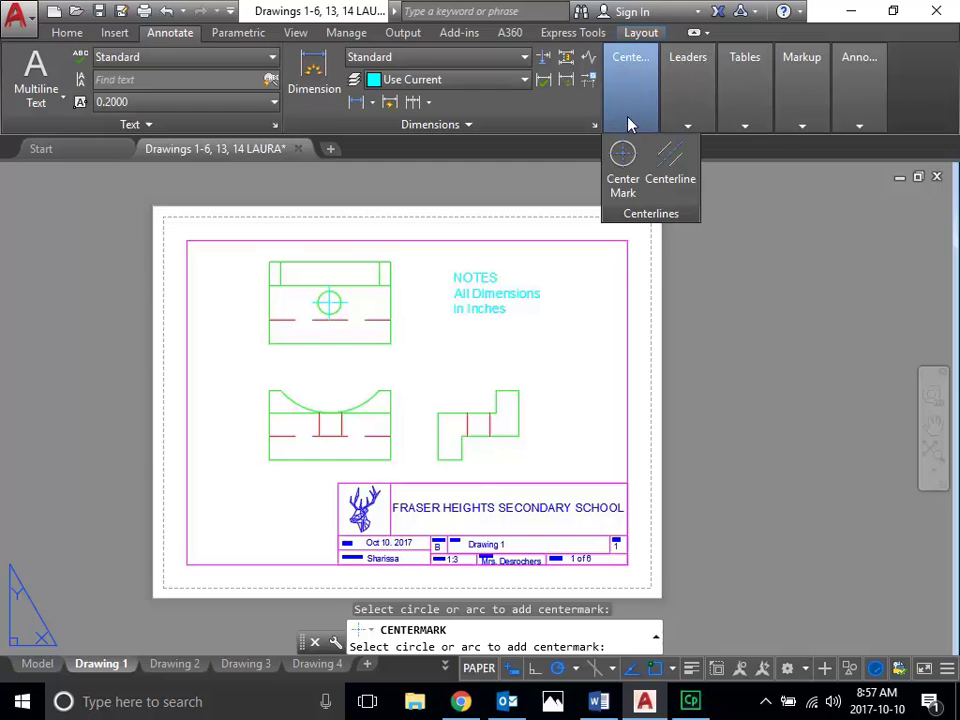
click(671, 160)
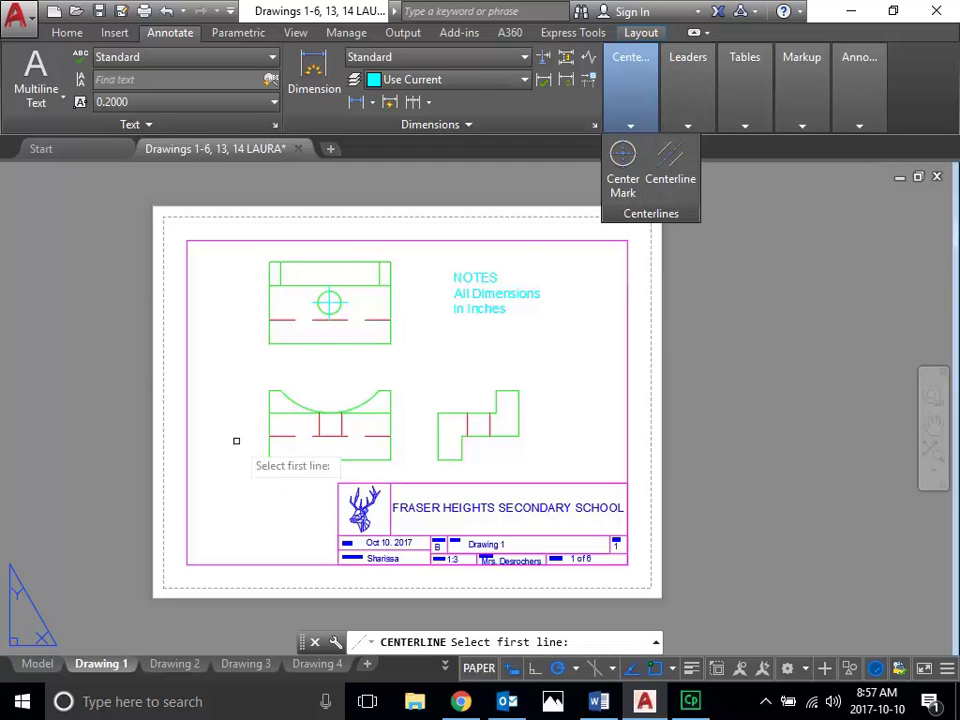
click(318, 425)
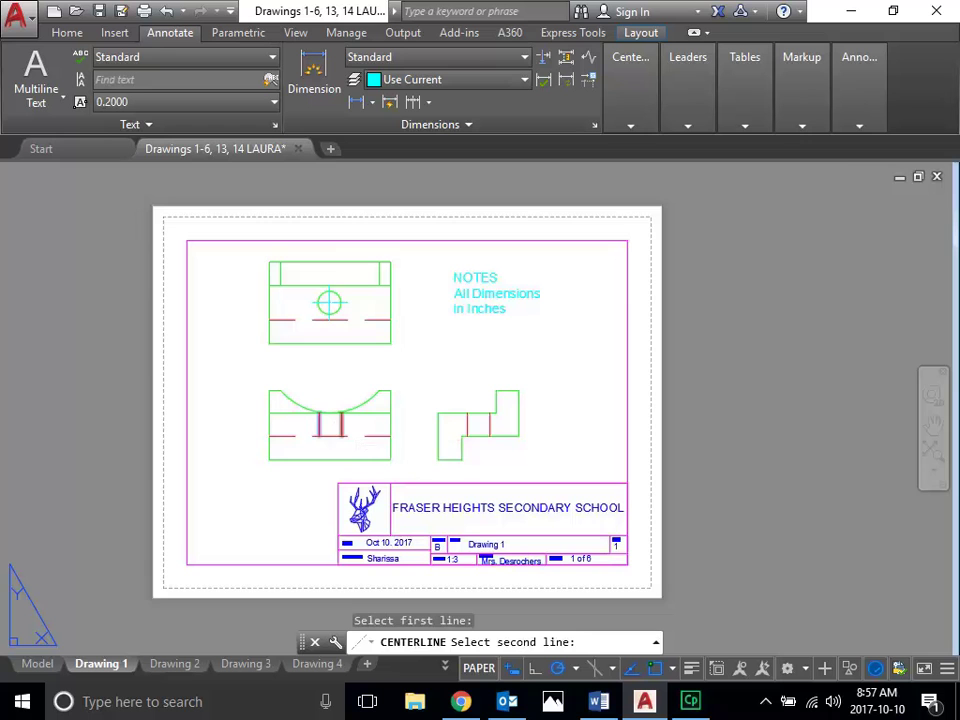
click(339, 425)
Add a centerline between the two vertical hidden lines of the hole in the side view
scroll(342, 420, up, 2)
scroll(342, 420, up, 2)
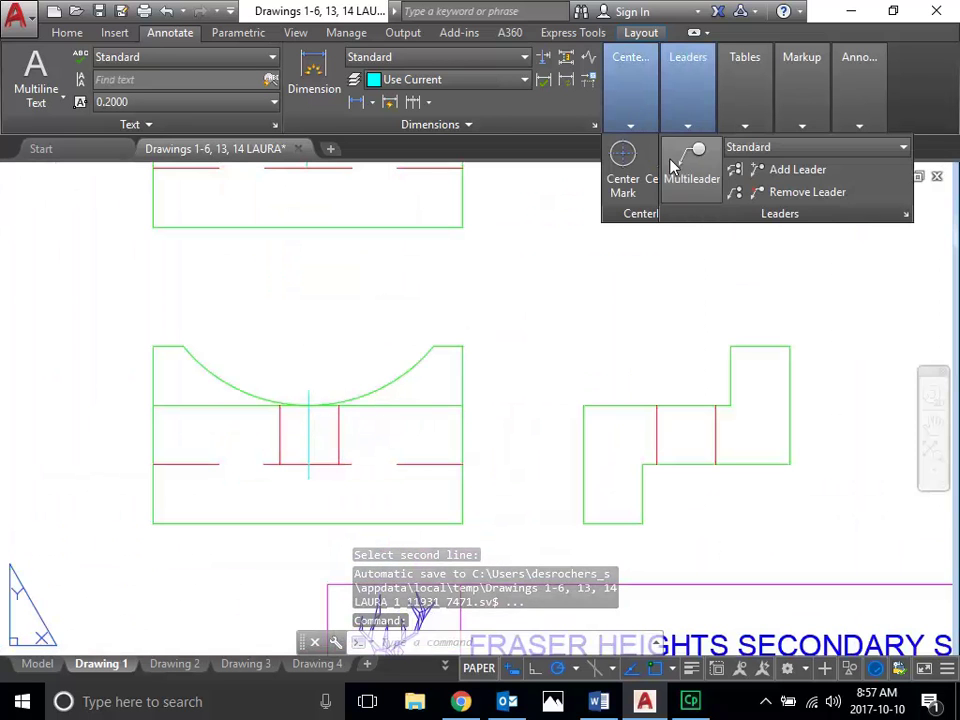
click(655, 172)
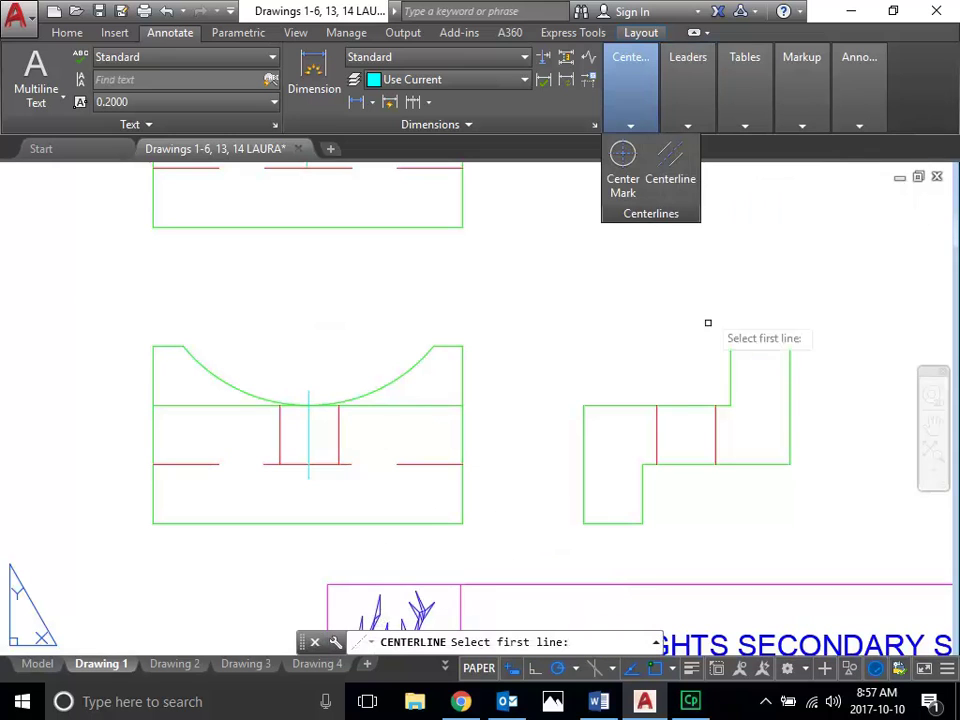
click(658, 428)
click(715, 431)
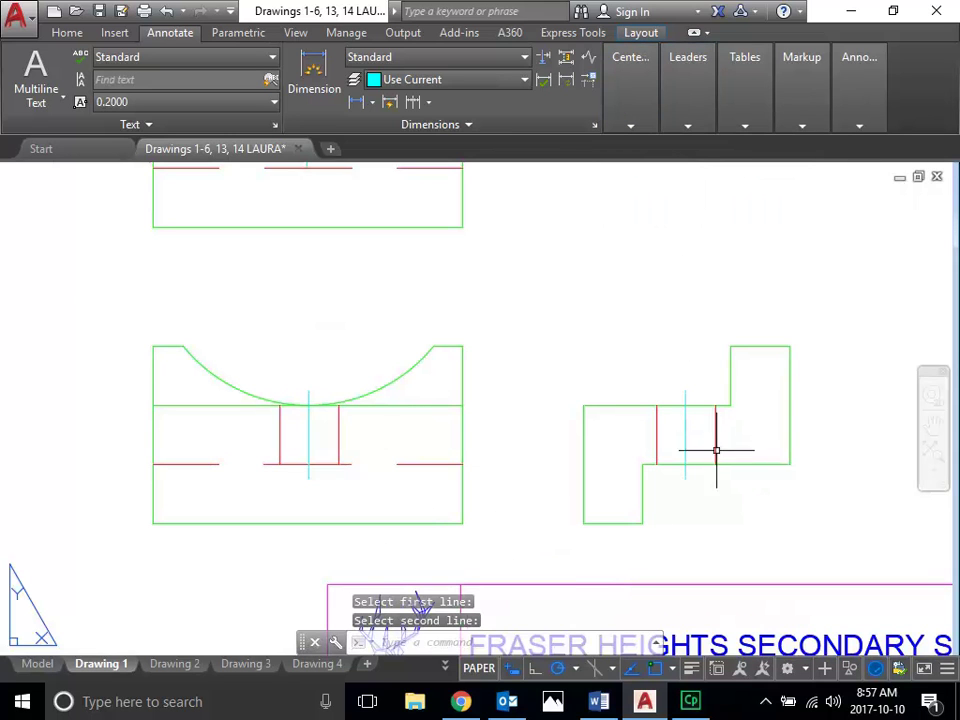
scroll(846, 400, down, 4)
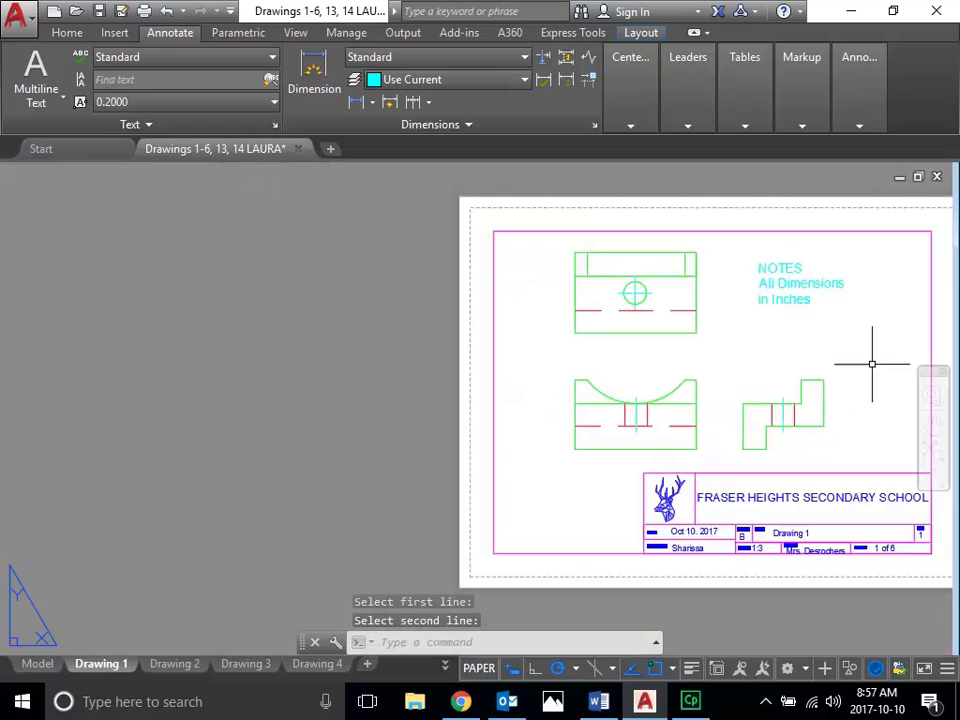
click(630, 90)
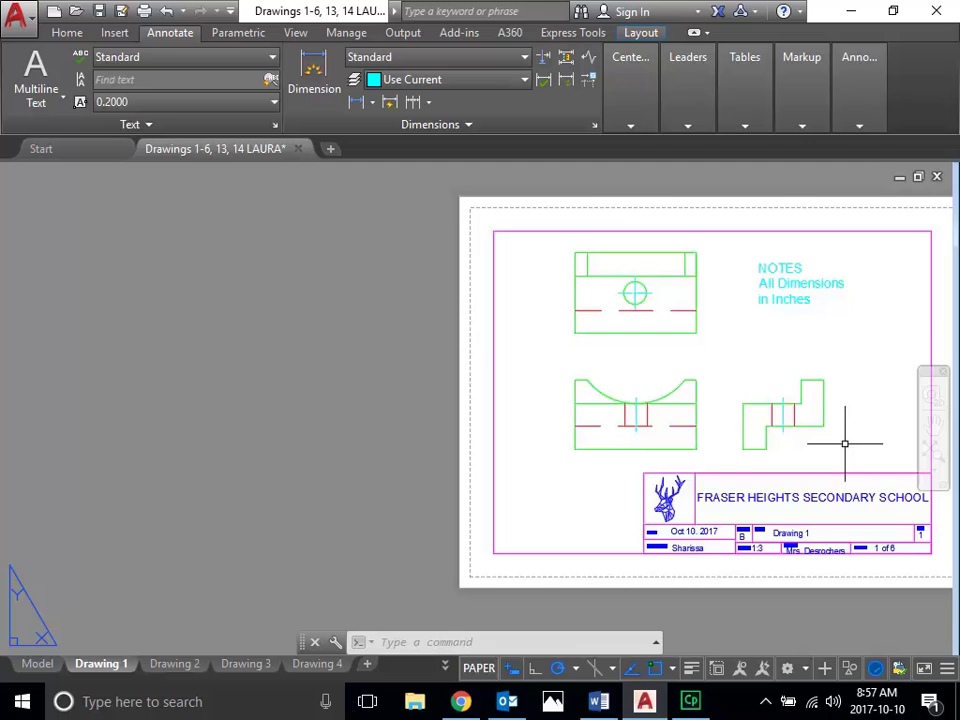
Set the linear dimension precision in the Standard dimension style's primary units to 0.00
scroll(867, 440, down, 2)
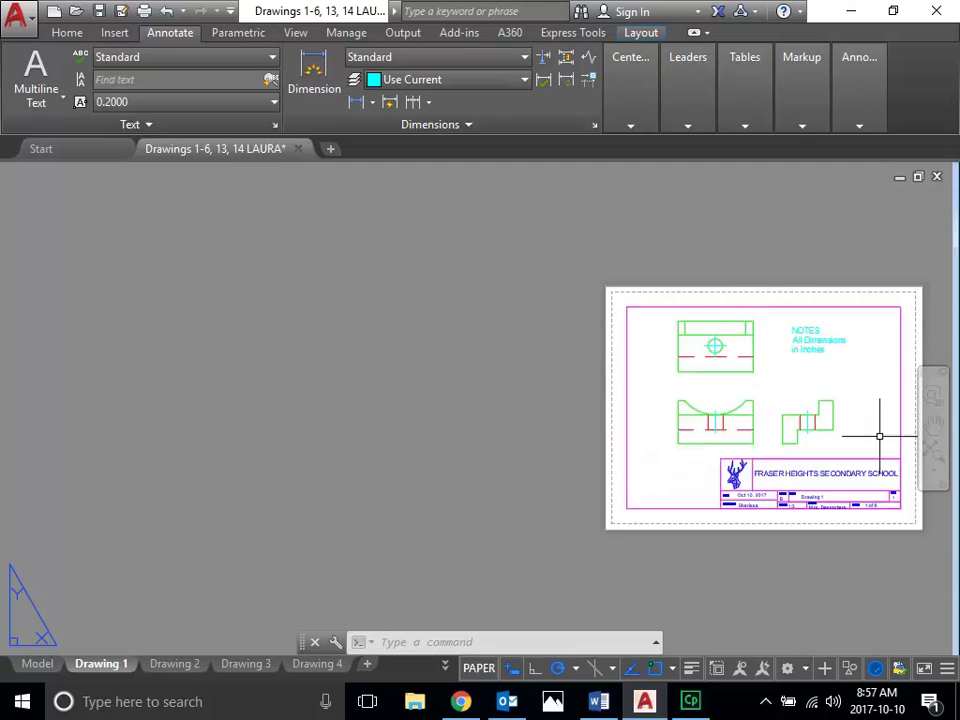
scroll(936, 422, up, 2)
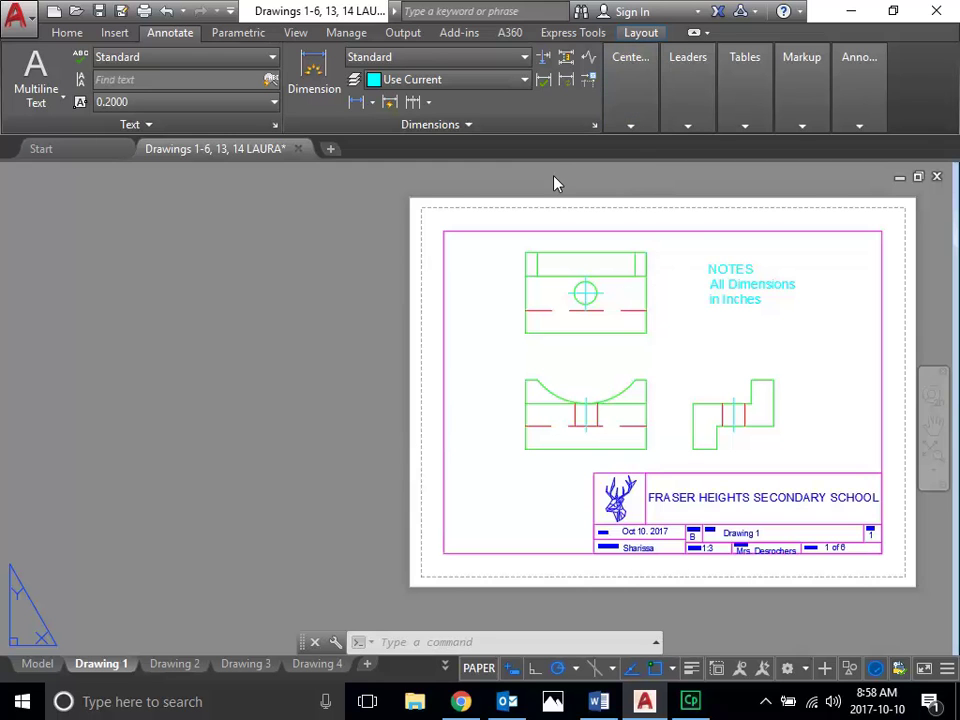
click(595, 127)
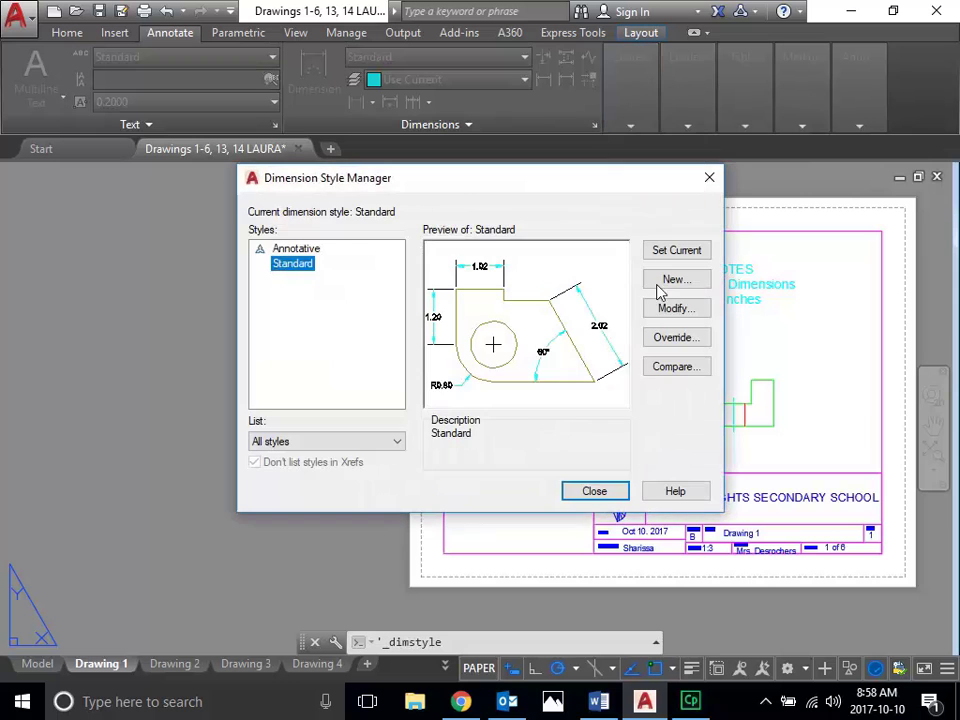
click(662, 310)
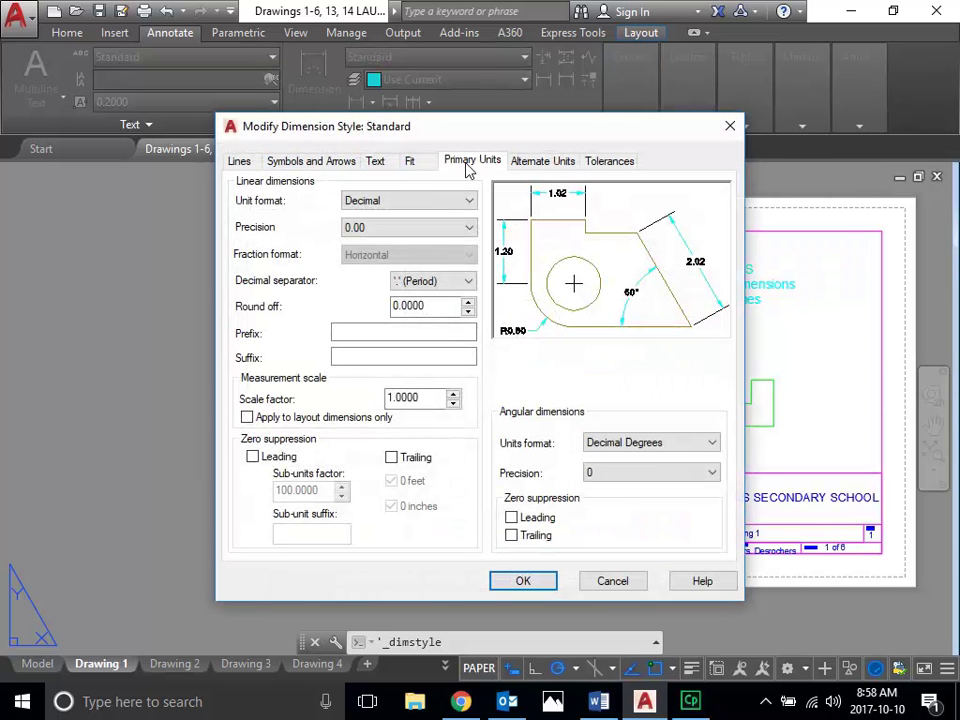
click(432, 228)
click(402, 270)
click(422, 228)
click(422, 244)
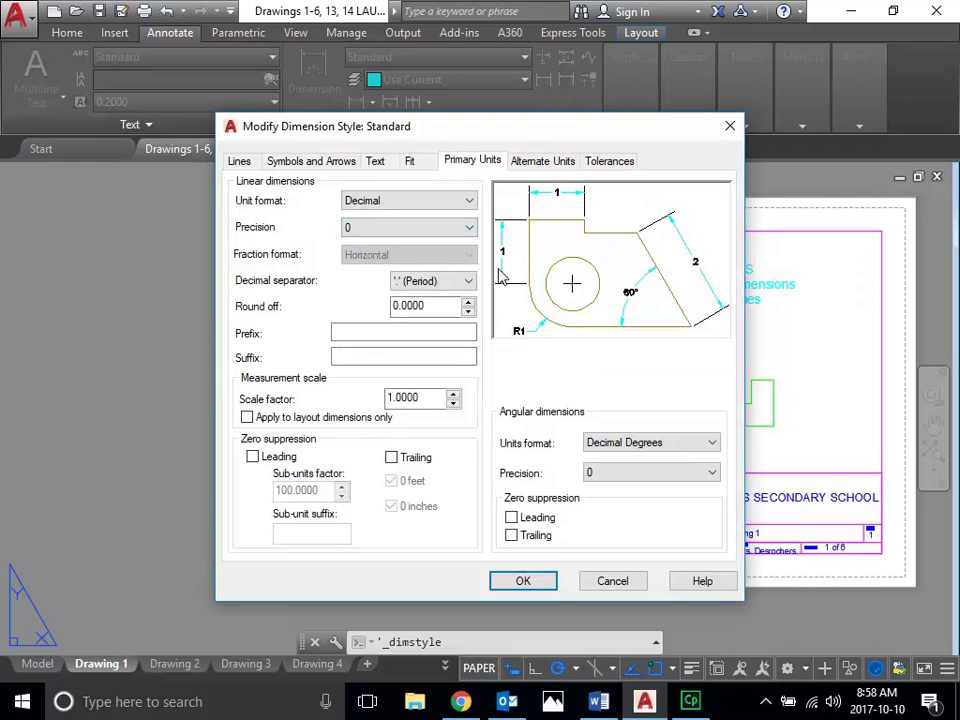
click(429, 229)
click(432, 271)
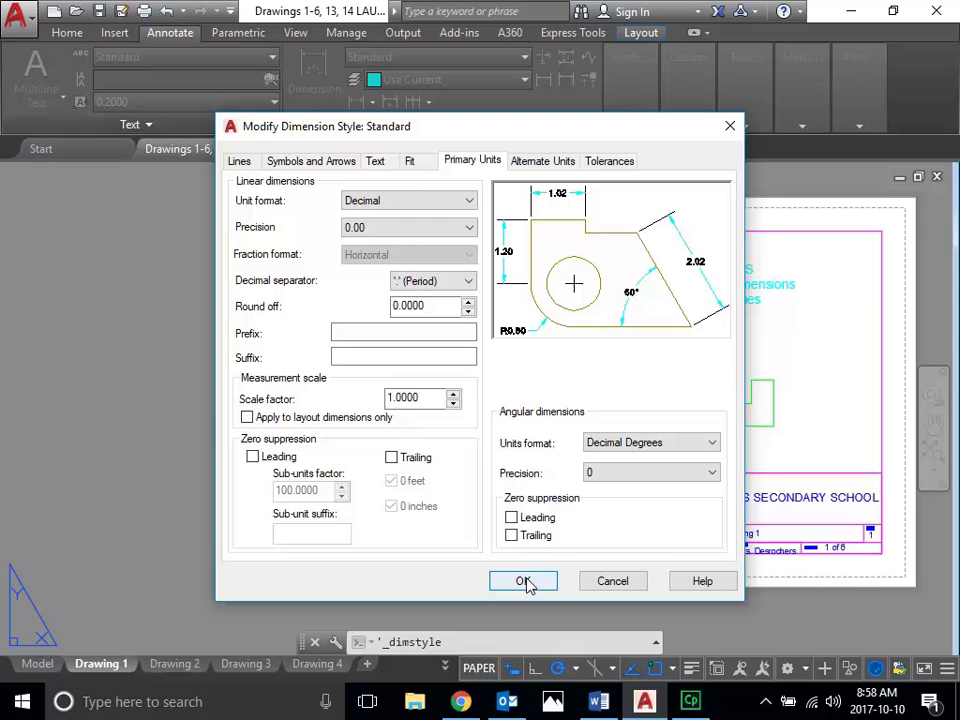
click(525, 582)
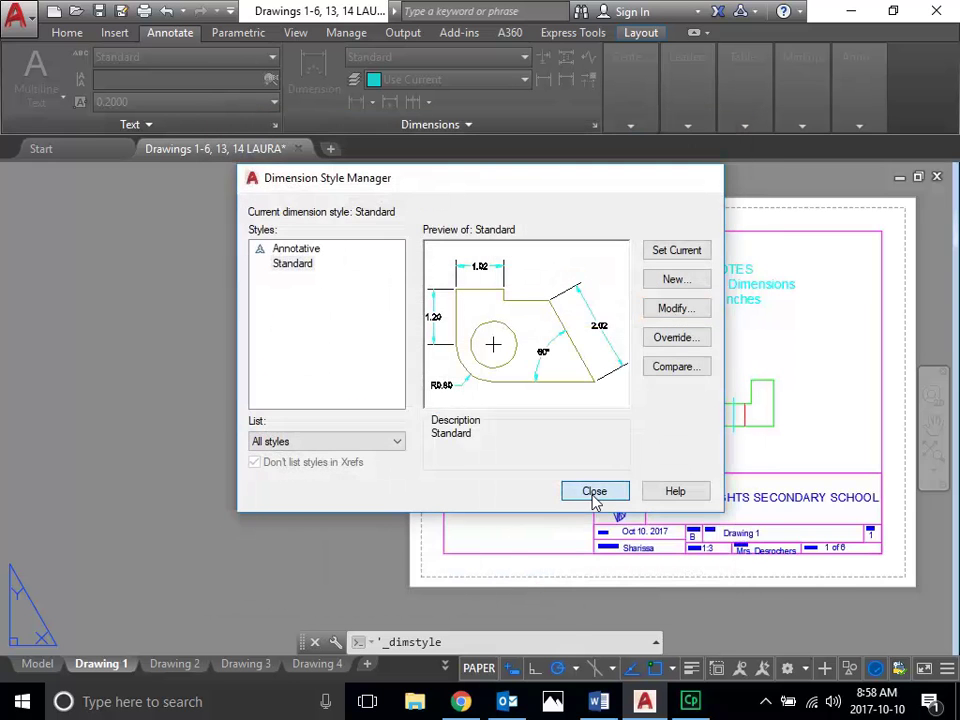
click(598, 494)
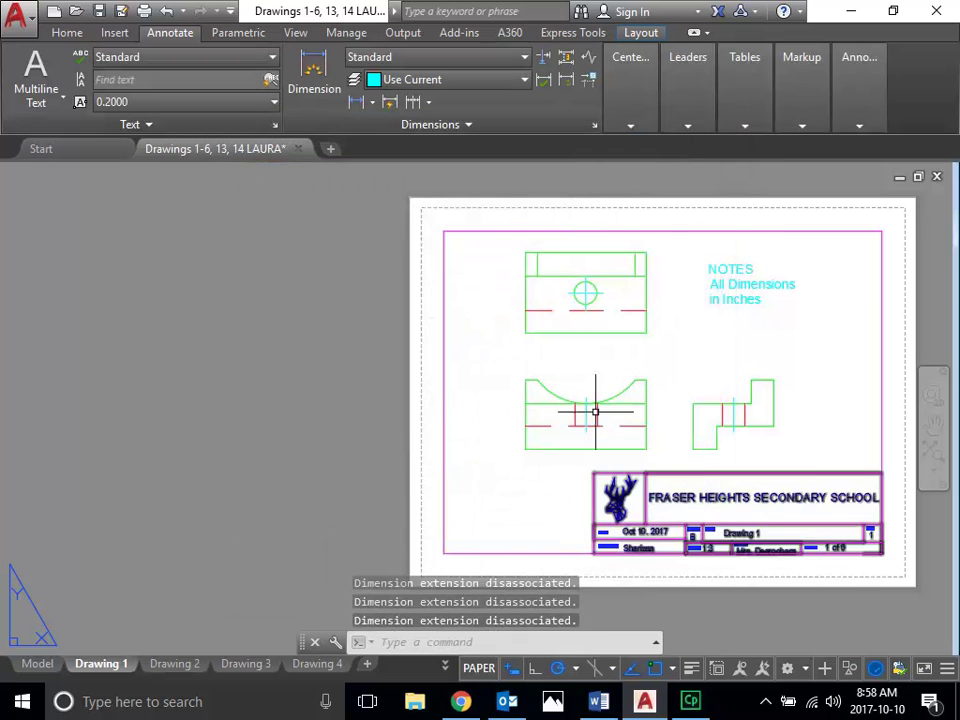
Make the DIM layer the current layer
click(67, 32)
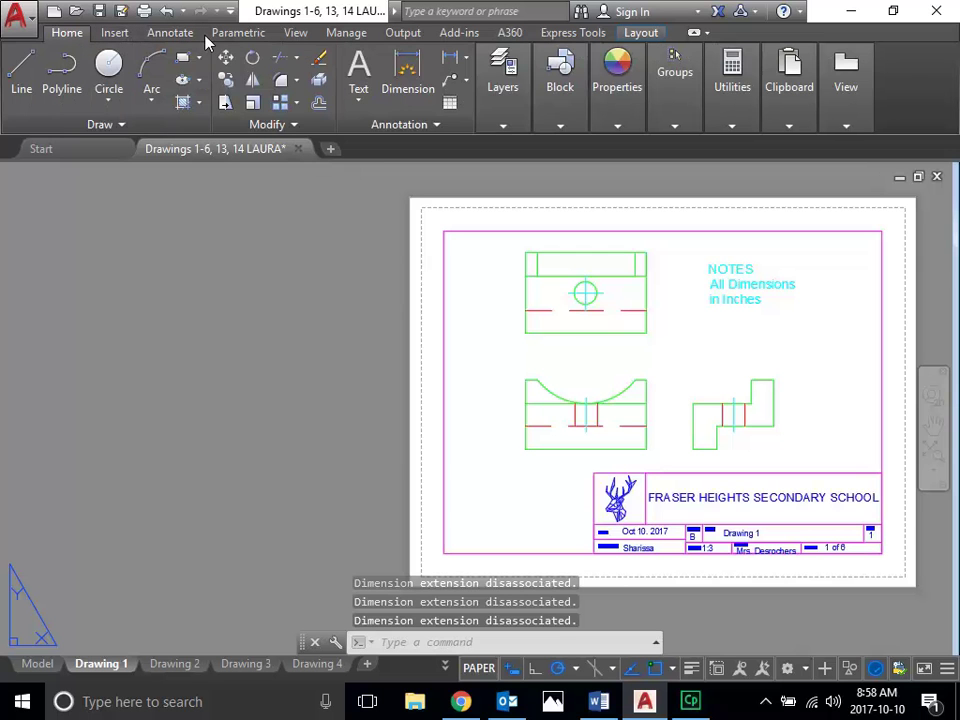
click(506, 120)
click(680, 147)
click(681, 283)
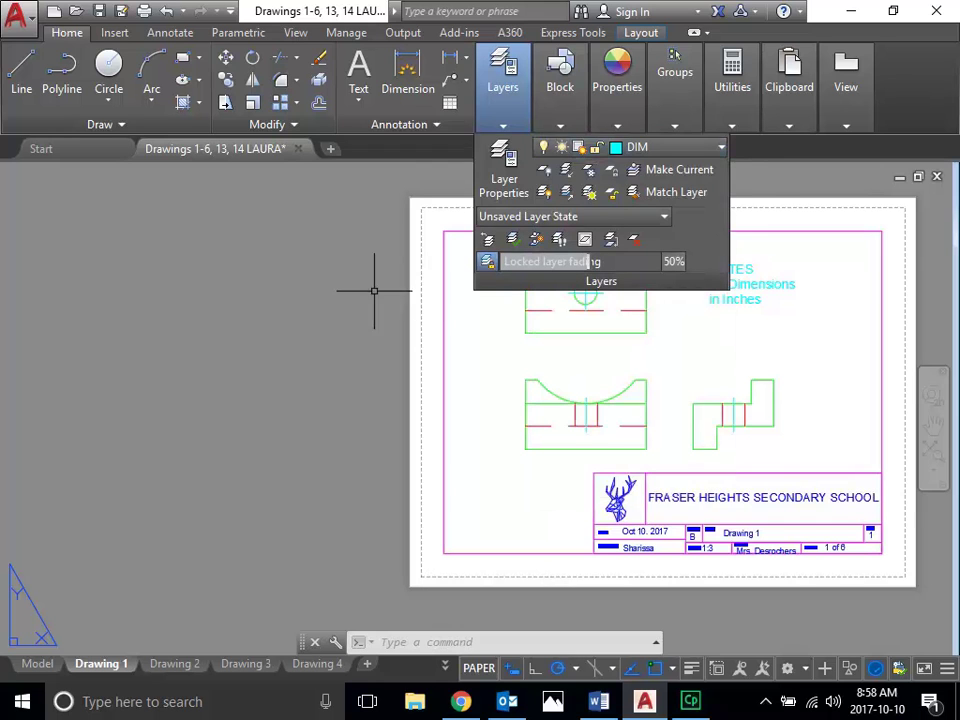
click(540, 120)
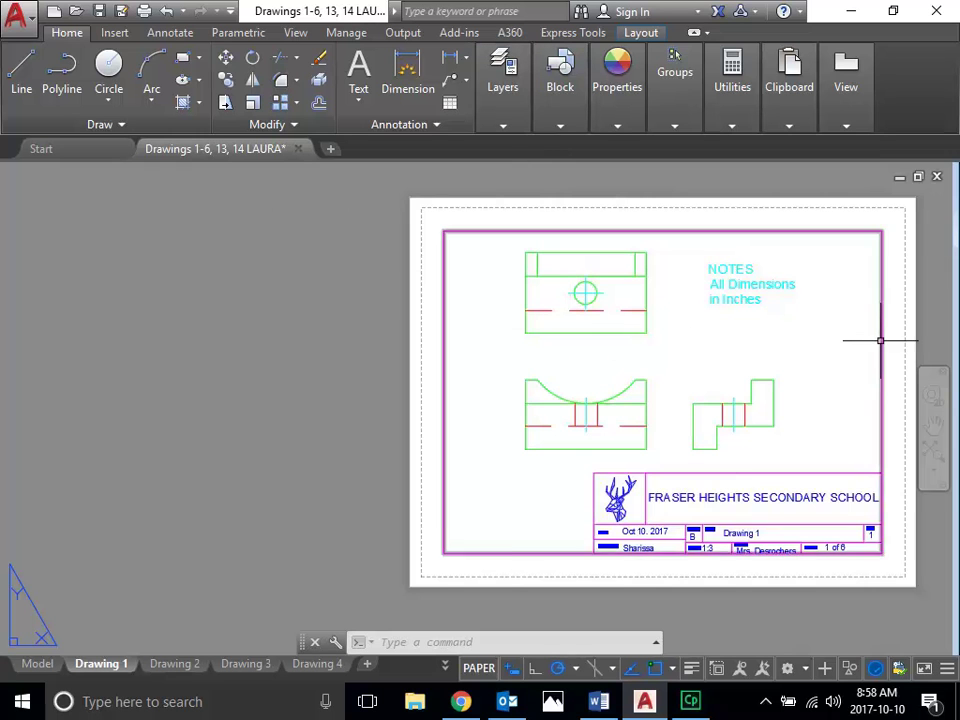
Create a multiline text note across the sheet's left border, beside the views, starting with the entry "SYM- symmetrical"
scroll(885, 338, up, 2)
scroll(893, 322, down, 2)
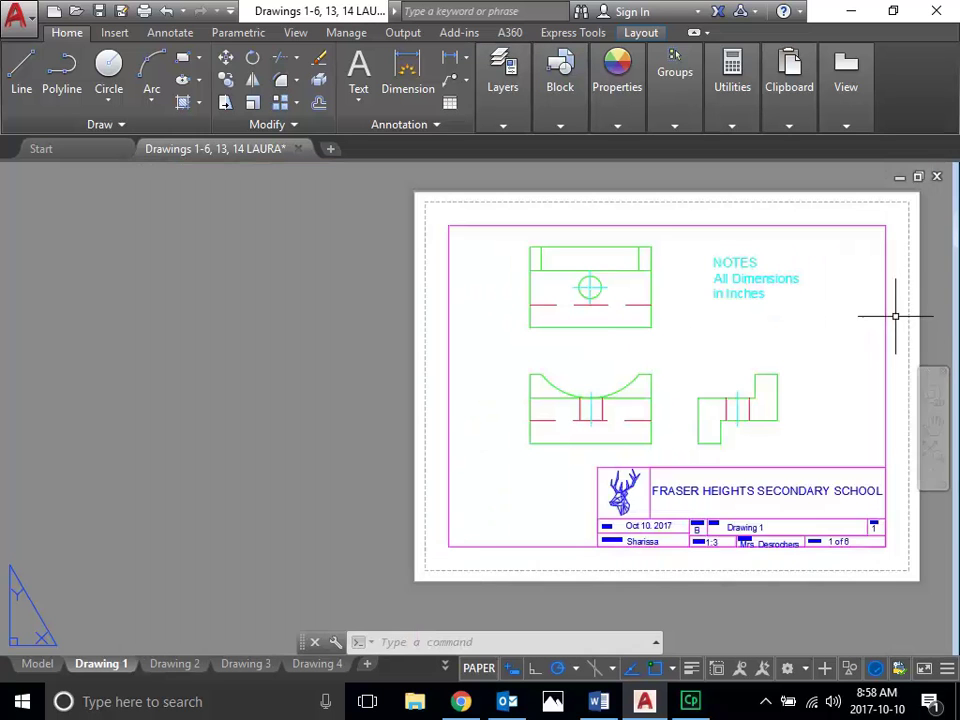
scroll(930, 344, up, 2)
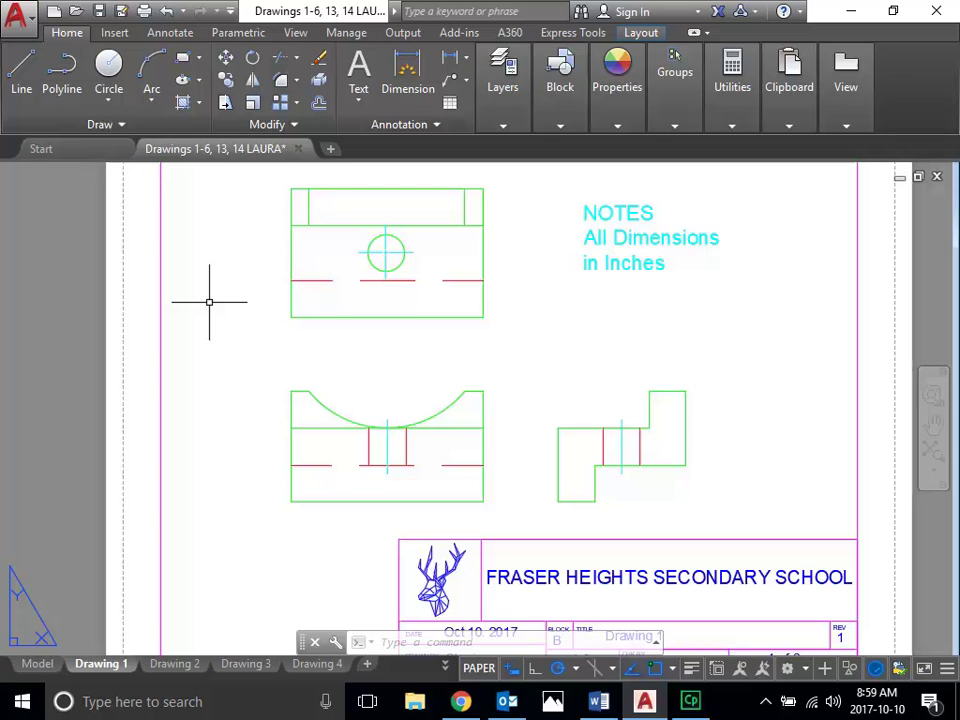
click(359, 77)
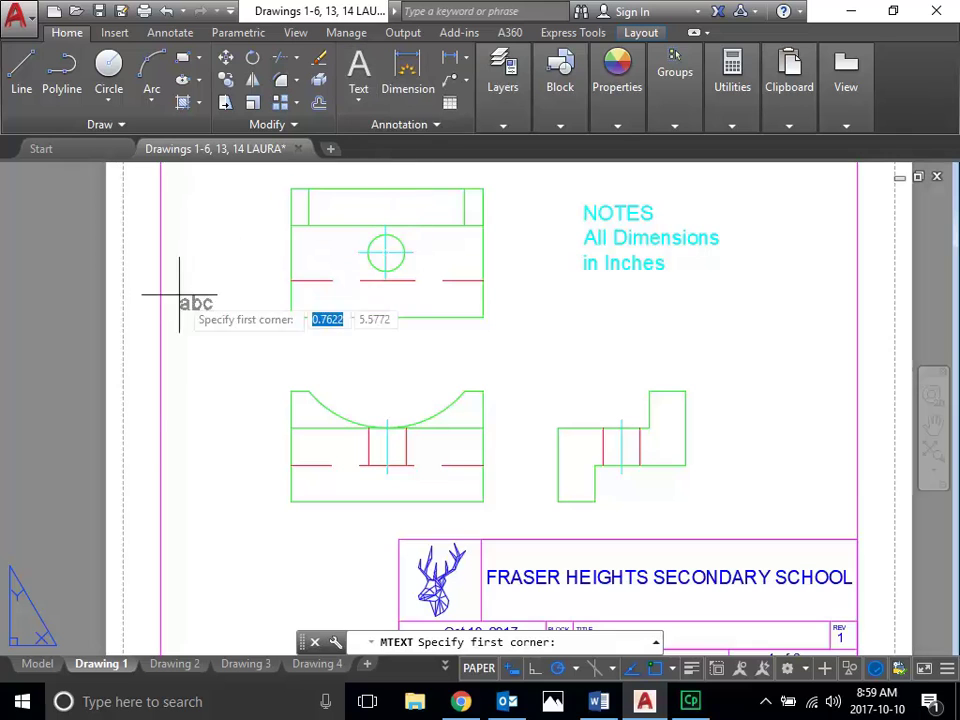
click(137, 297)
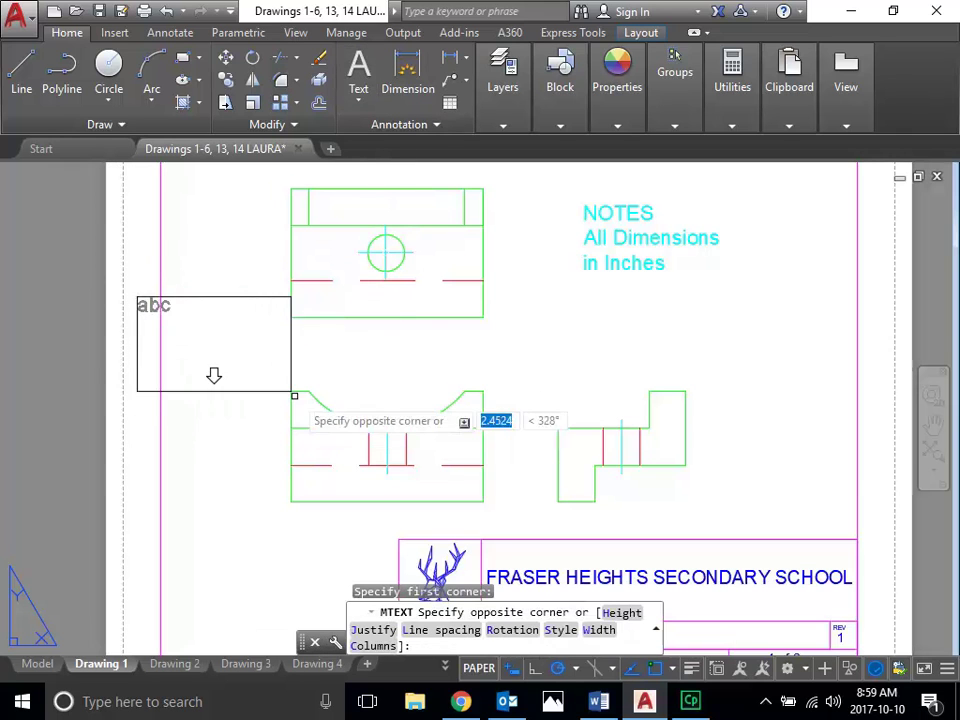
click(274, 413)
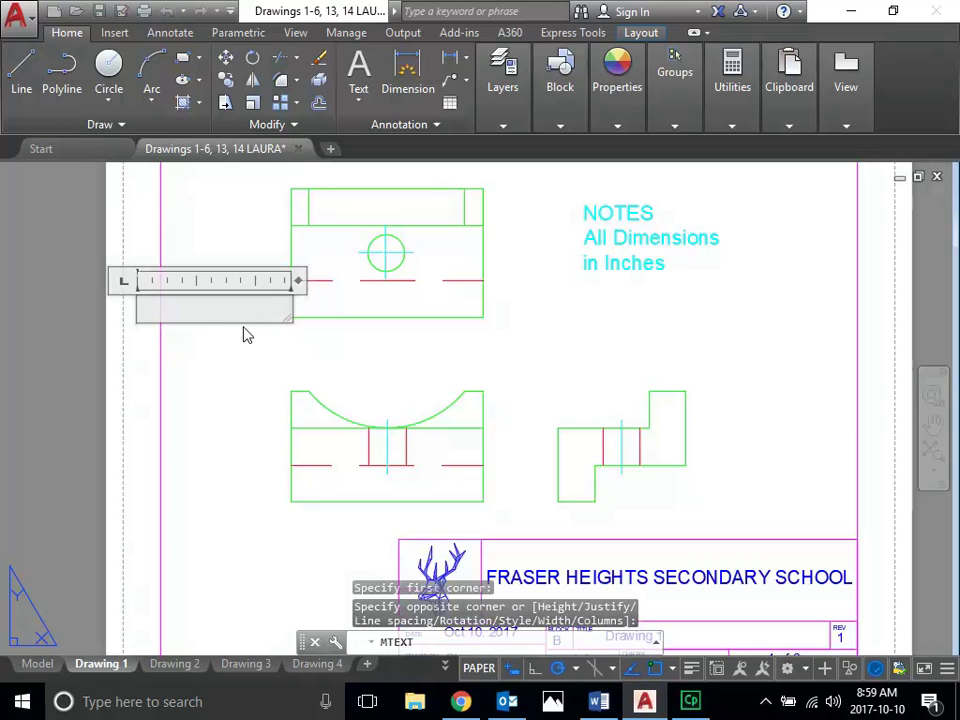
text(SYM)
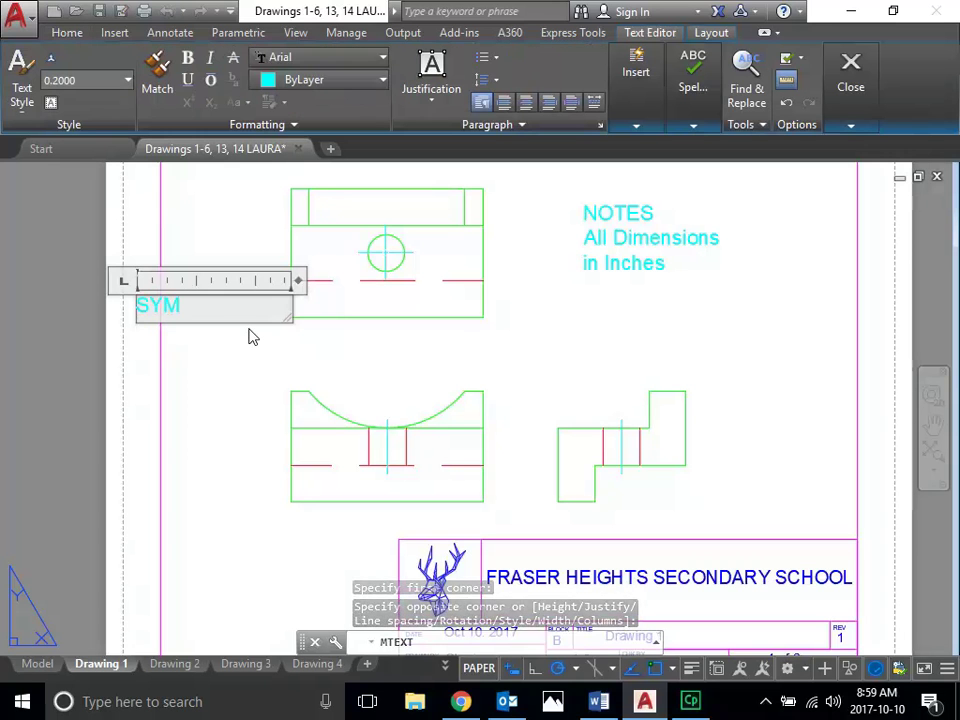
text(- symmetrical)
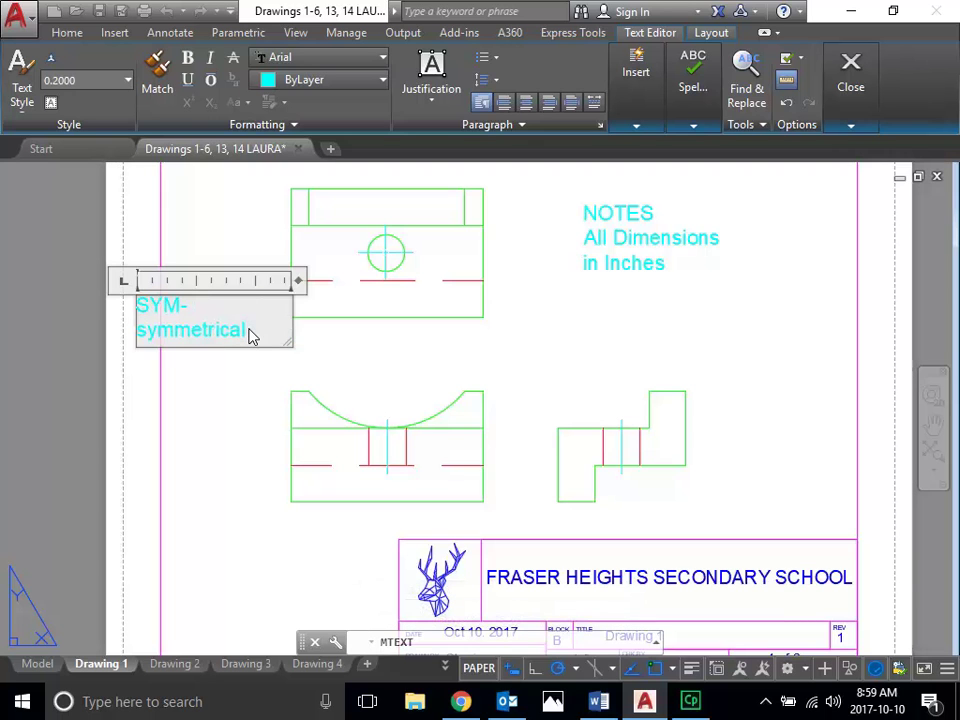
Add the entry "TYP-" with "typical" on the line below it, and finish the note
key(Return)
text(TY)
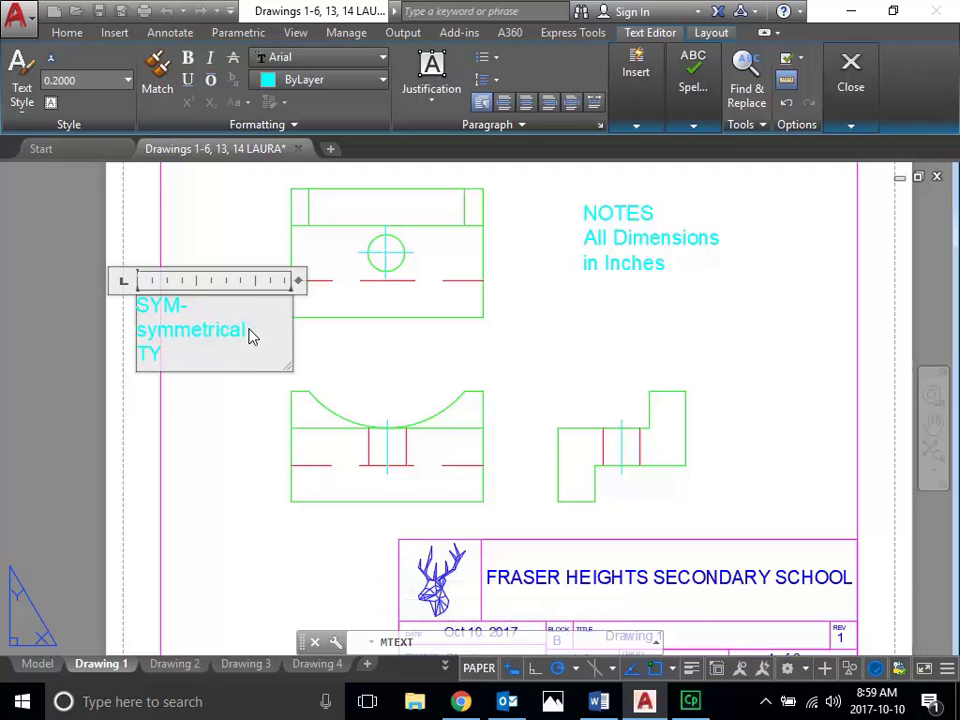
text(P-)
key(Return)
text(typical)
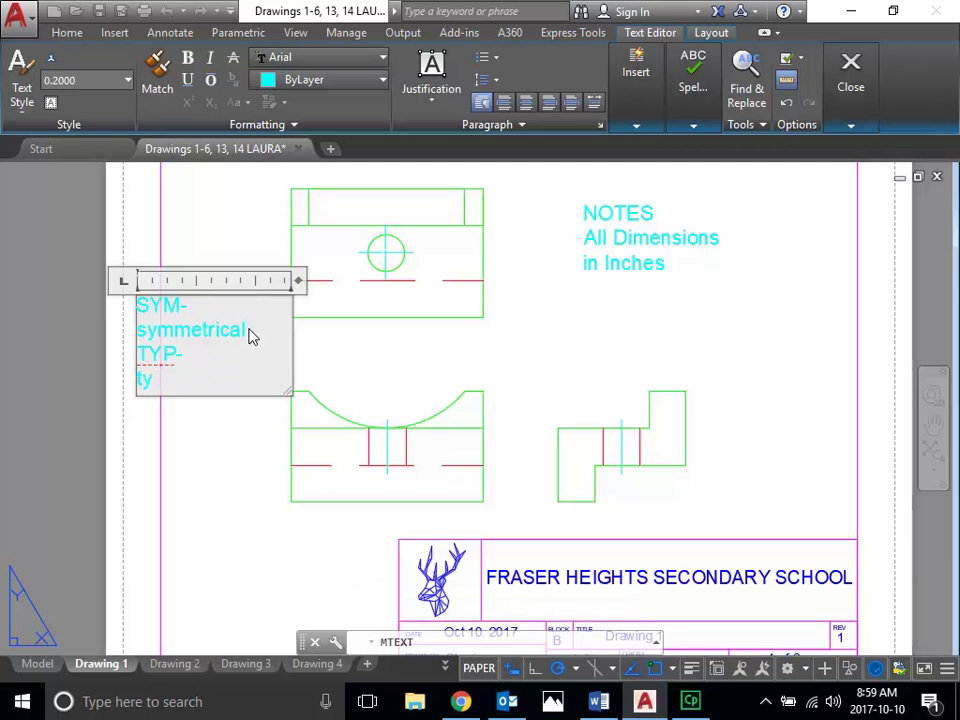
click(232, 450)
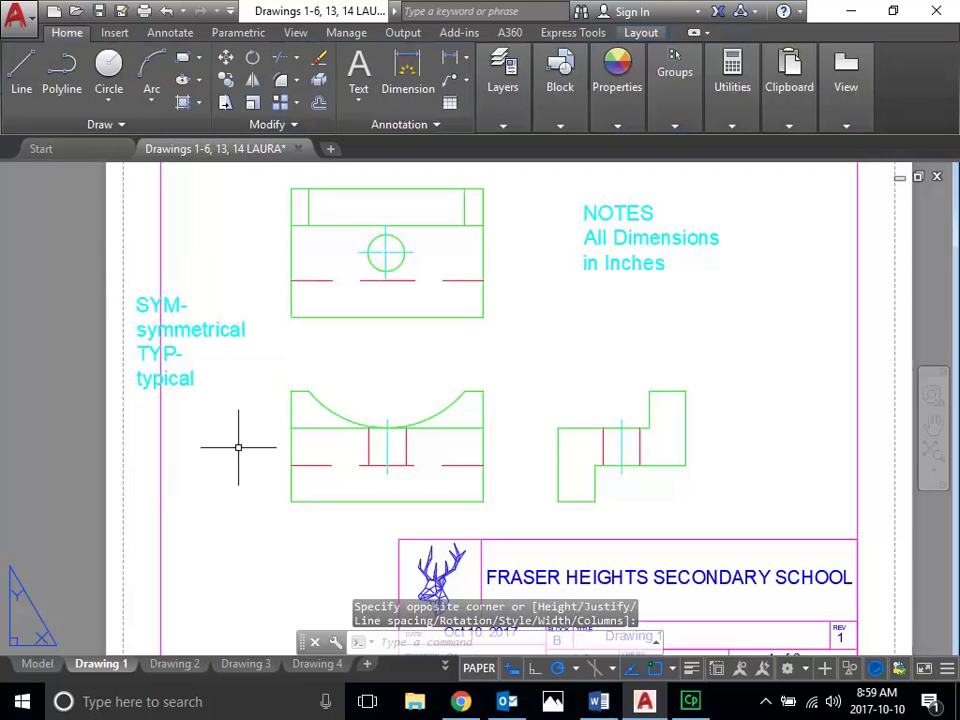
Edit the note to add the line "distances, length measurements" beneath "symmetrical"
double_click(226, 330)
click(266, 329)
key(Return)
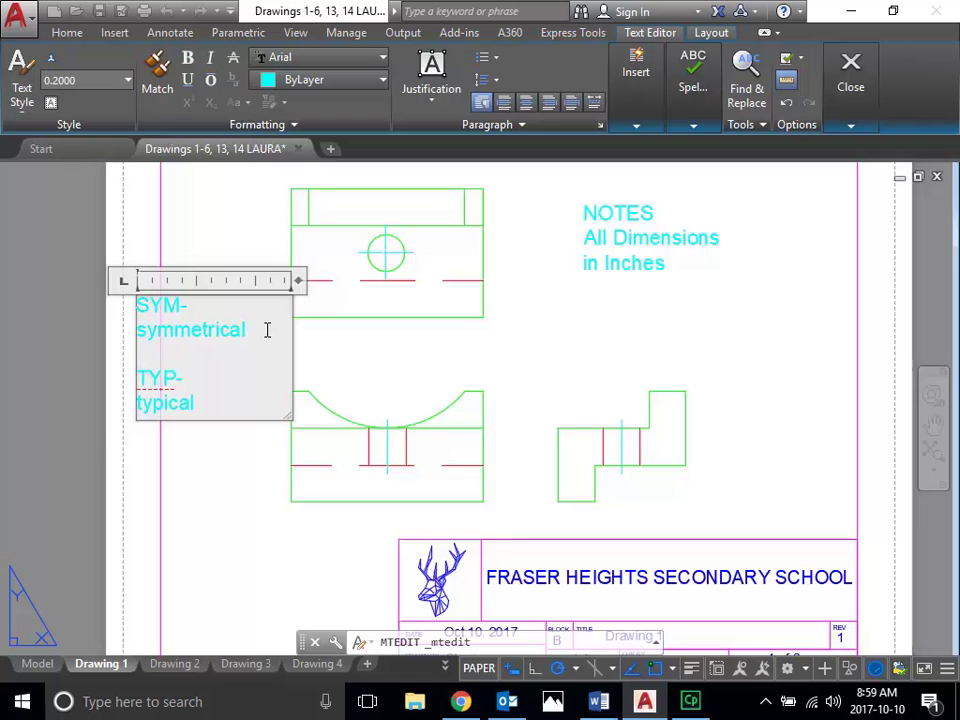
text(distance)
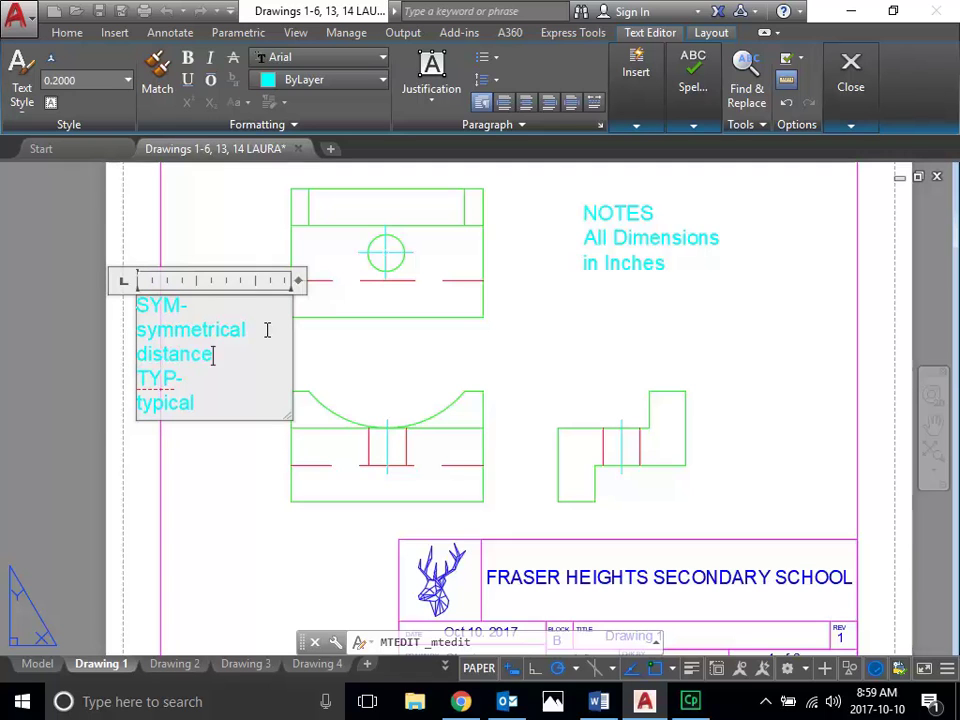
text(s, len)
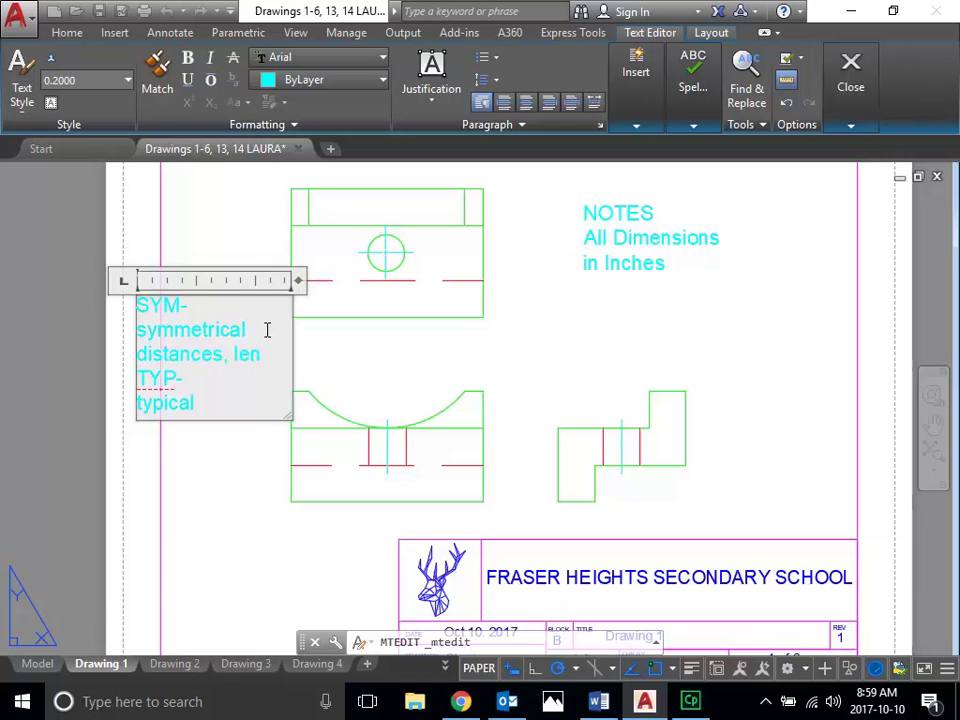
text(gth measurements)
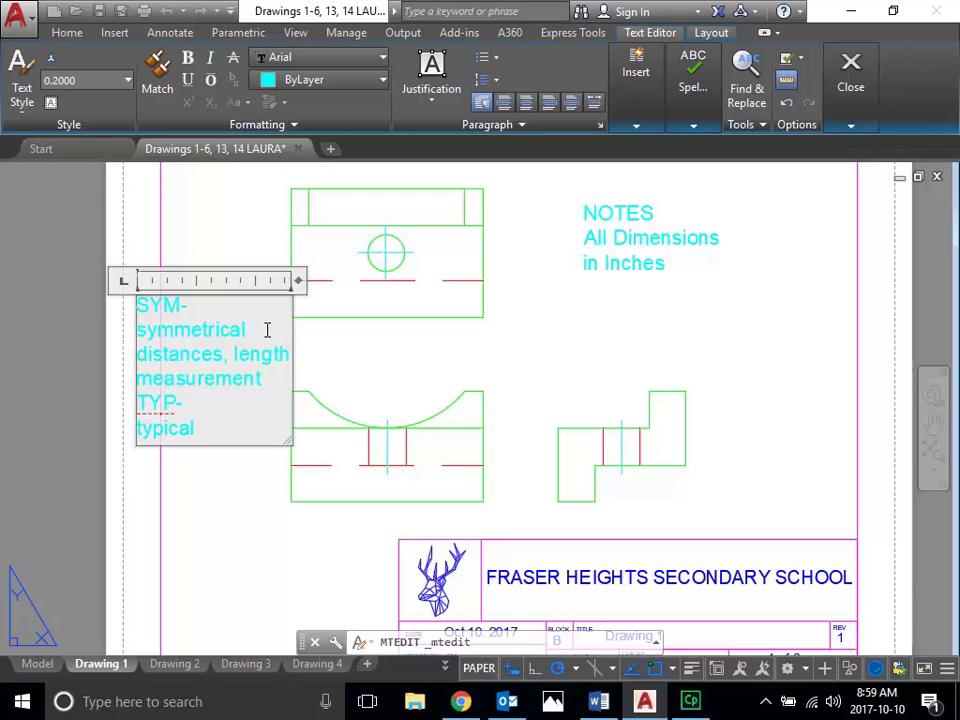
Add the line "fillet, radius" beneath "typical" in the note and finish editing
click(213, 428)
key(Return)
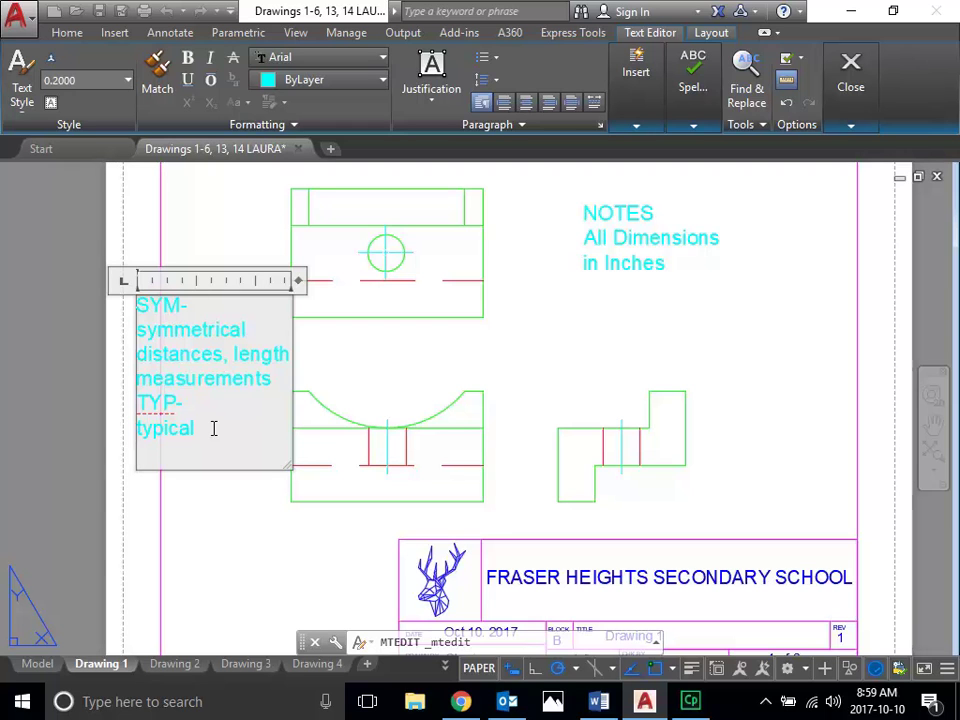
text(fillet, radius)
key(alt)
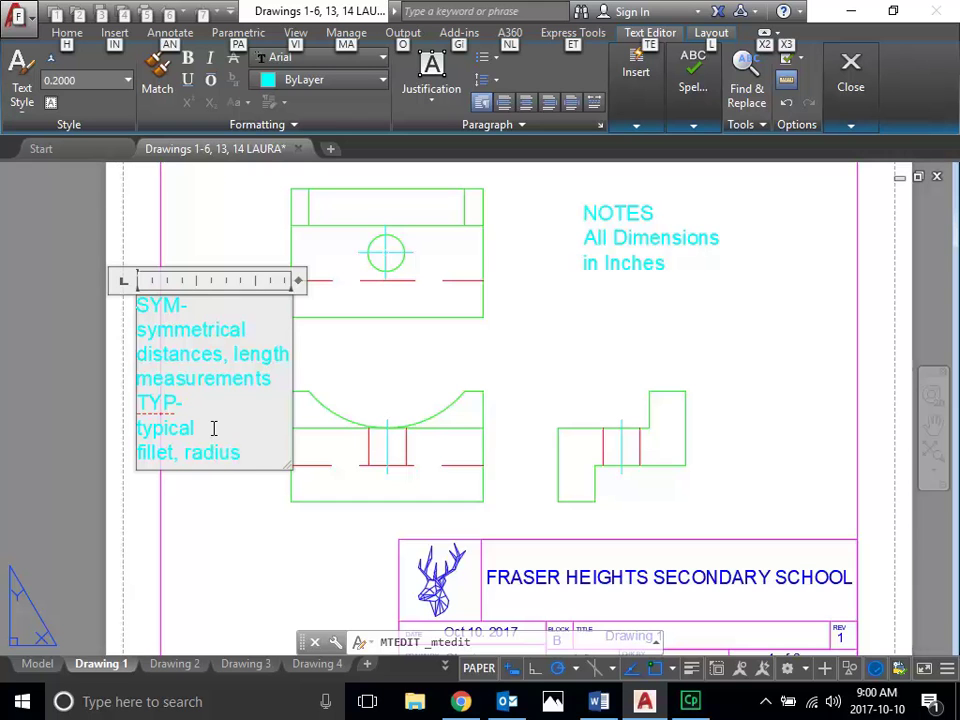
key(alt)
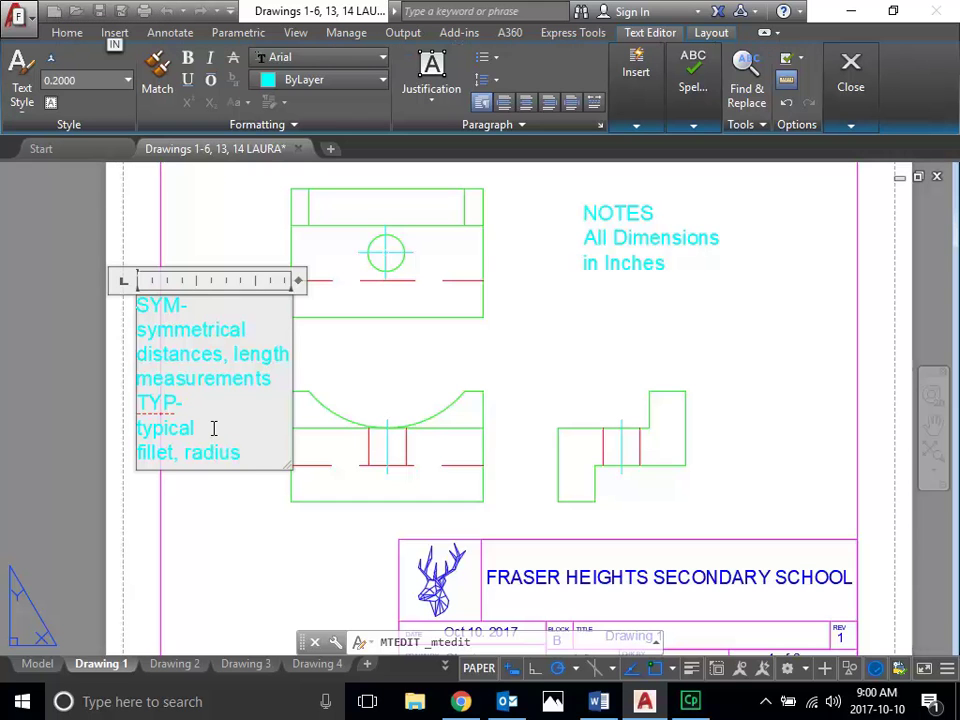
click(268, 508)
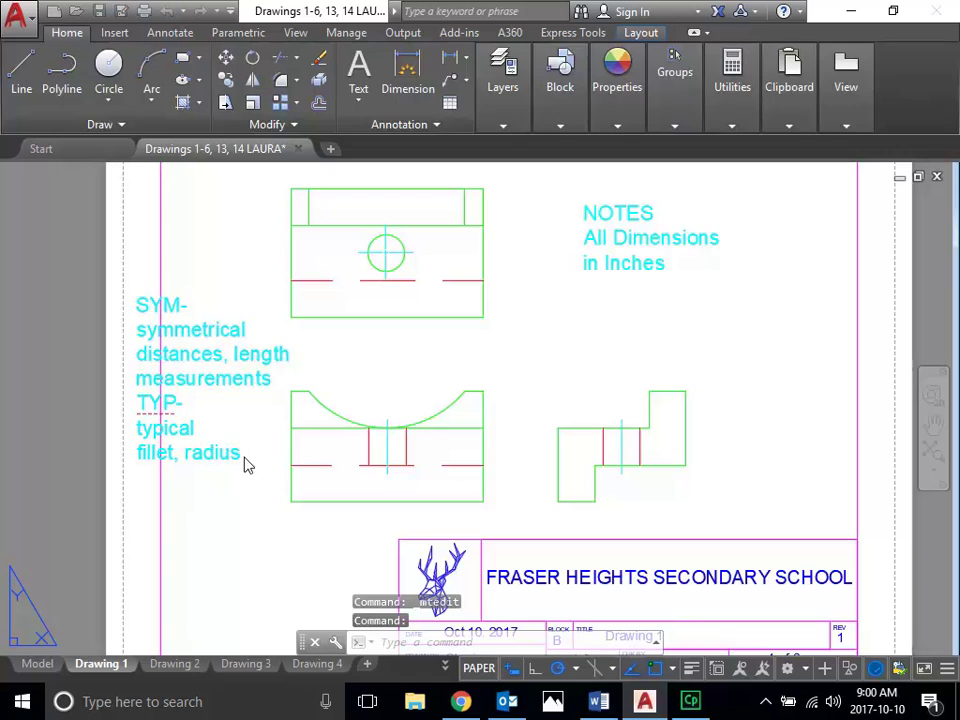
Reopen the note and append "diameter, chamfer" after "radius"
double_click(243, 453)
text(dia)
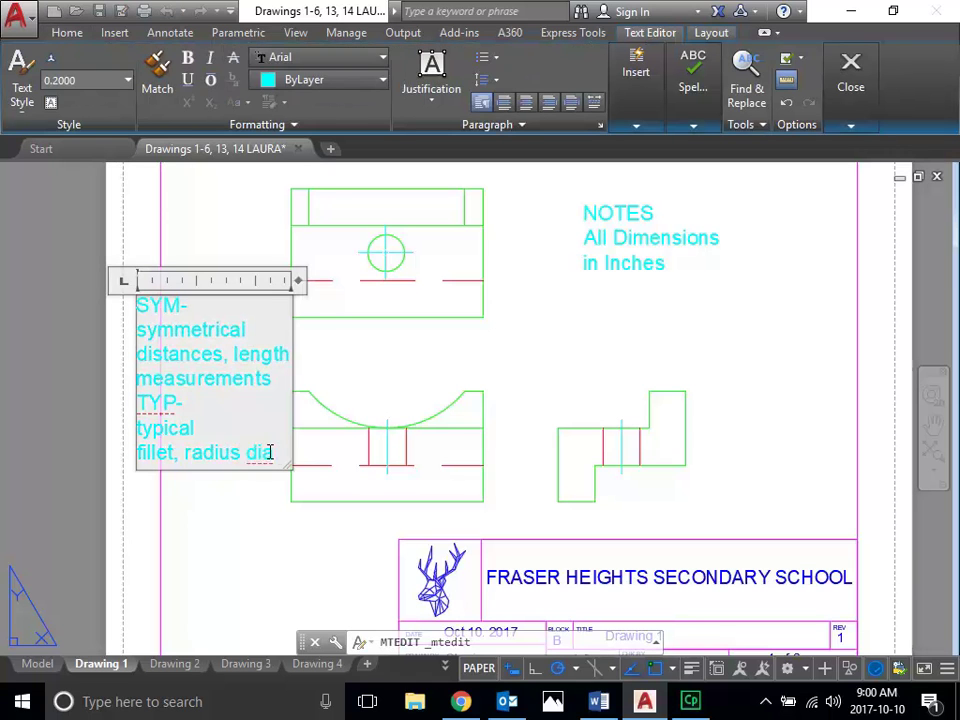
text(meter, )
text(chamfer)
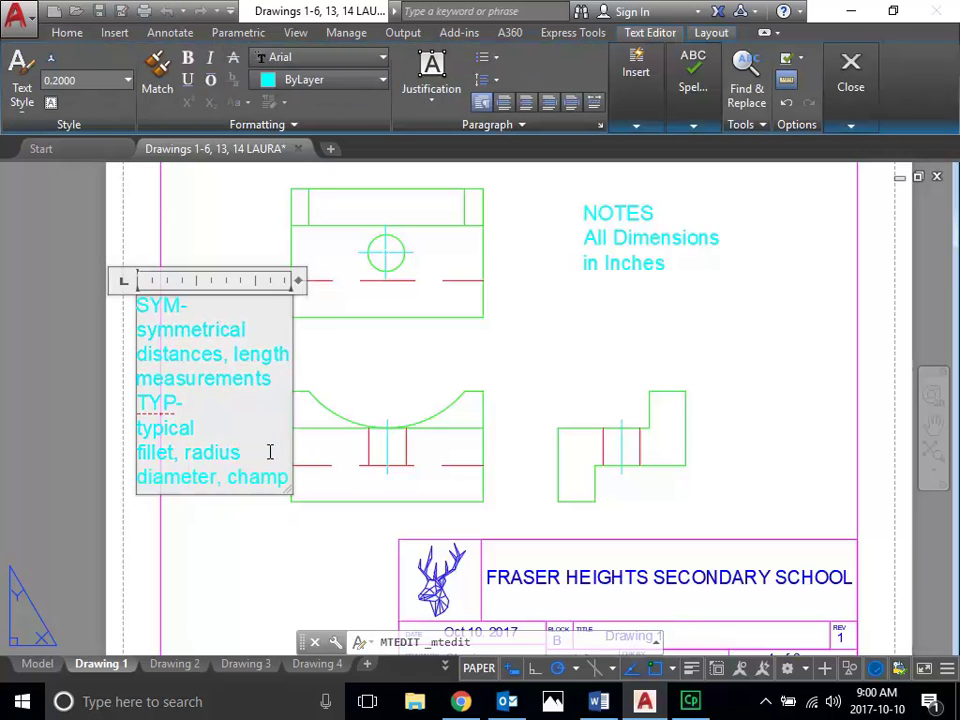
click(250, 535)
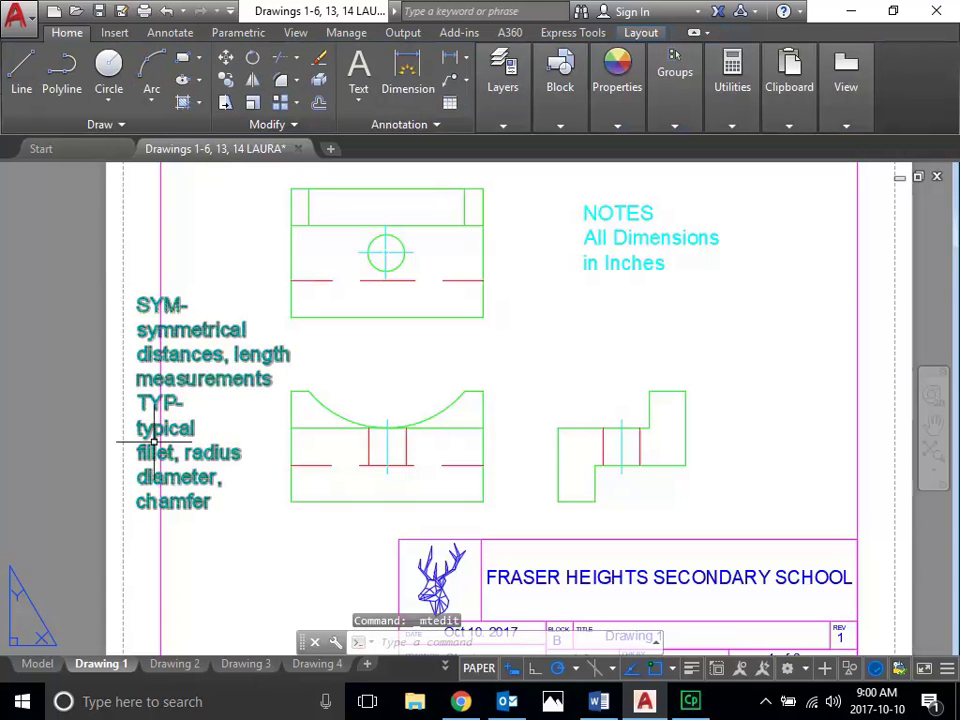
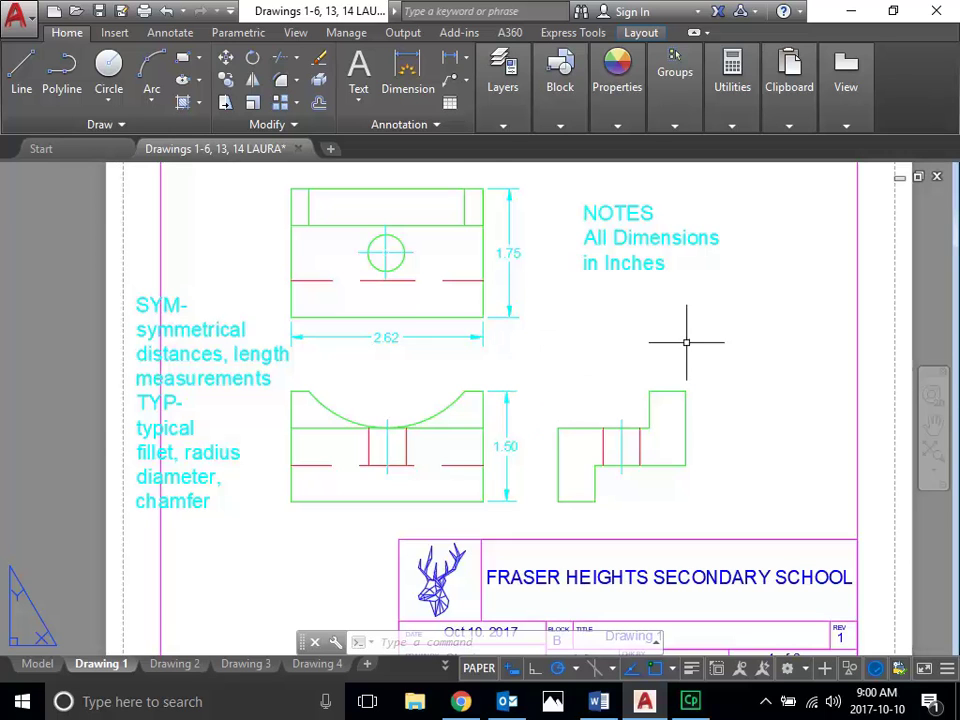
Add a linear dimension above the short flat top edge at the right end of the front view
click(407, 72)
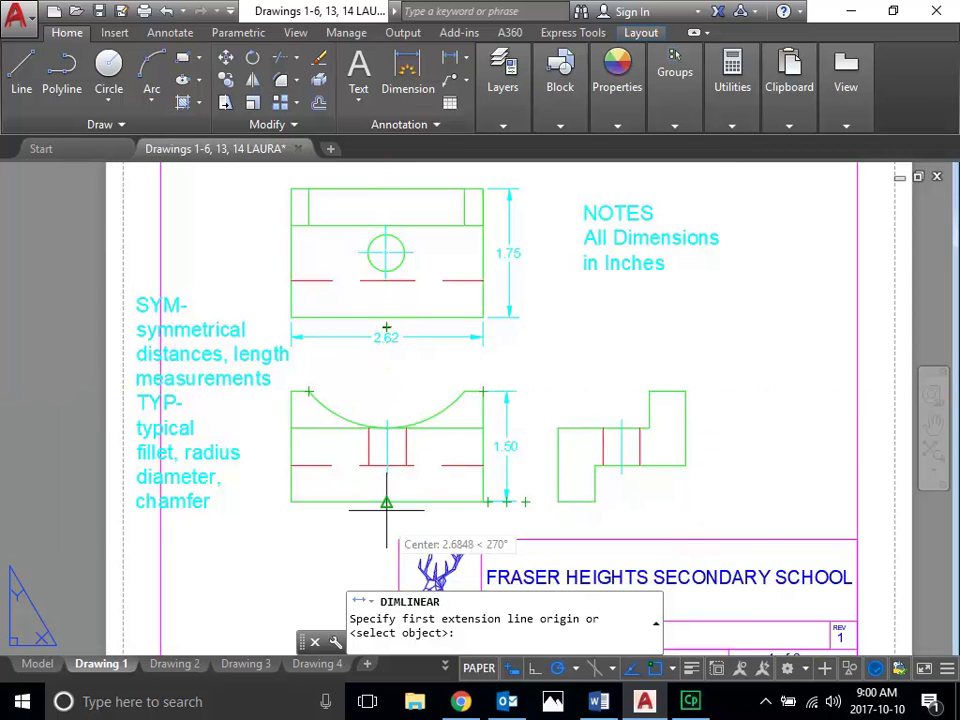
scroll(463, 391, up, 2)
click(487, 391)
click(495, 391)
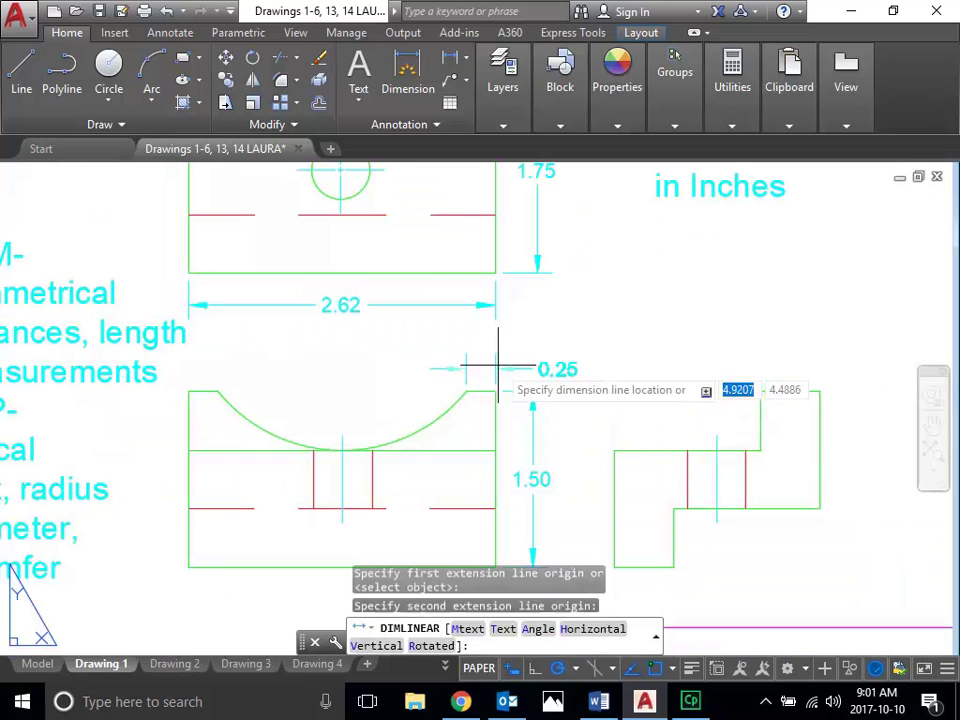
click(581, 364)
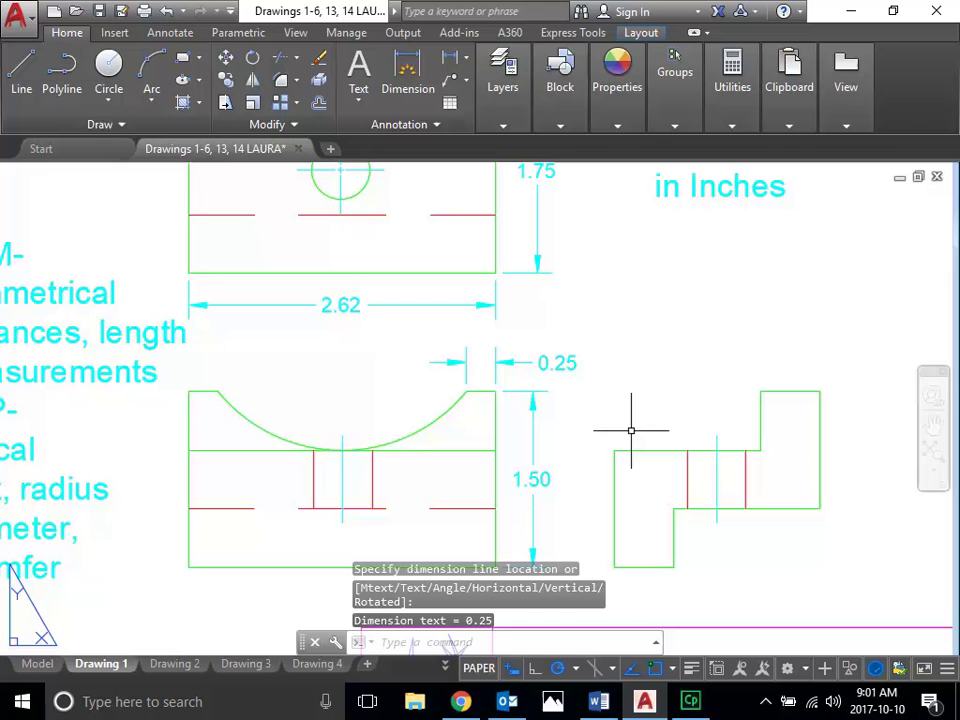
Add a matching linear dimension above the short flat top edge at the left end of the front view
key(space)
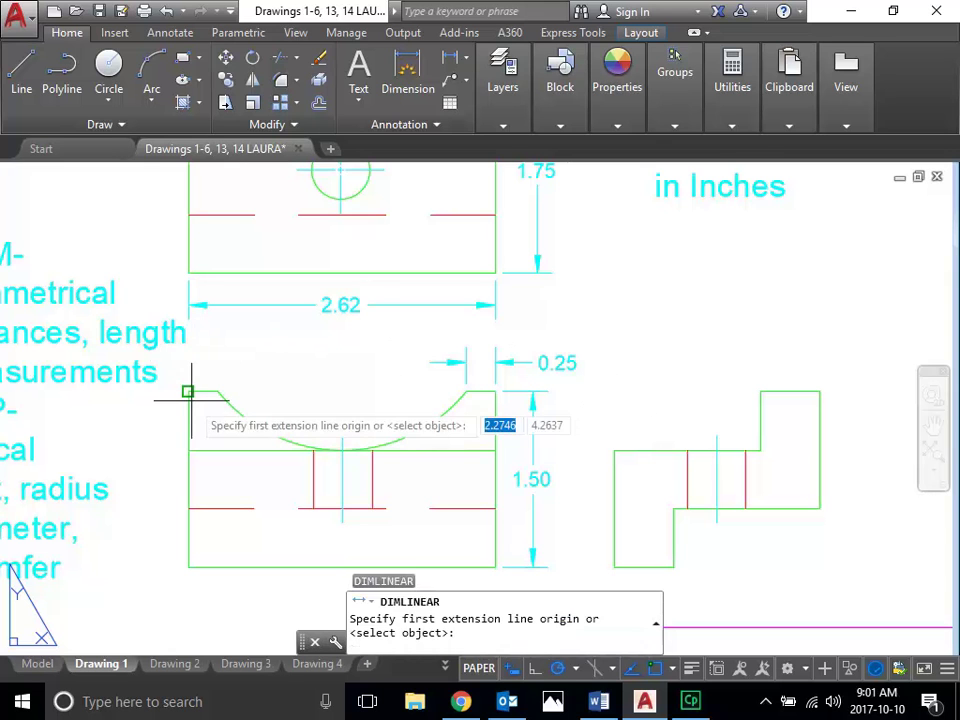
click(189, 391)
click(217, 391)
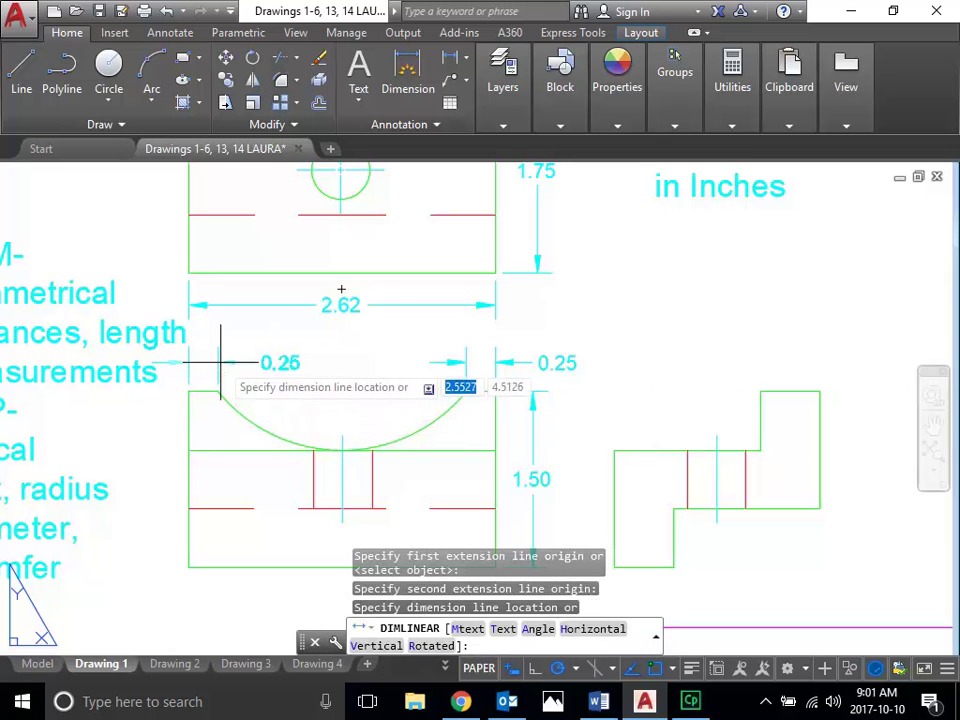
click(222, 363)
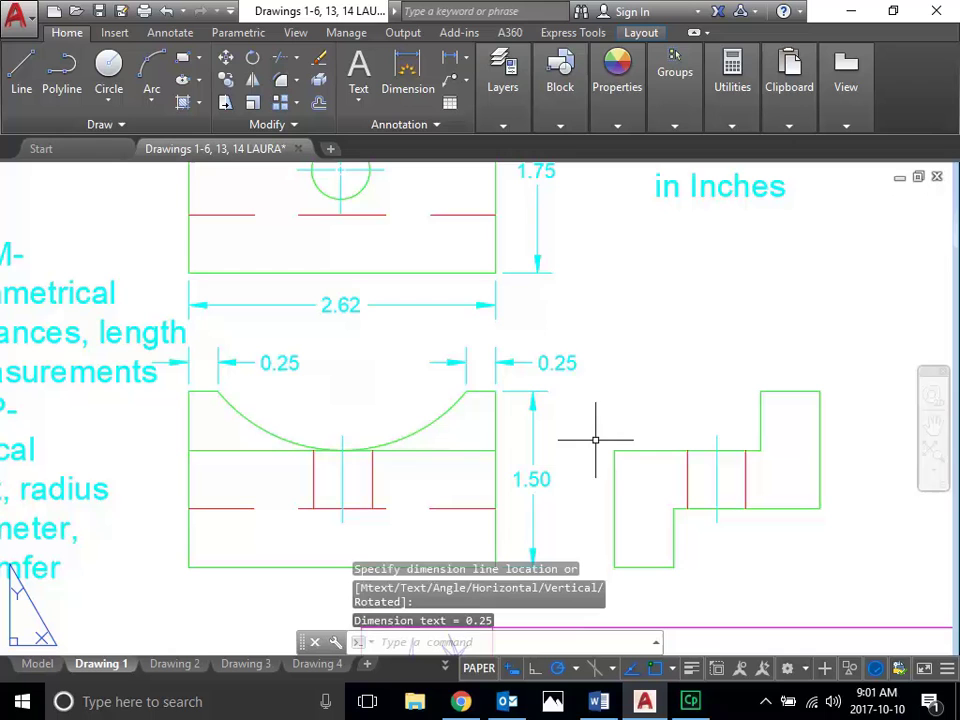
Add SYM beneath the value of the dimension on the front view's right flat top edge and finish editing
double_click(560, 364)
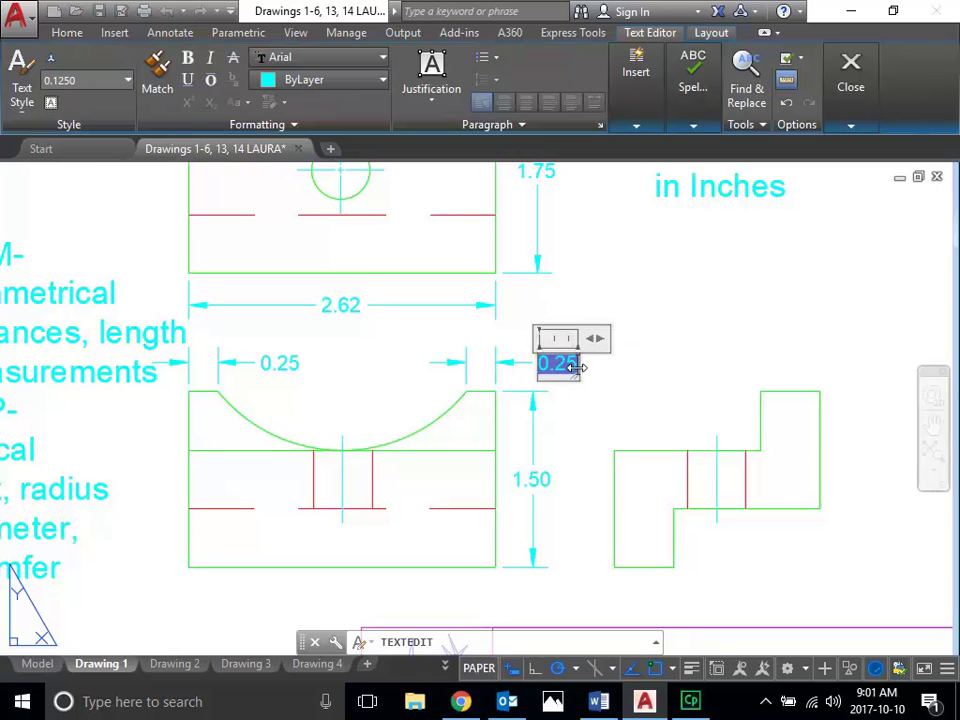
text(SYM)
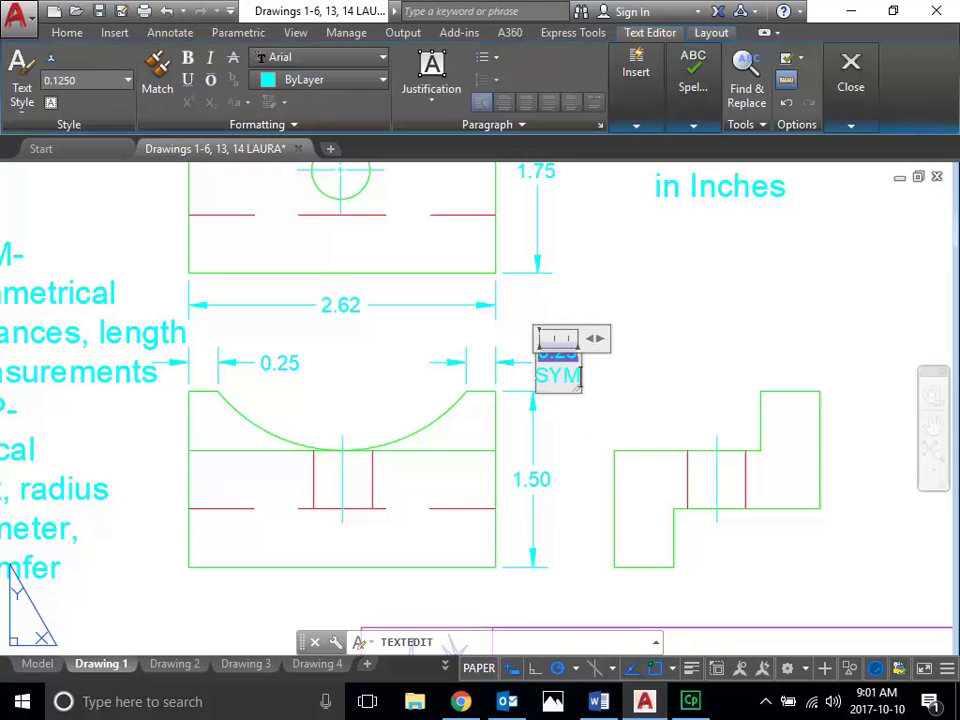
click(640, 372)
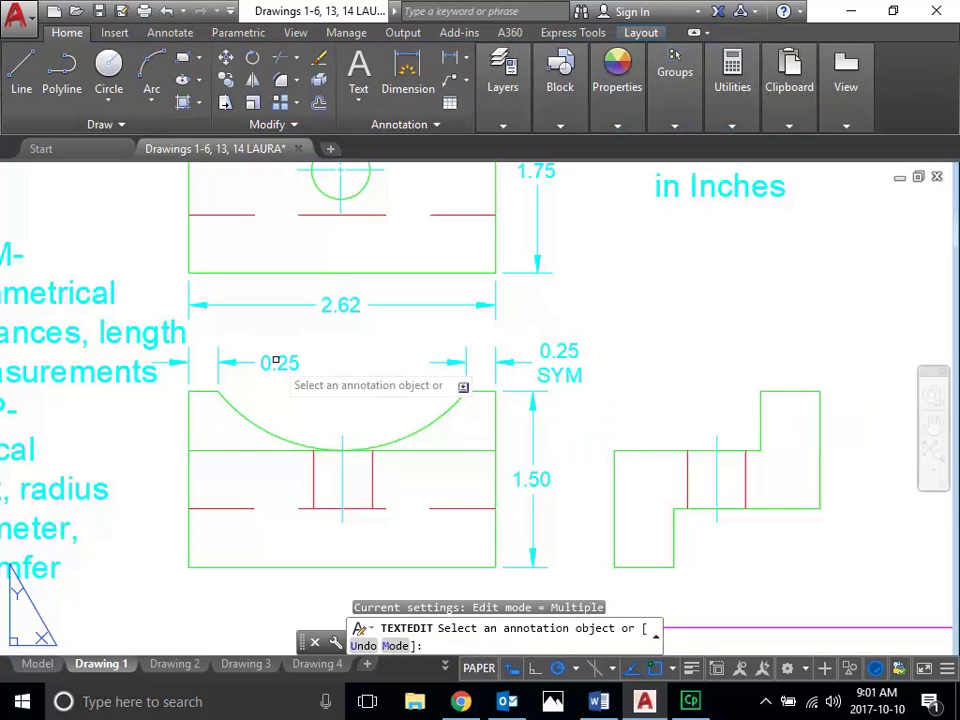
key(Escape)
key(Escape)
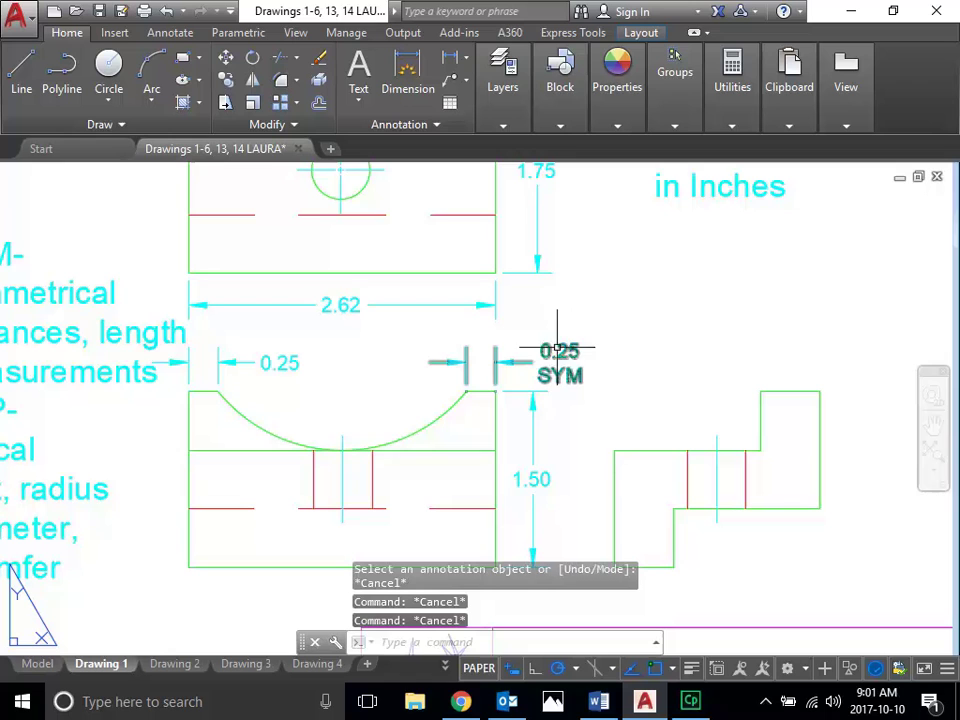
Delete the redundant dimension above the front view's left flat top edge
click(218, 362)
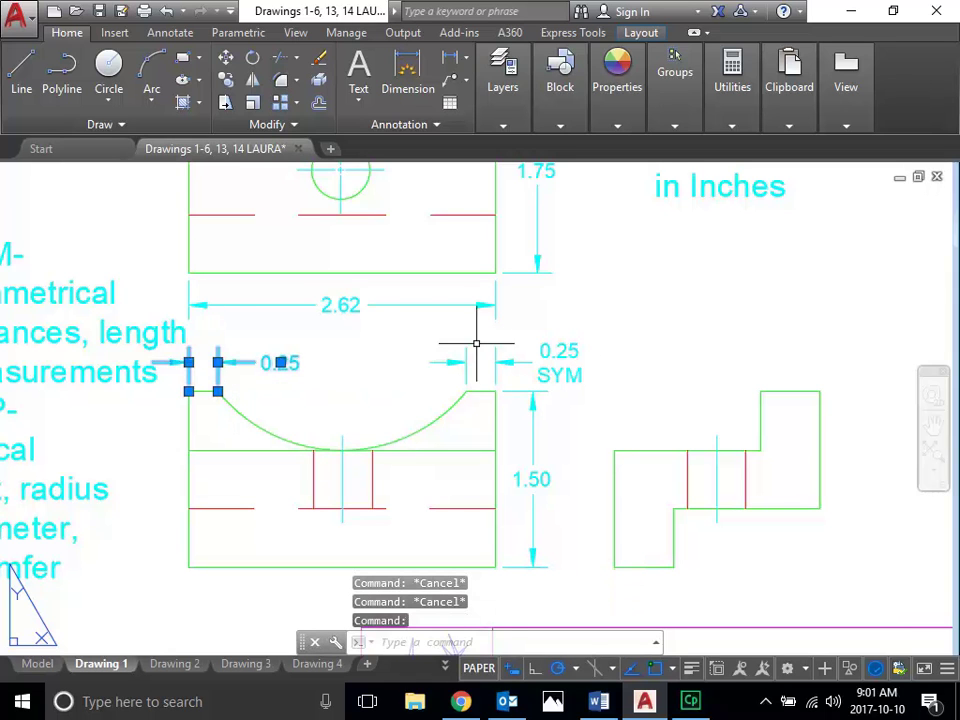
key(Delete)
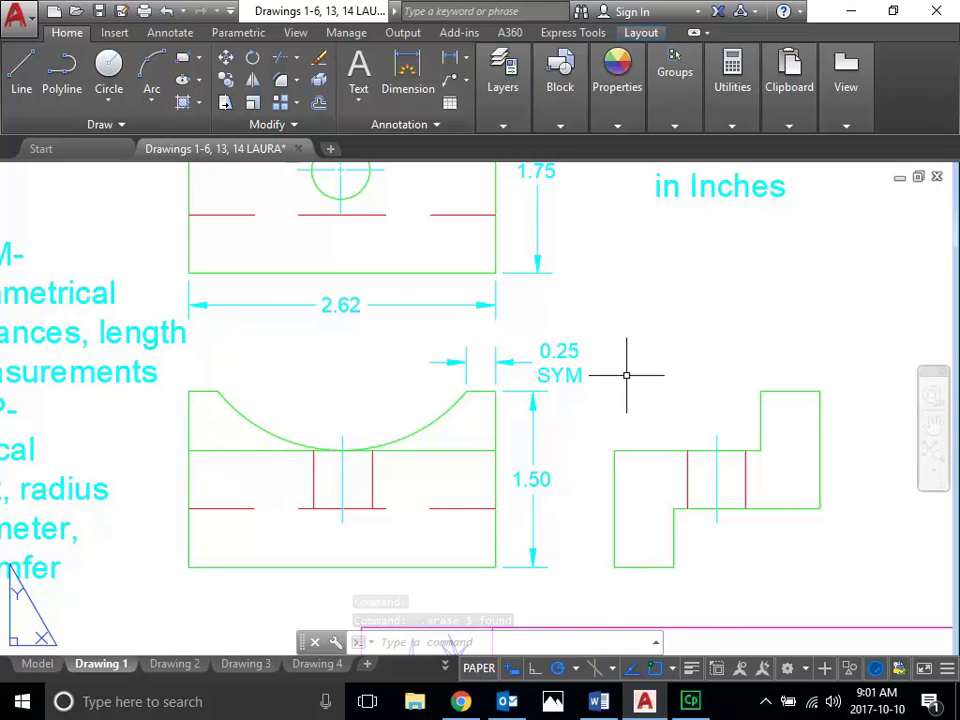
Add a horizontal linear dimension from the front view's upper-left corner to the hole's centerline, placed just above the view
scroll(628, 377, down, 2)
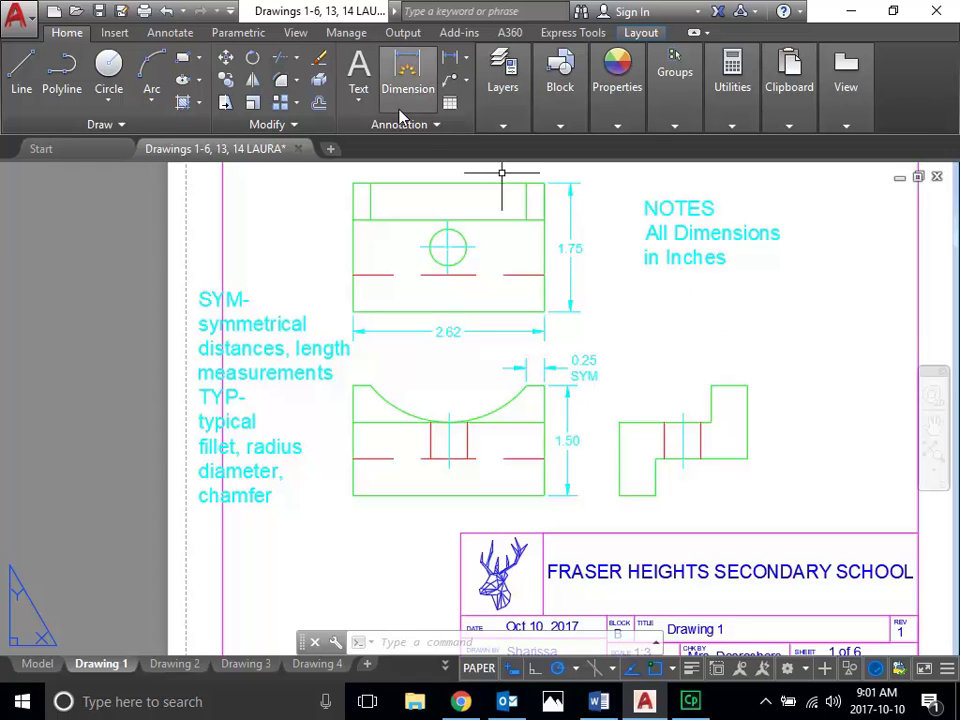
click(408, 72)
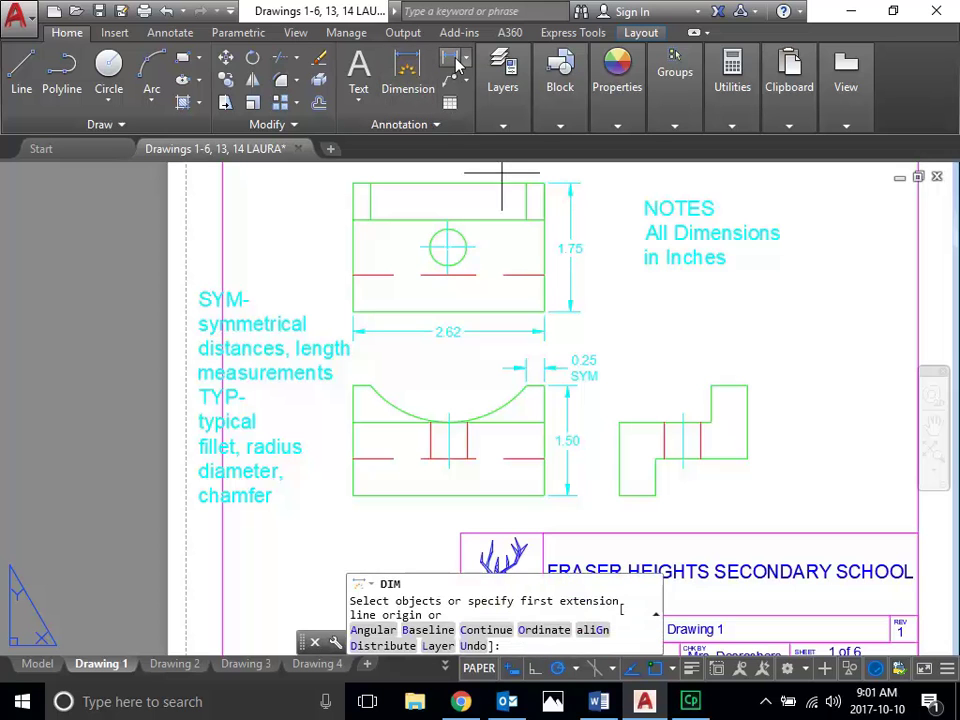
click(452, 57)
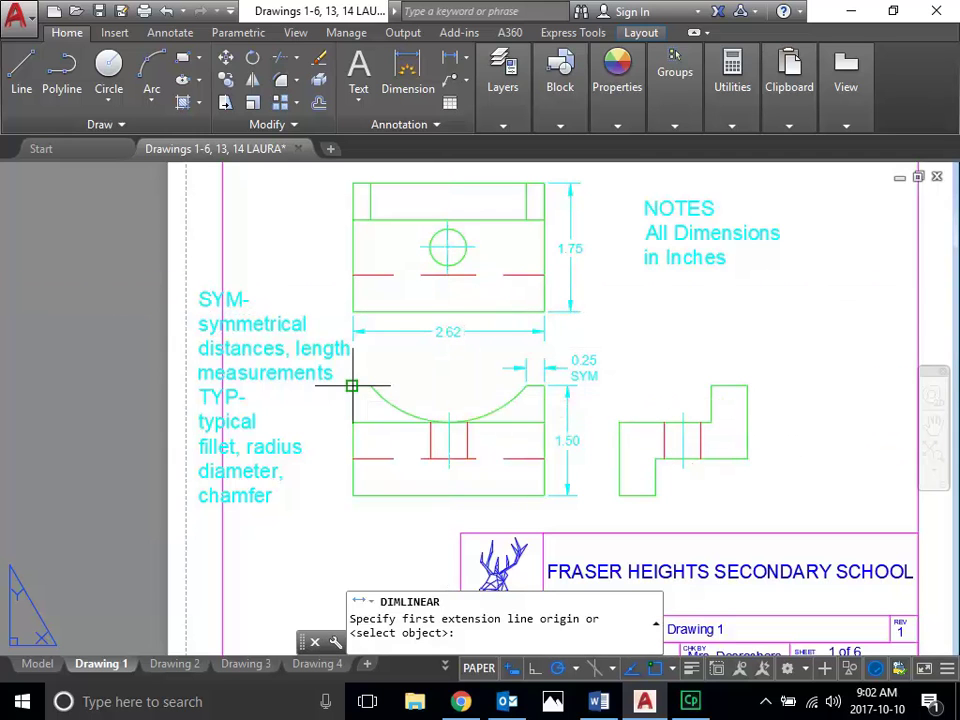
click(351, 386)
click(449, 420)
click(428, 374)
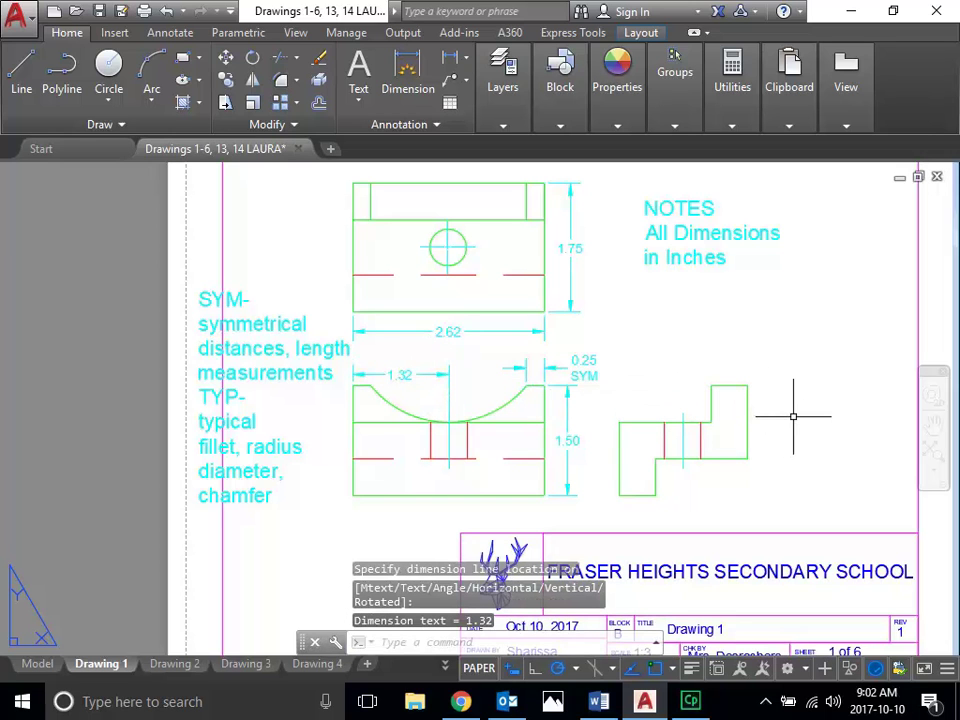
key(Escape)
key(Escape)
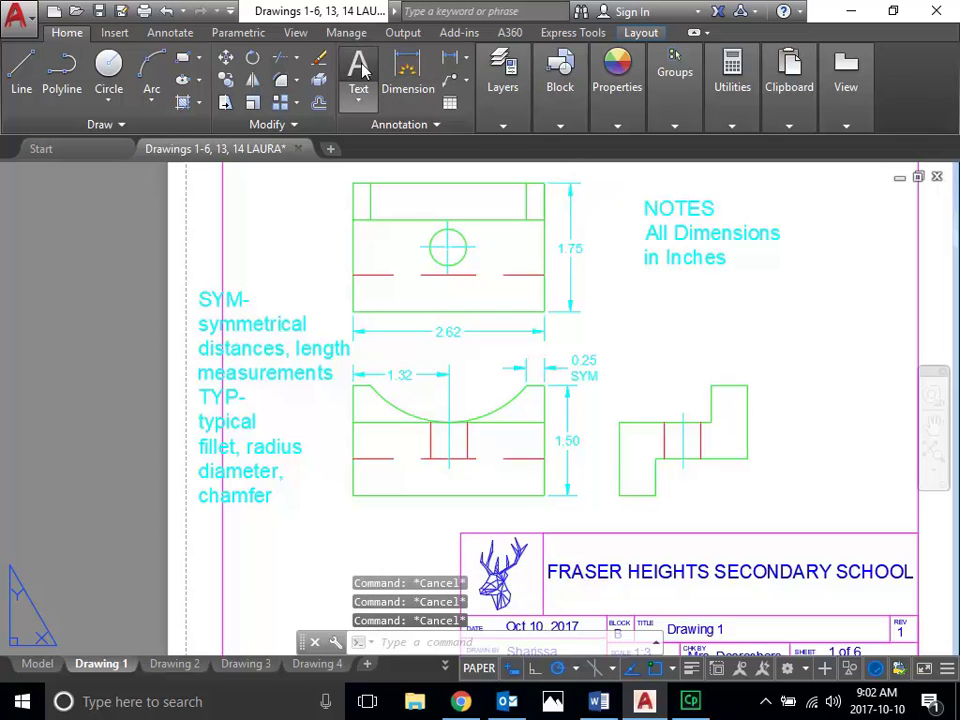
Add a multiline text reading "object & border" in the empty area above and right of the side view
click(358, 75)
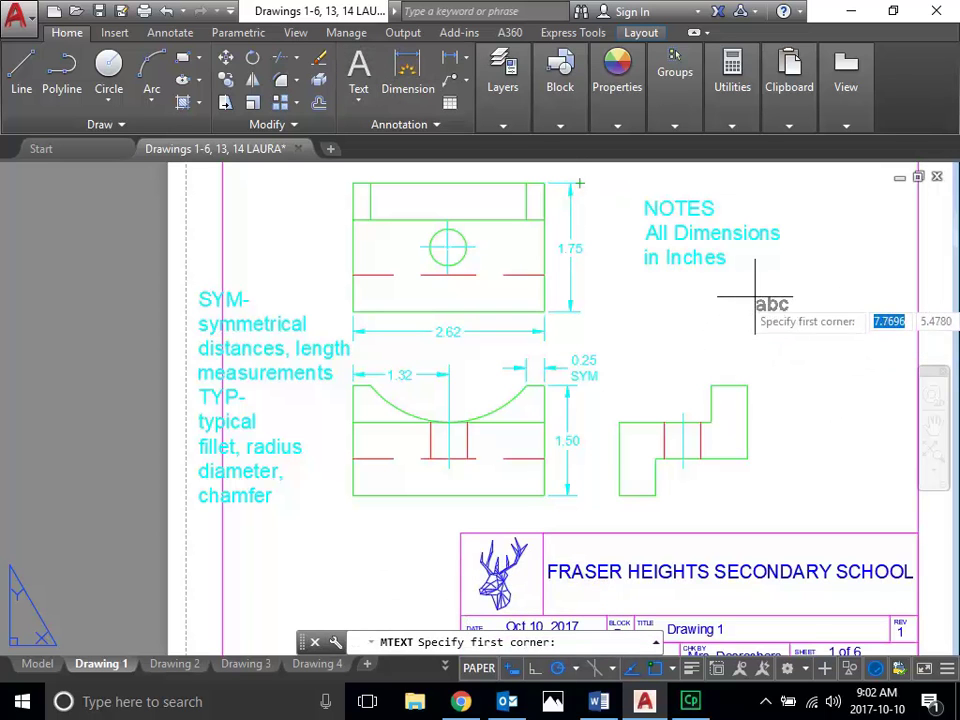
click(755, 297)
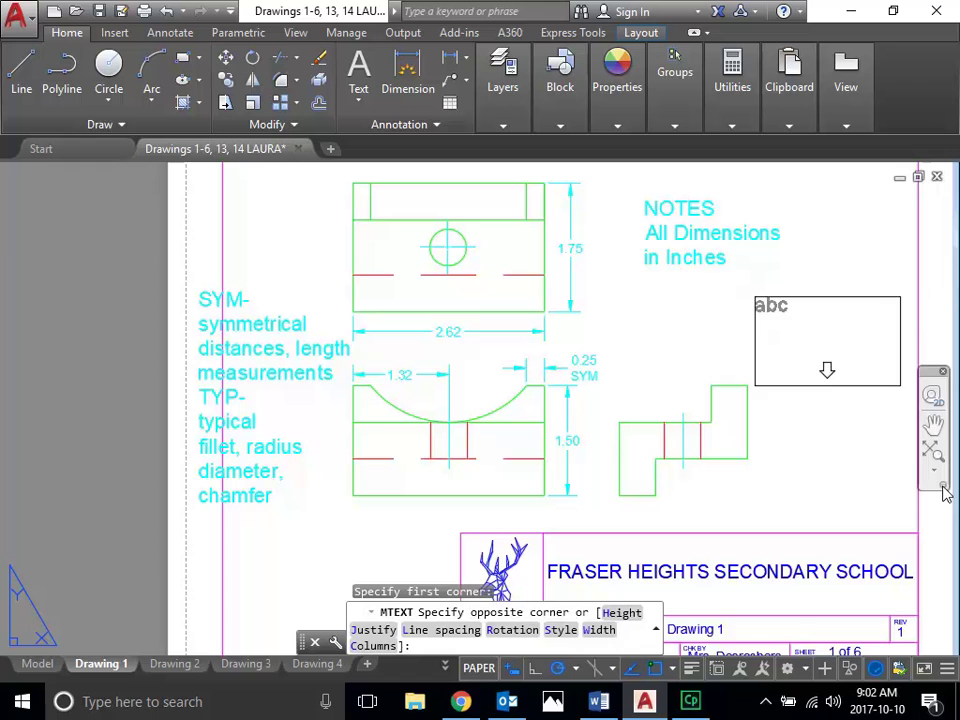
click(896, 354)
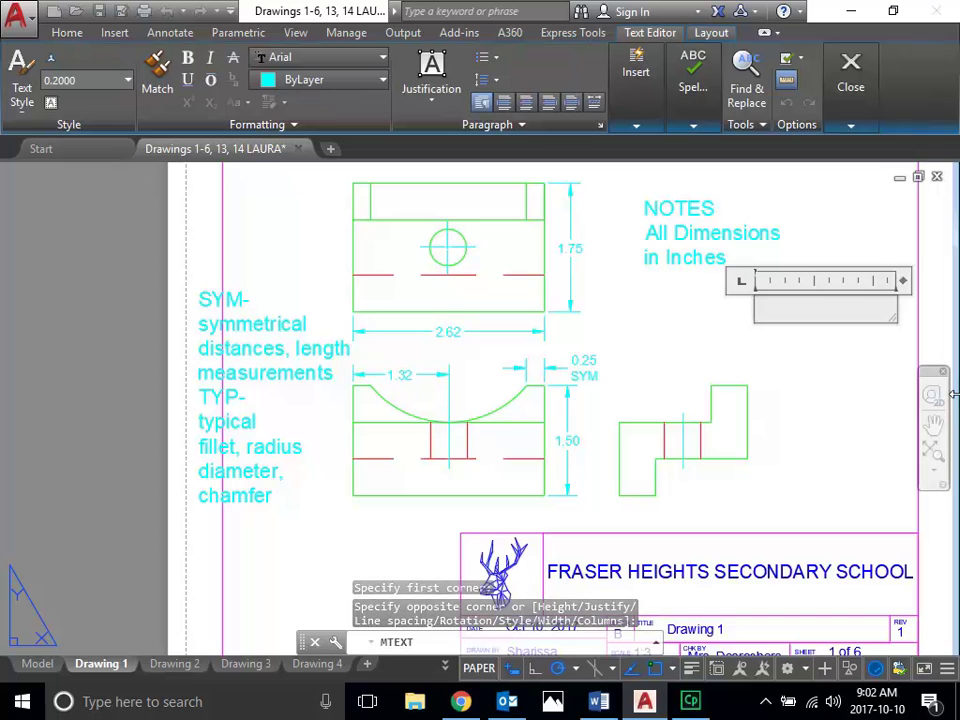
text(0bject & border)
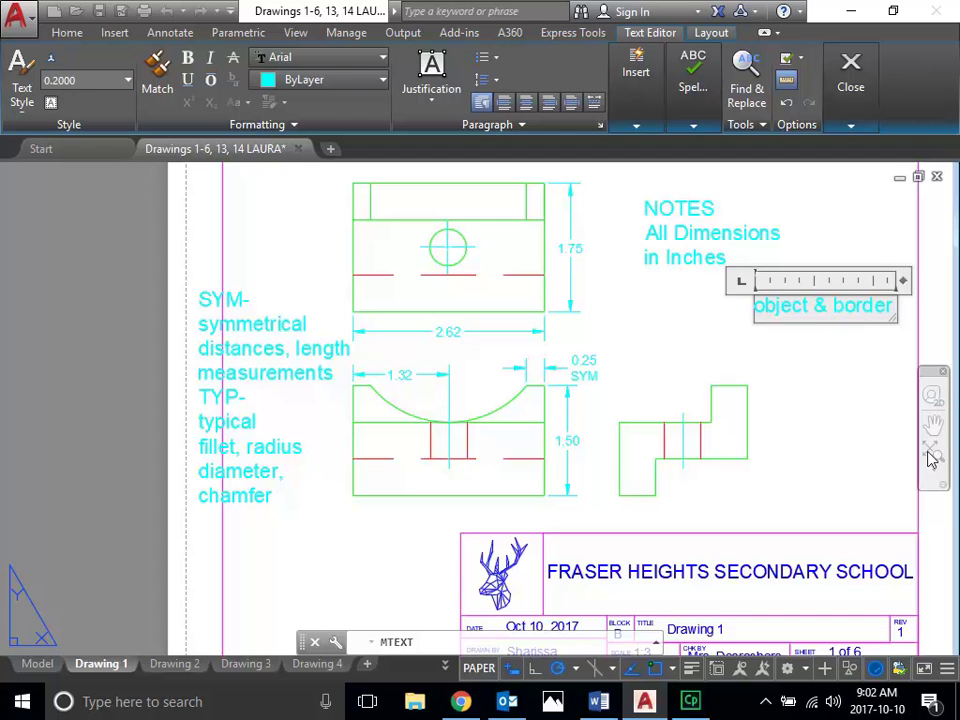
click(825, 386)
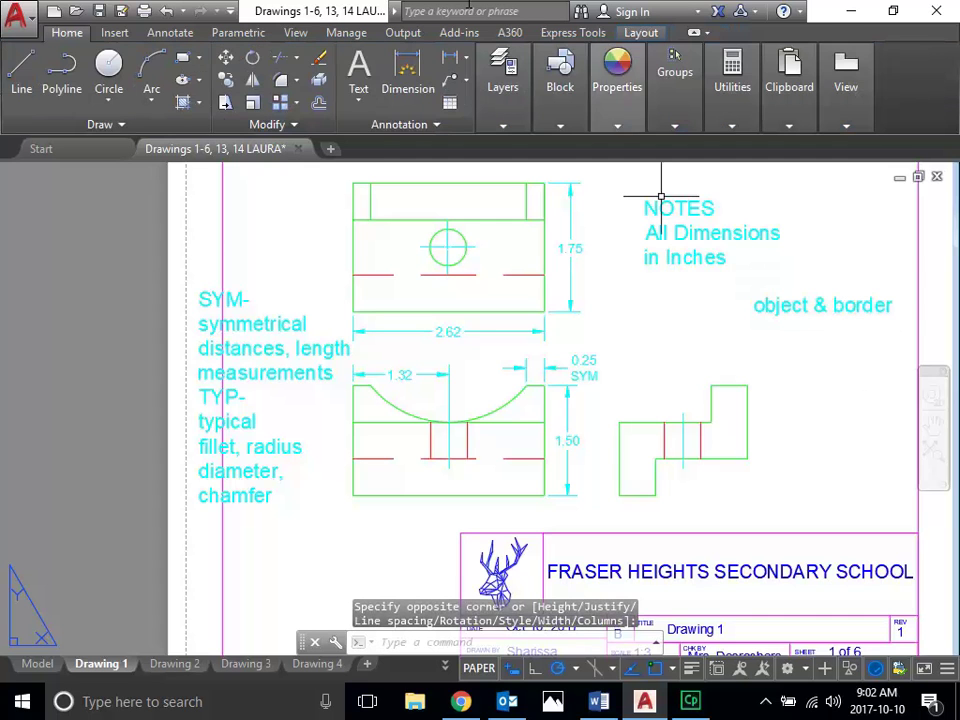
Add a separate multiline text reading "hidden line" directly beneath "object & border"
key(Return)
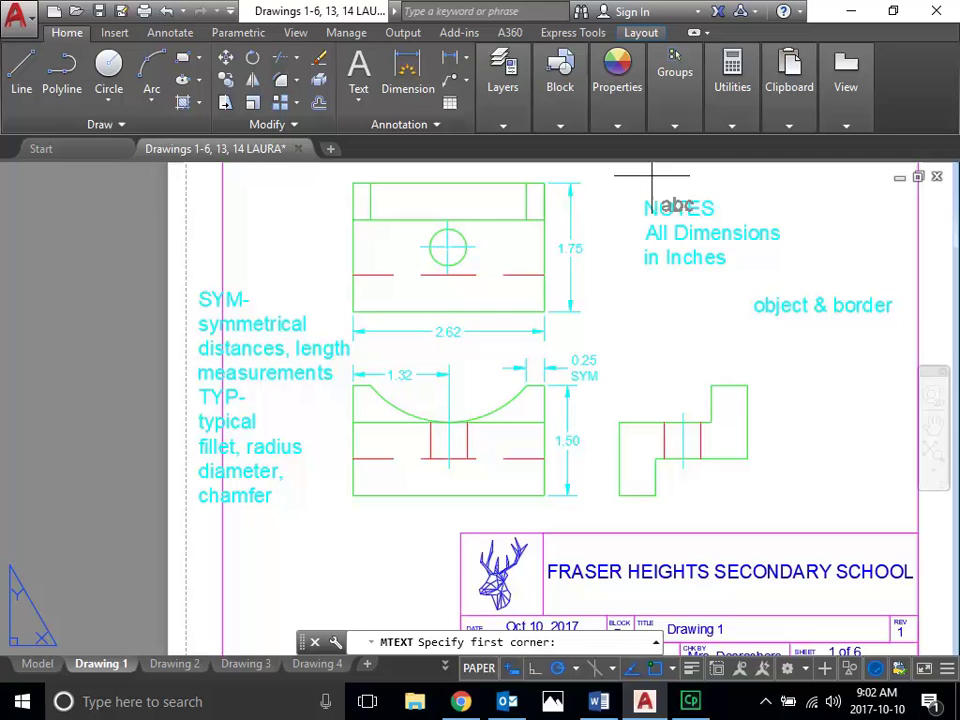
click(755, 318)
click(898, 352)
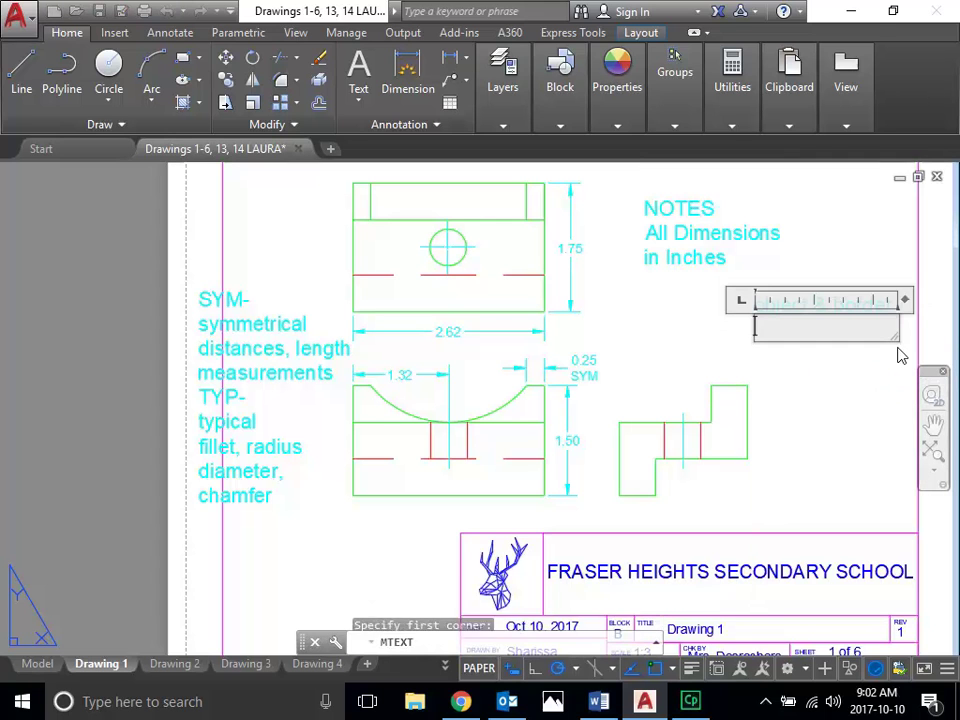
text(hidden line)
click(898, 355)
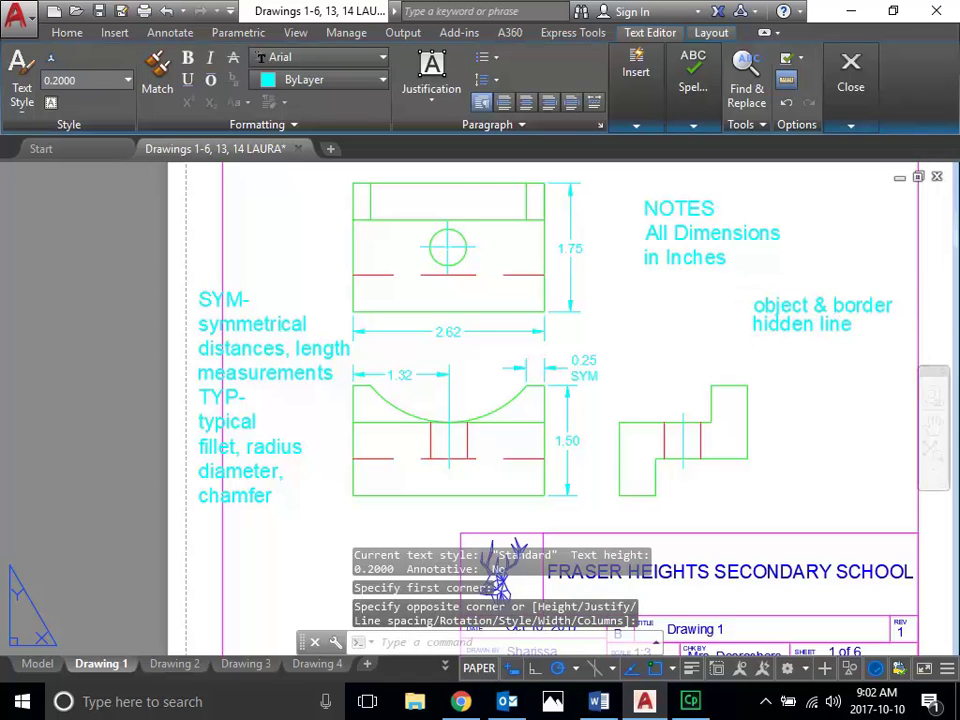
Add another multiline text reading "through or inside an object" beneath "hidden line"
key(Return)
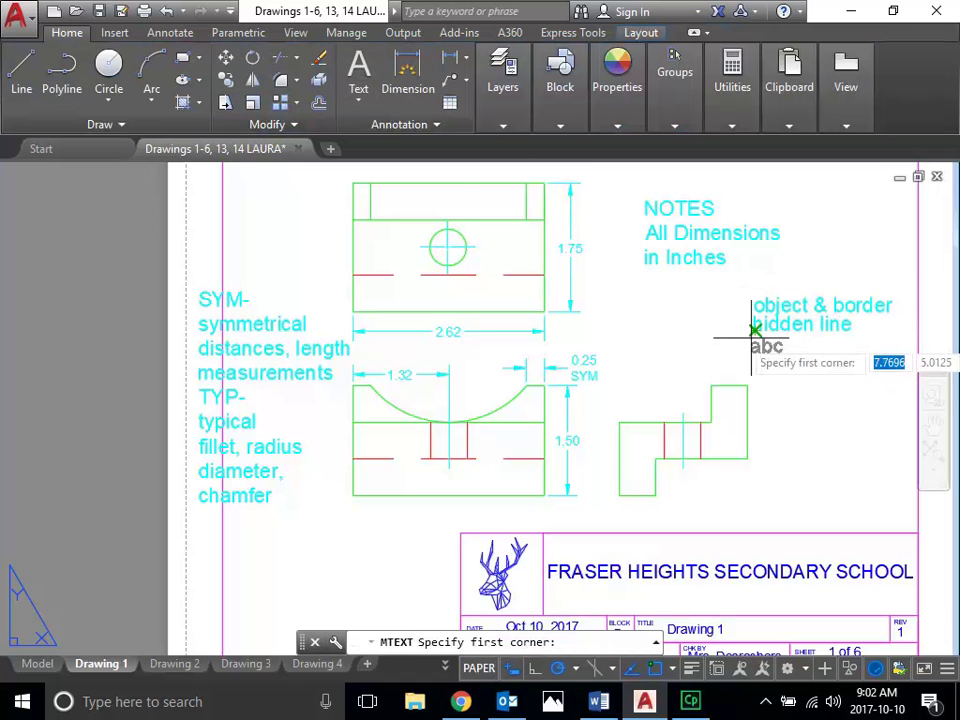
click(755, 346)
click(890, 393)
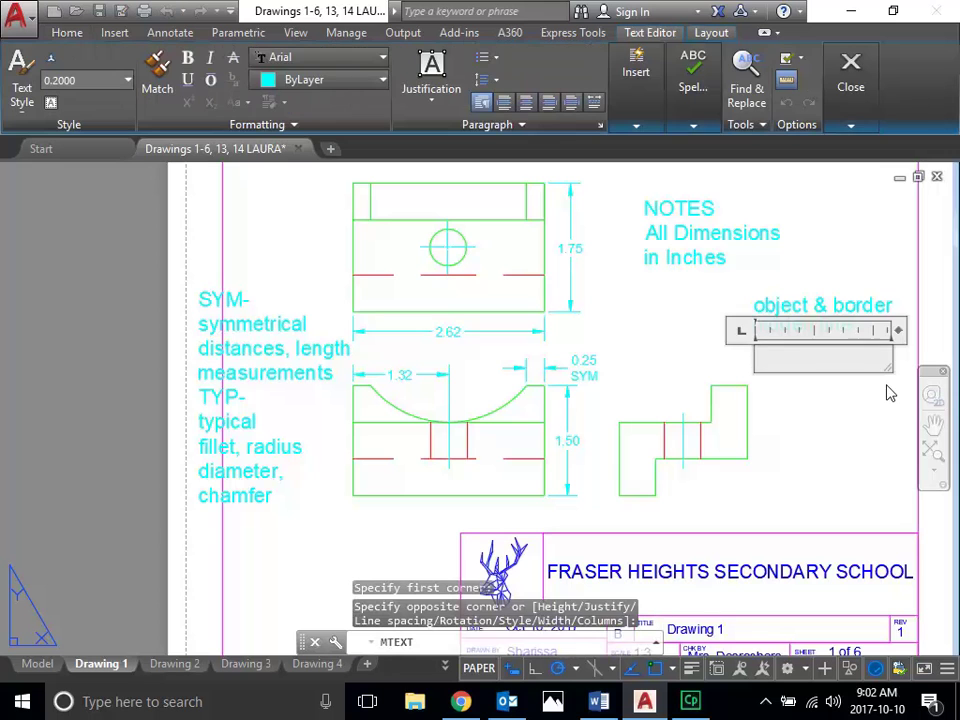
text(through)
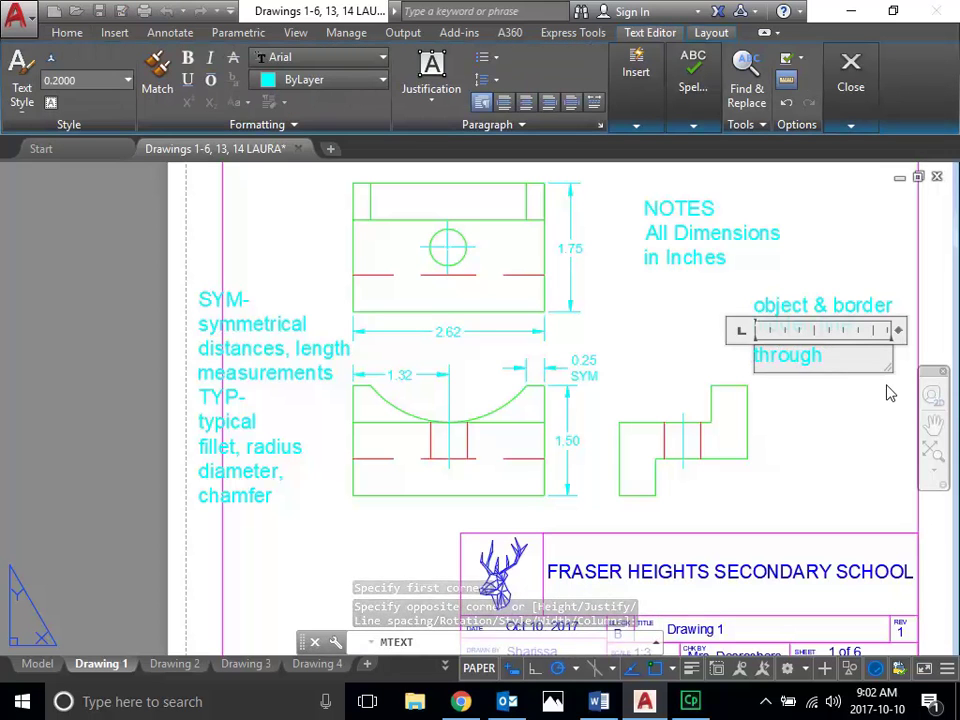
text( or inside an object)
click(866, 450)
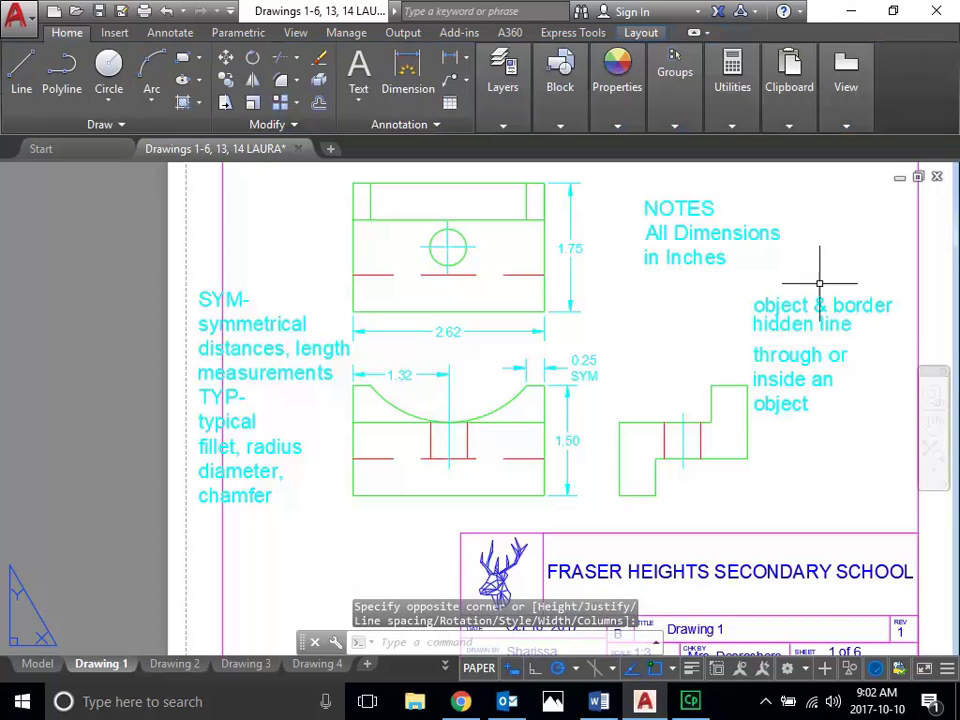
Change the color of the "object & border" text to green and deselect it
click(814, 307)
click(617, 90)
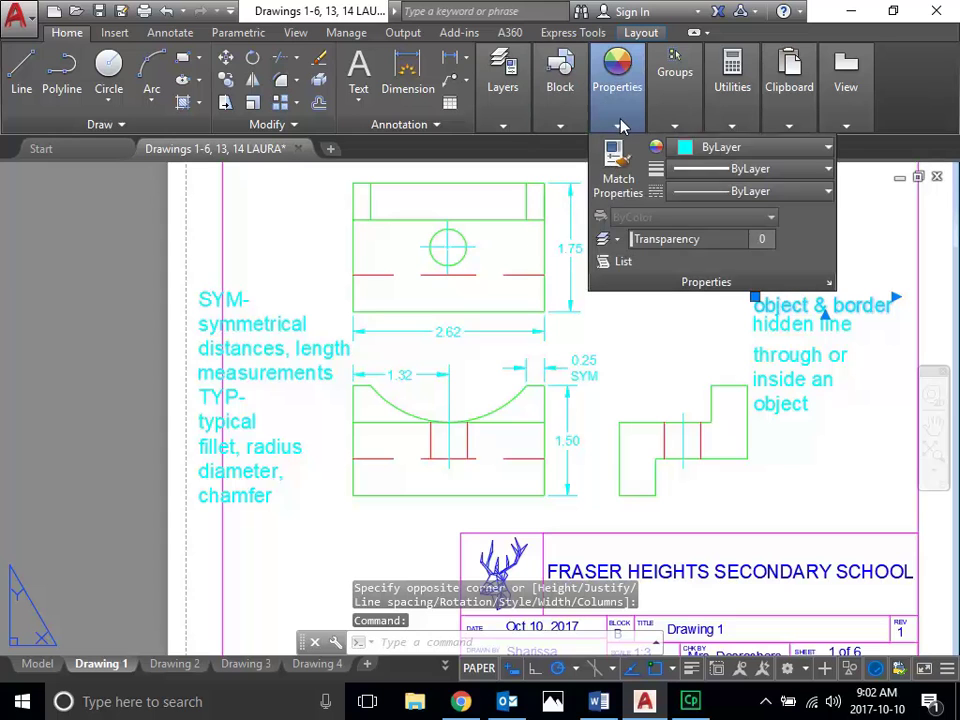
click(703, 149)
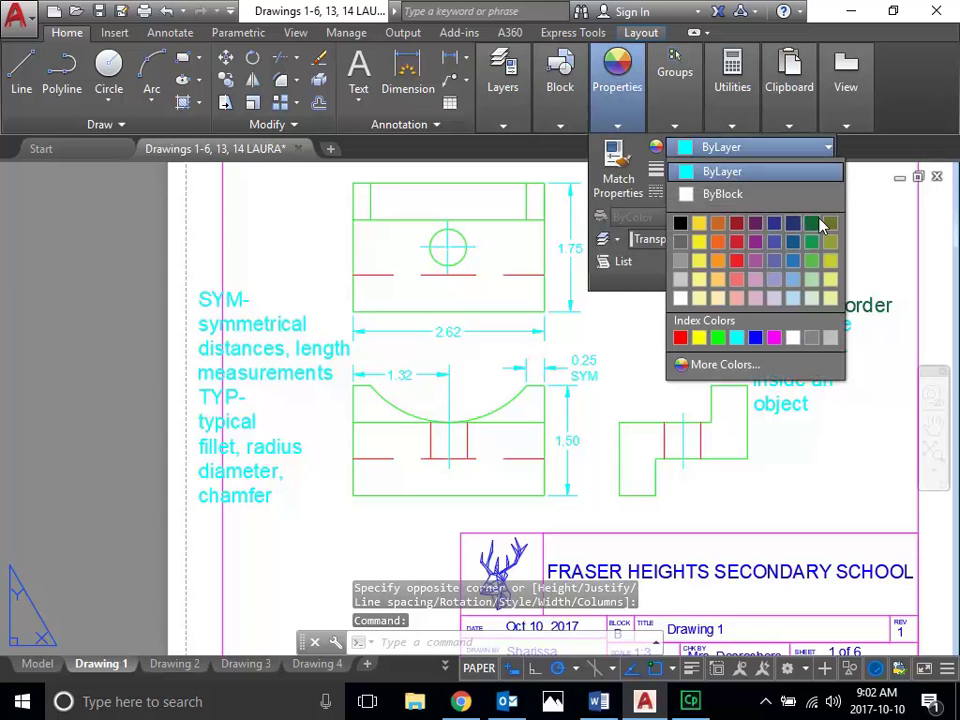
click(724, 338)
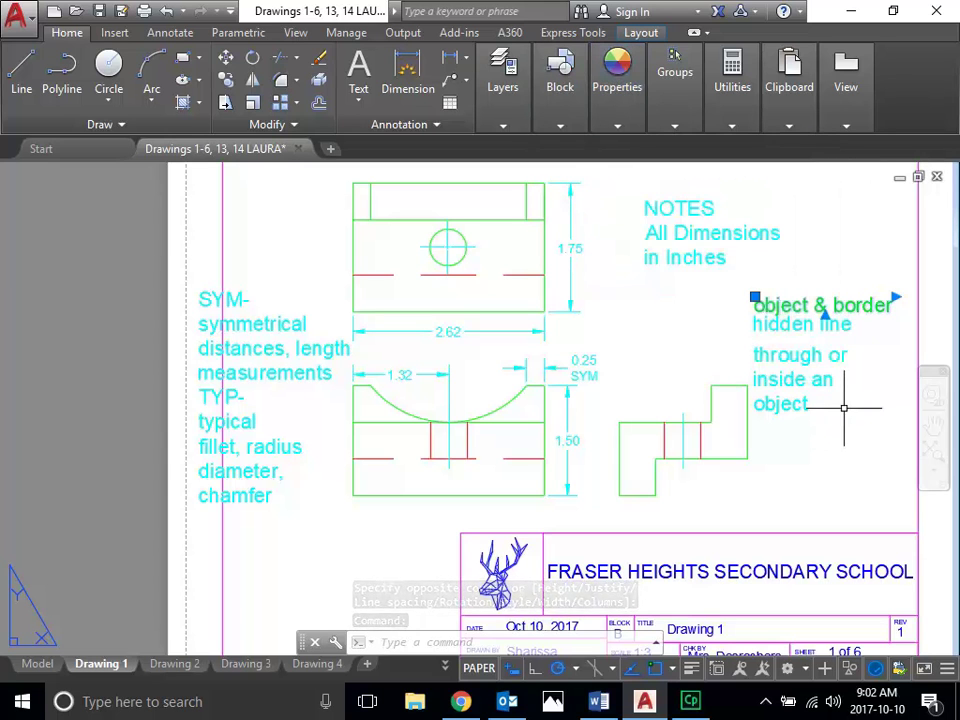
key(Escape)
Change the color of the "hidden line" text to yellow
click(800, 324)
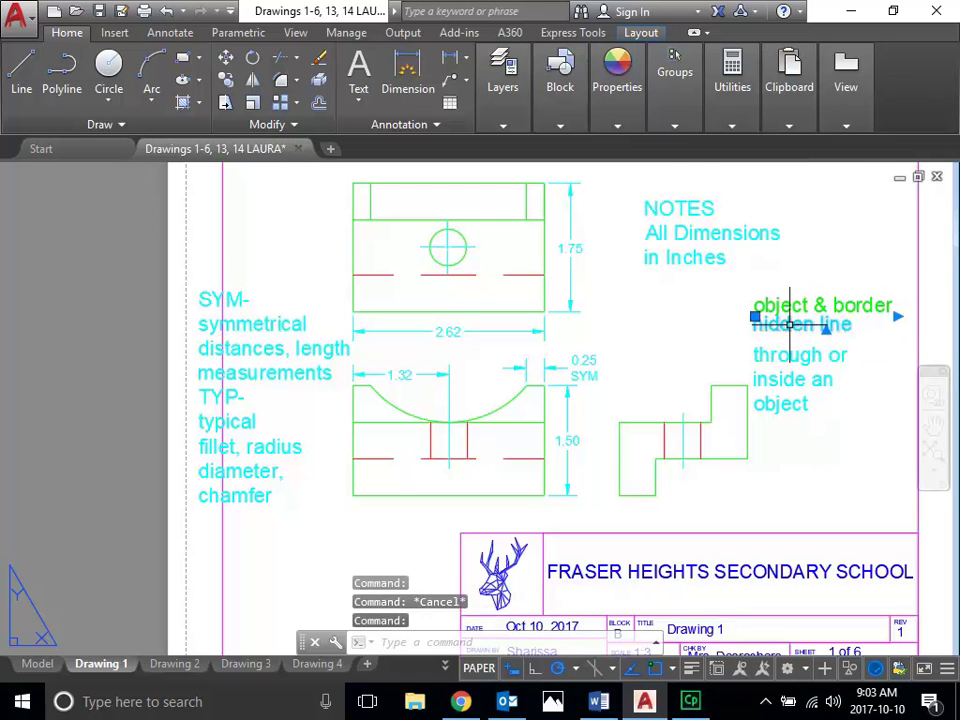
click(618, 105)
click(714, 149)
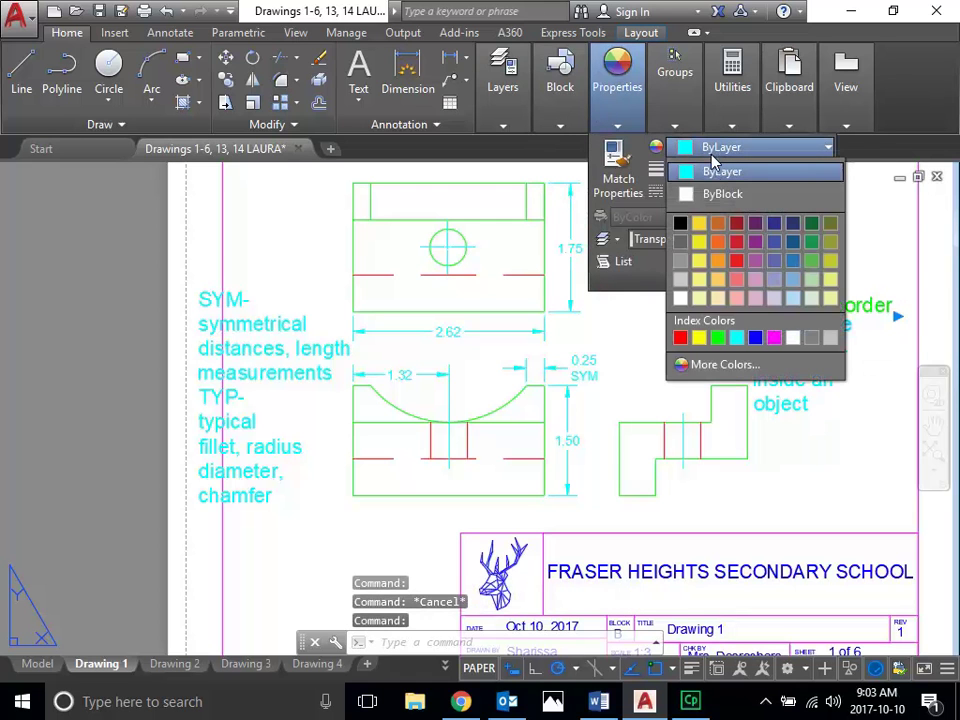
click(701, 339)
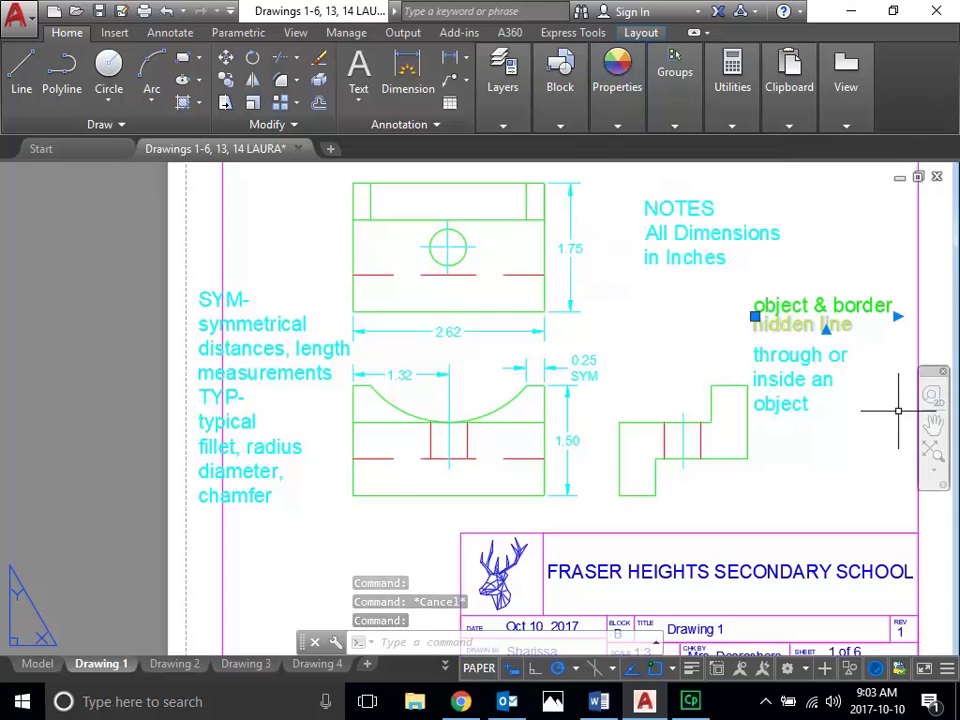
Change the color of the "through or inside an object" text to red and deselect it
key(Escape)
click(800, 385)
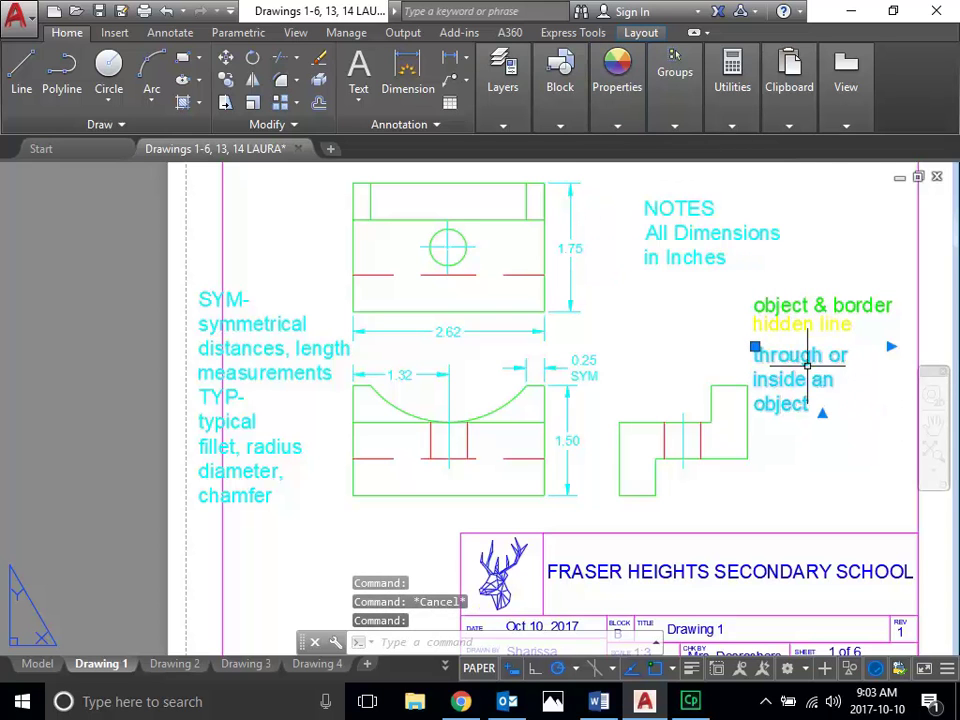
click(626, 125)
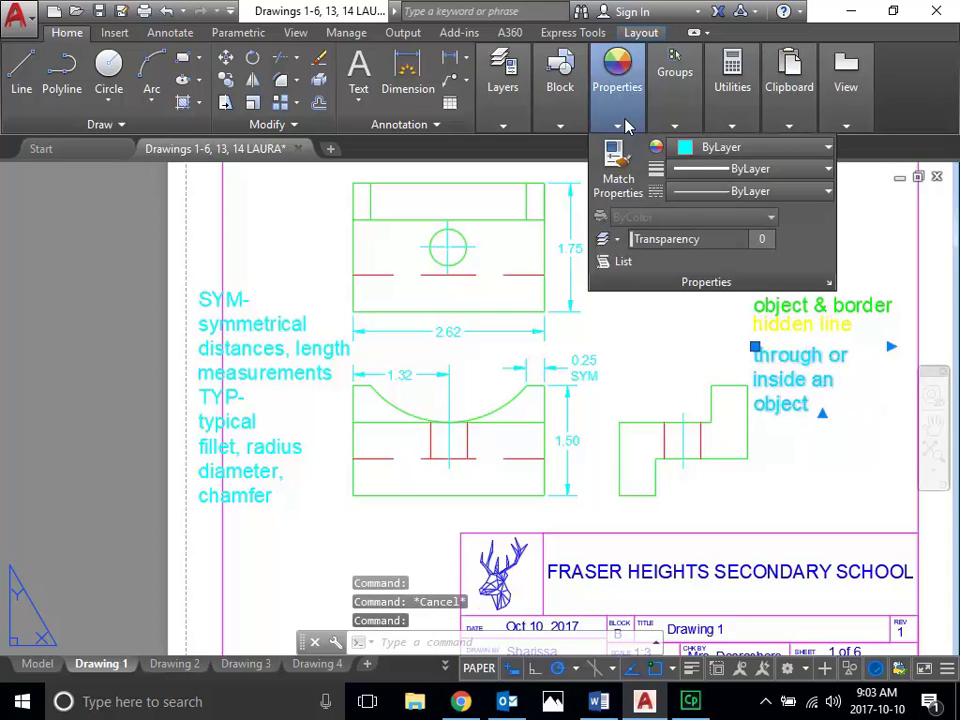
click(733, 150)
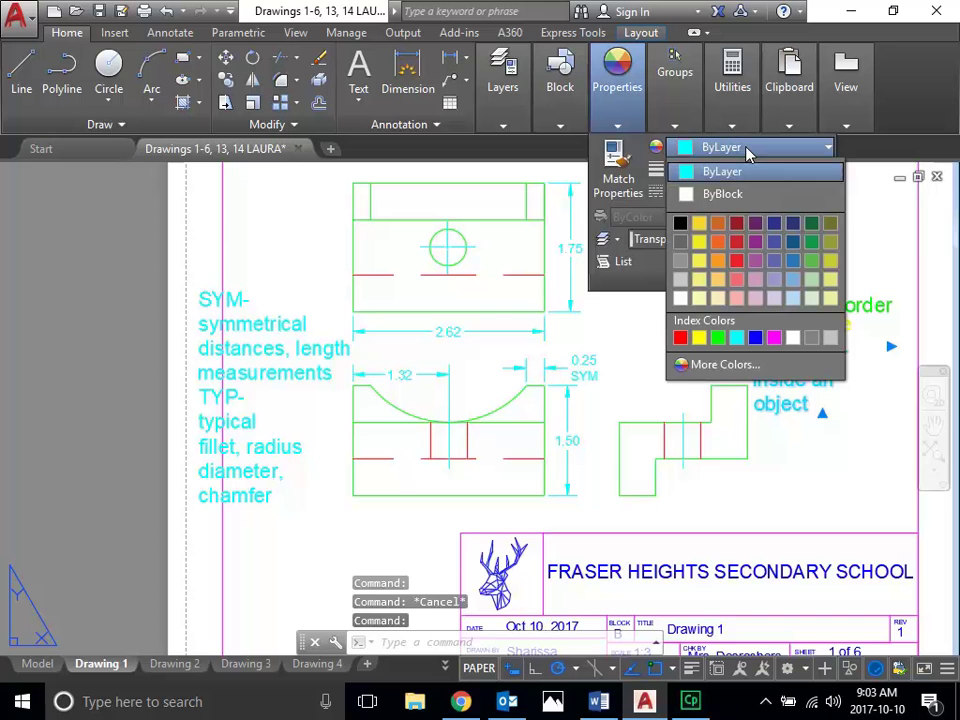
click(680, 337)
key(Escape)
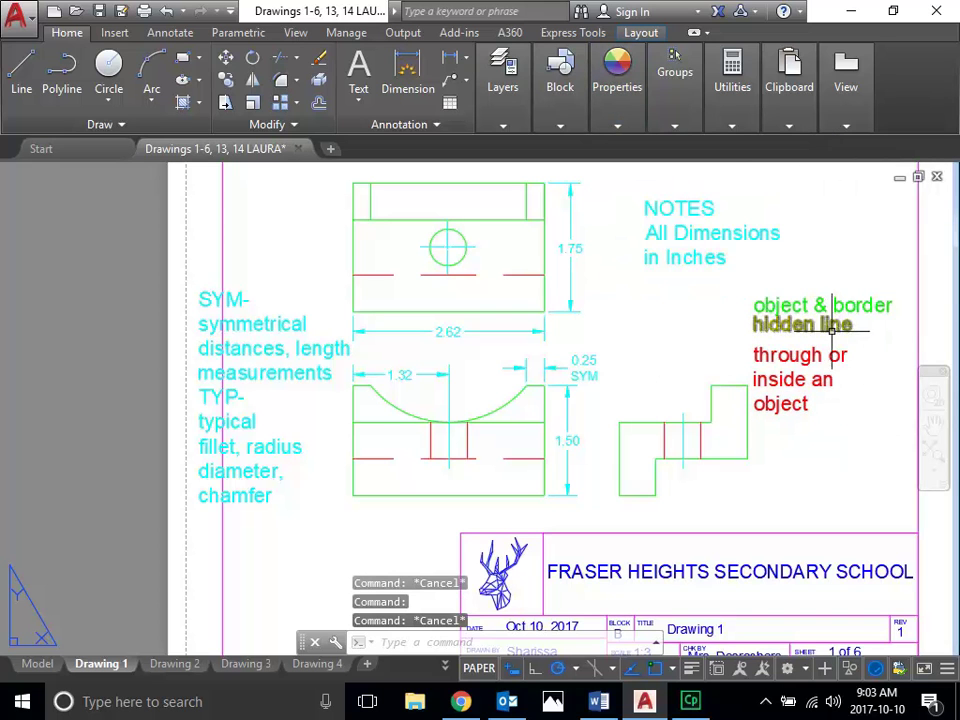
Recolor the "hidden line" text to the orange 242,103,34 and deselect it
scroll(872, 318, up, 2)
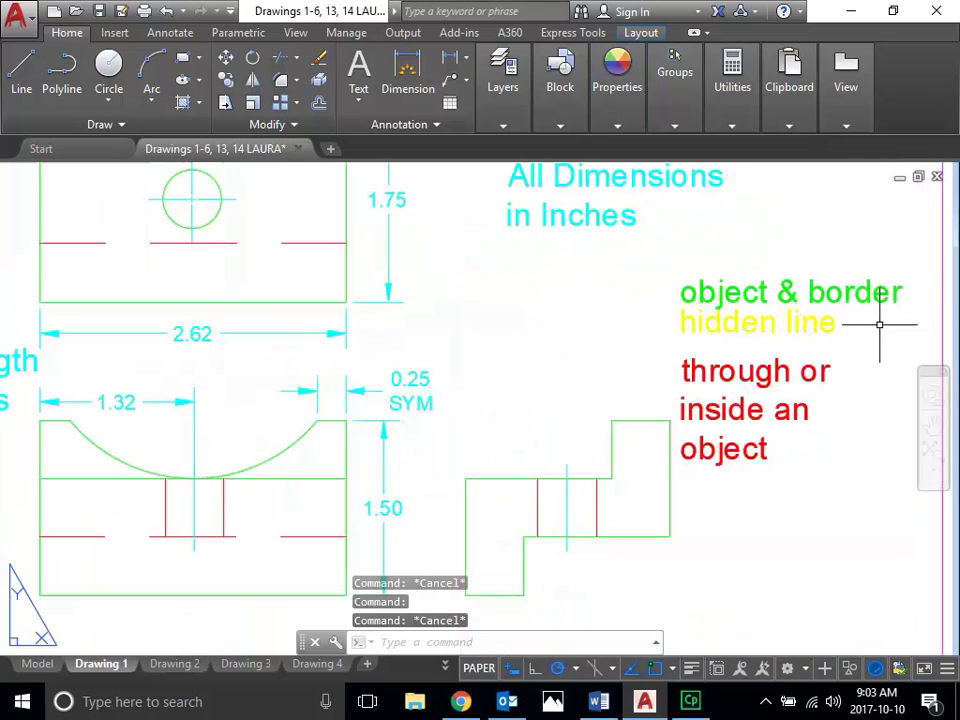
click(760, 328)
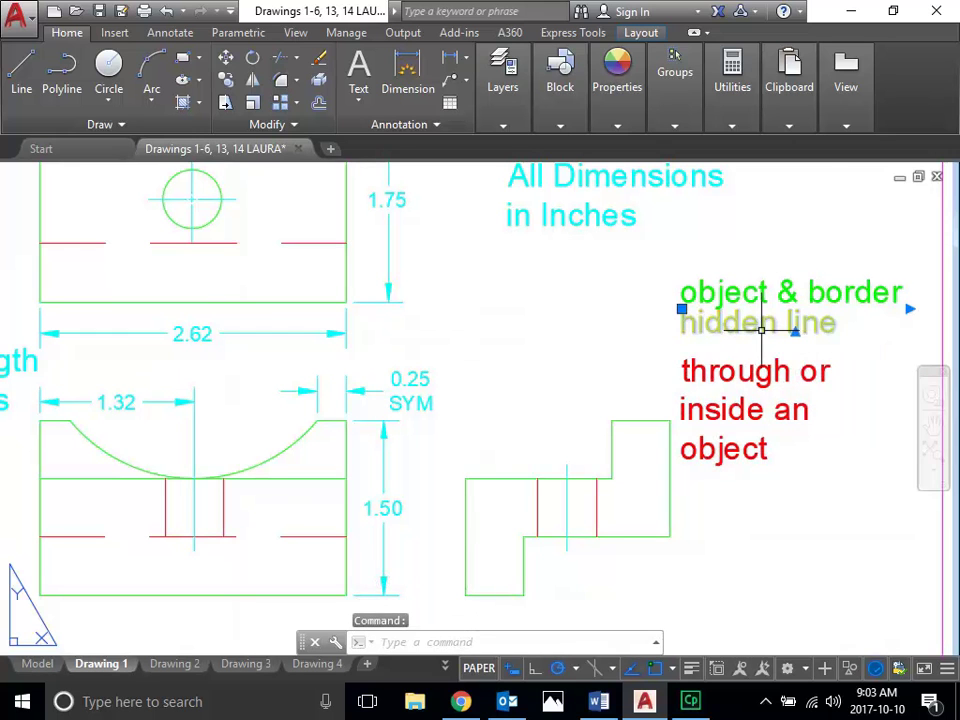
click(614, 95)
click(707, 150)
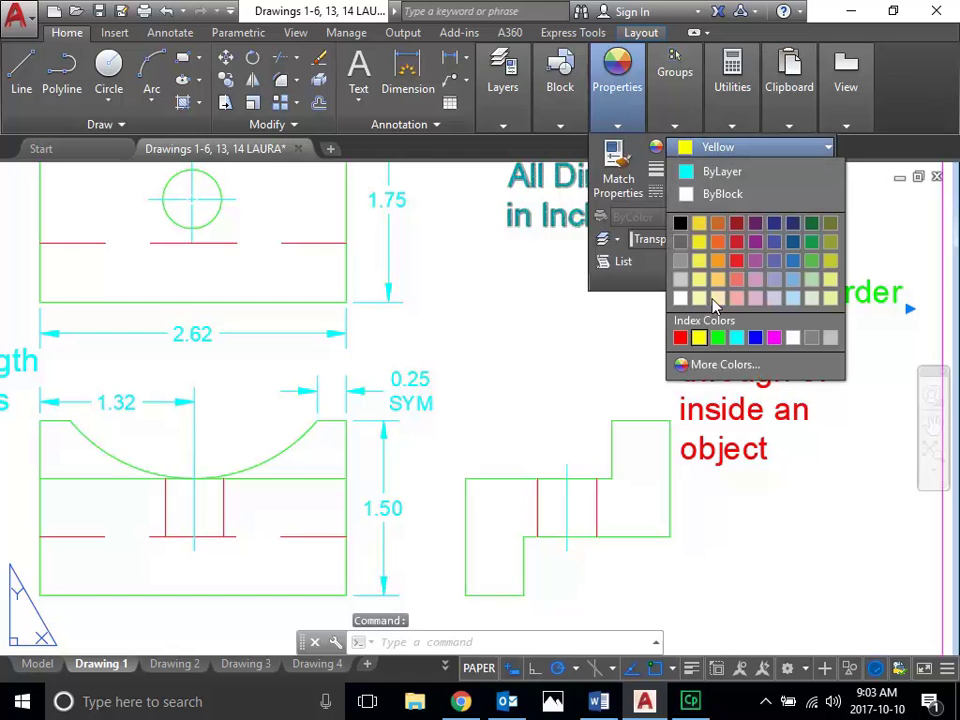
click(716, 243)
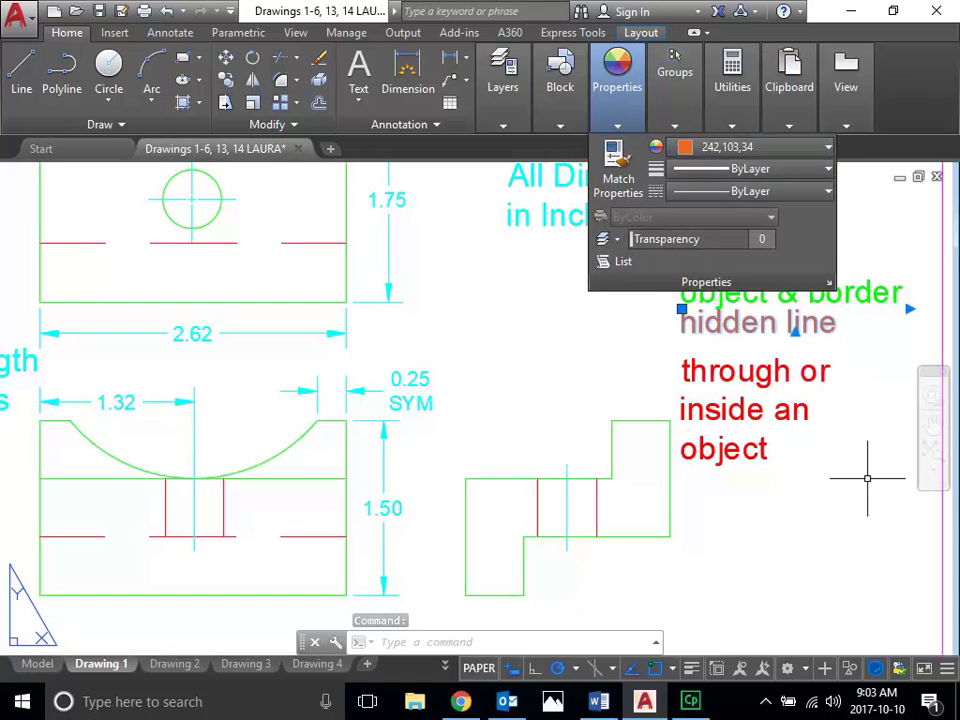
key(Escape)
key(Escape)
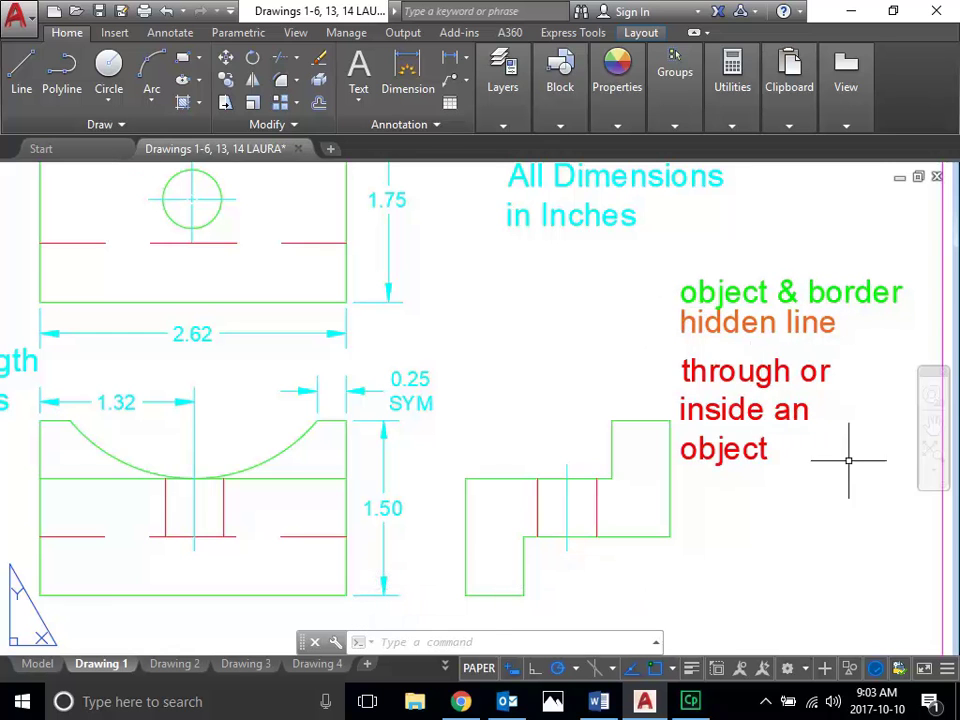
Add a vertical linear dimension from the top view's lower-right corner to the hole's center, placed just outside the view
scroll(850, 457, down, 4)
scroll(850, 455, up, 2)
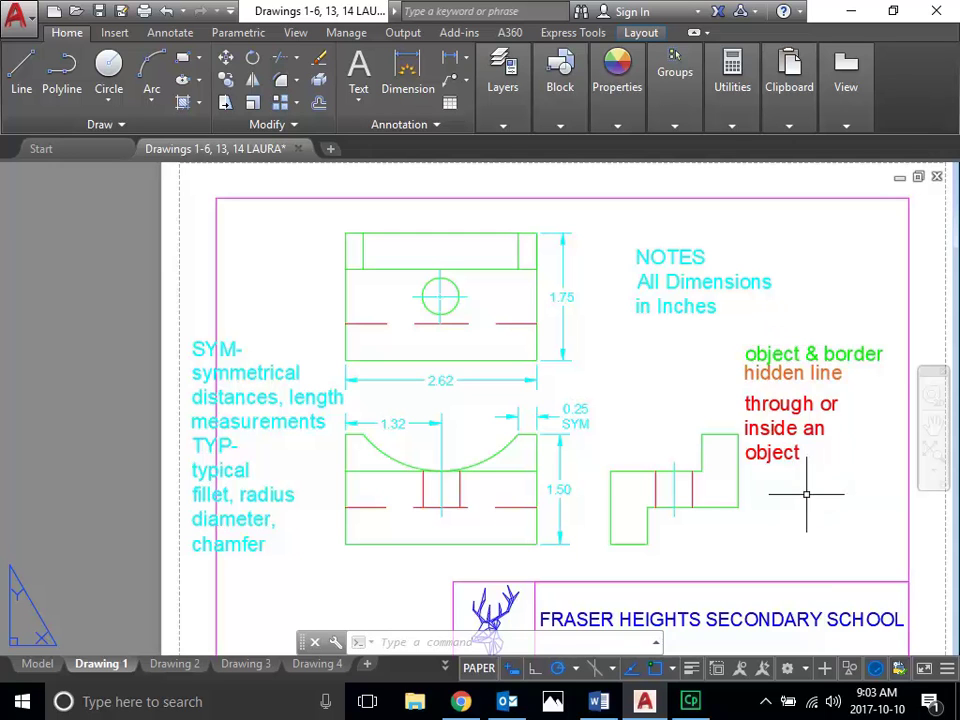
mouse_move(870, 352)
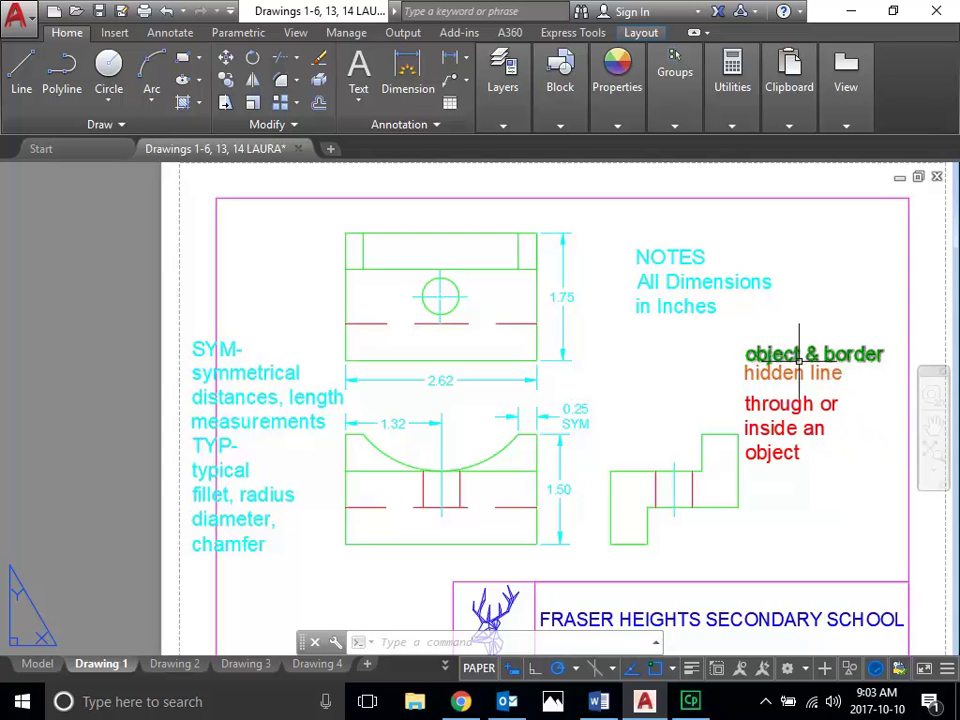
click(448, 67)
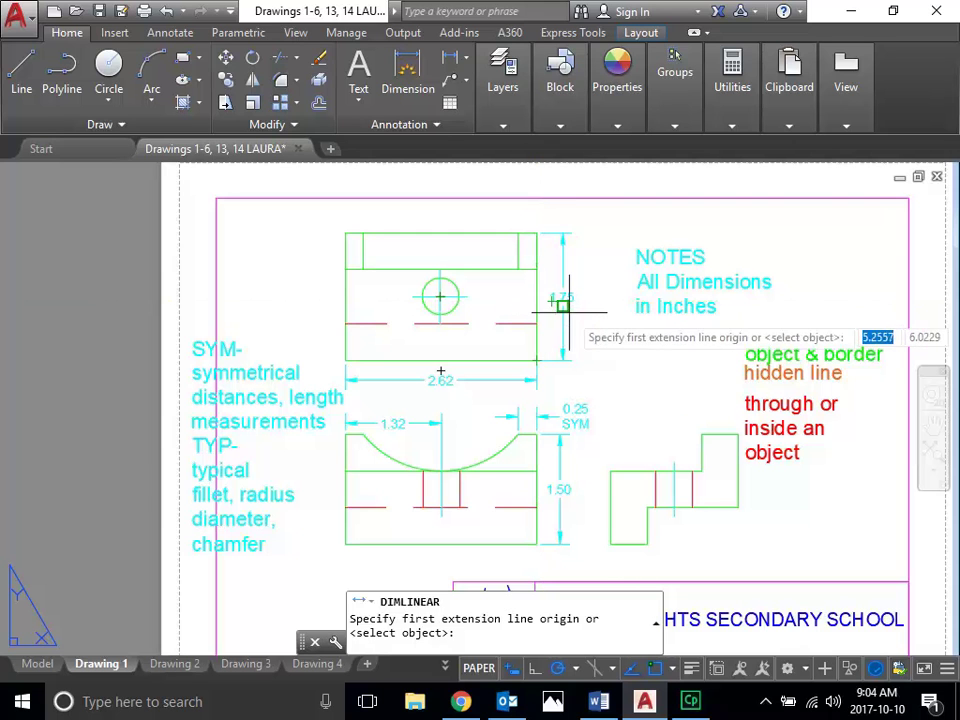
click(536, 360)
click(440, 296)
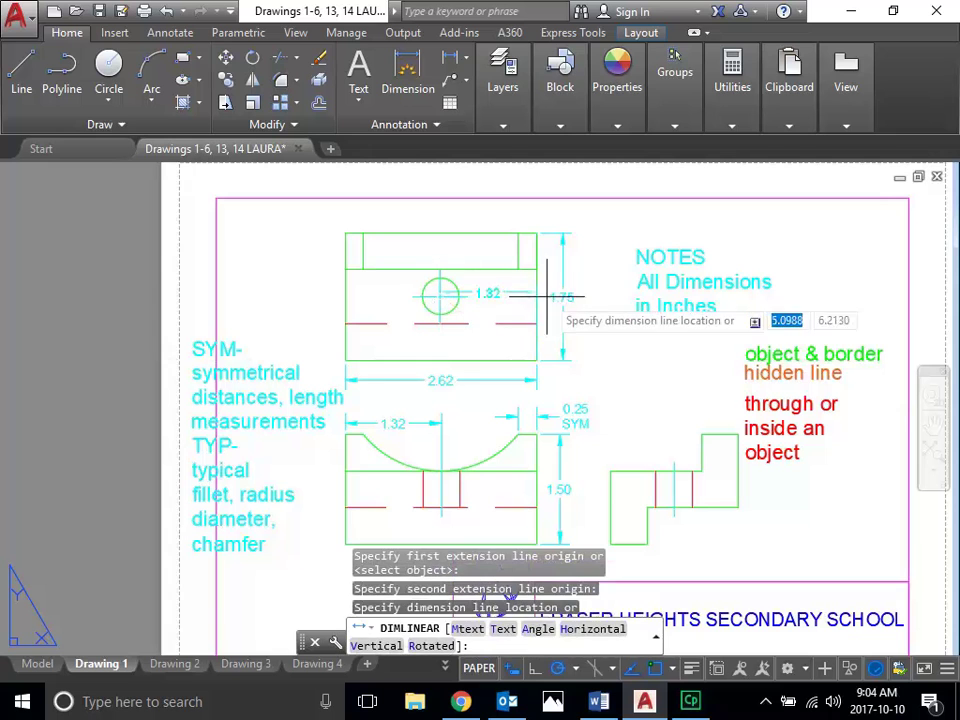
click(551, 300)
scroll(490, 366, up, 3)
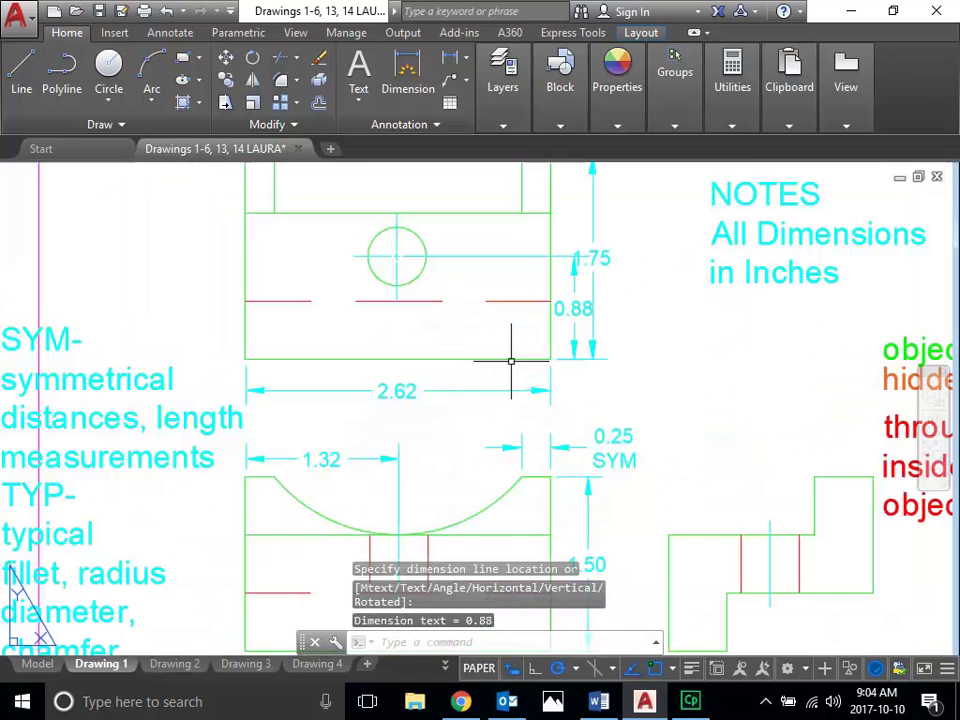
scroll(570, 265, up, 2)
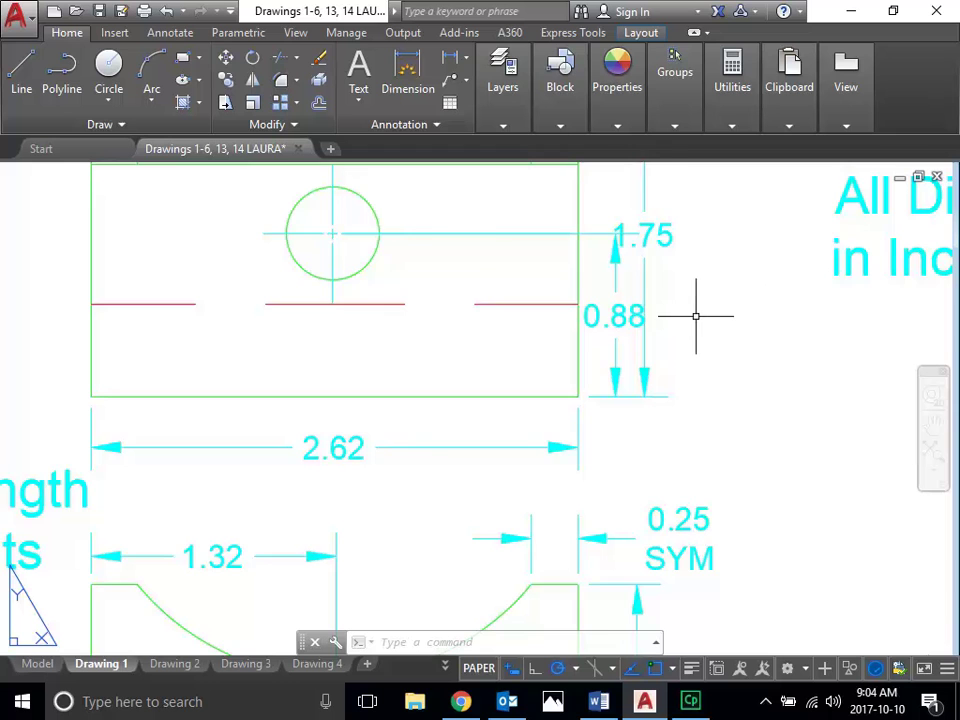
Delete the vertical hole-location dimension beside the top view
scroll(696, 316, down, 2)
scroll(747, 320, down, 2)
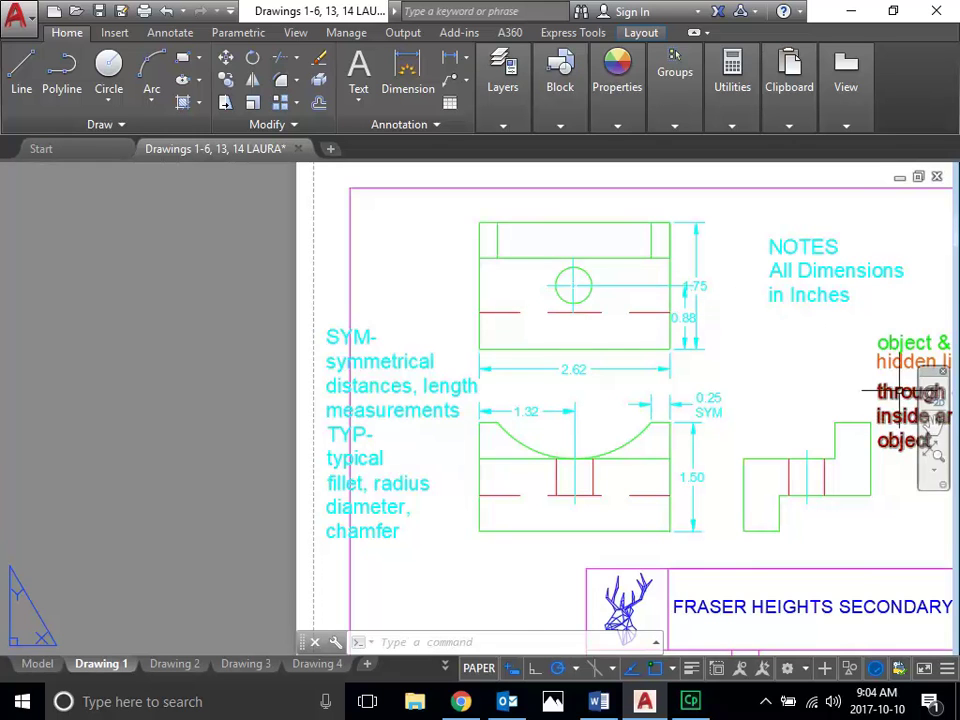
scroll(619, 288, up, 2)
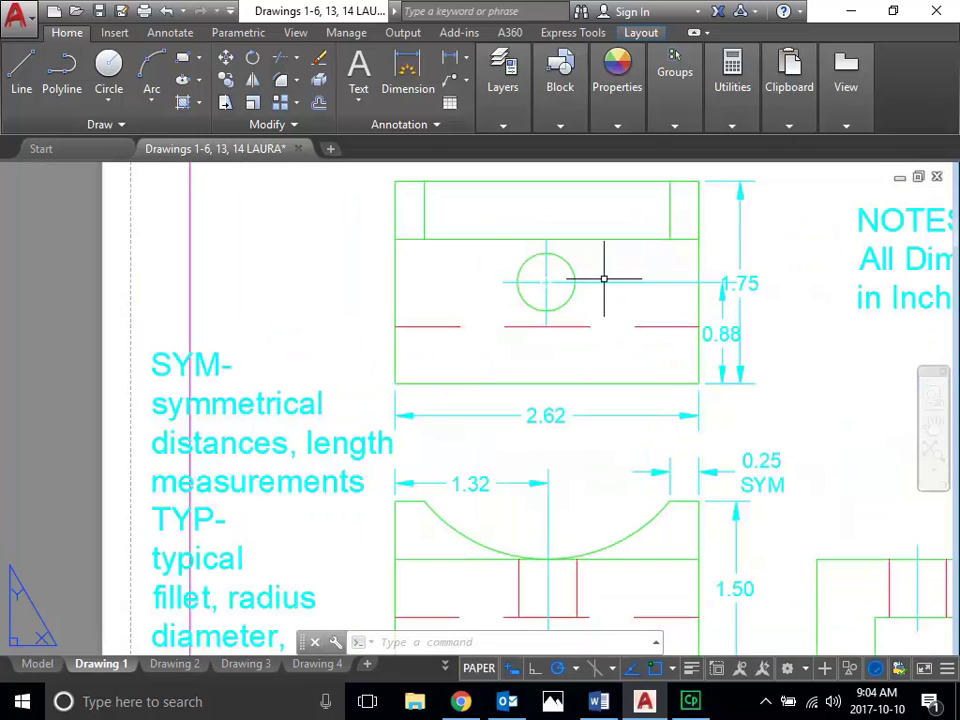
click(722, 333)
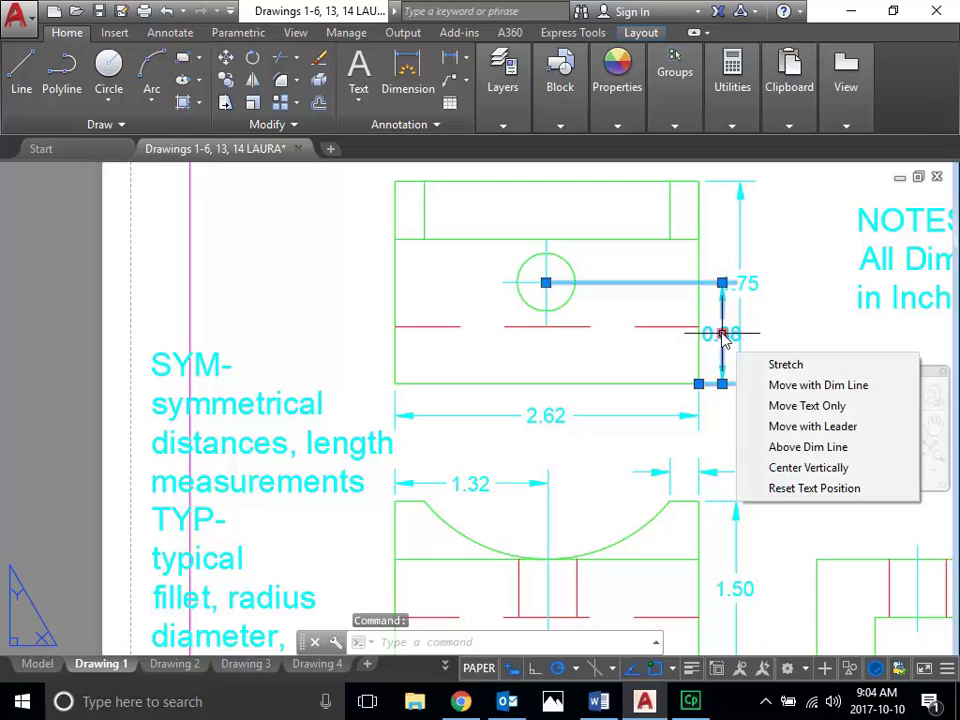
key(Delete)
Add a horizontal linear dimension above the side view, from the hole's centerline to the upper-right corner
scroll(707, 300, down, 5)
scroll(703, 365, up, 5)
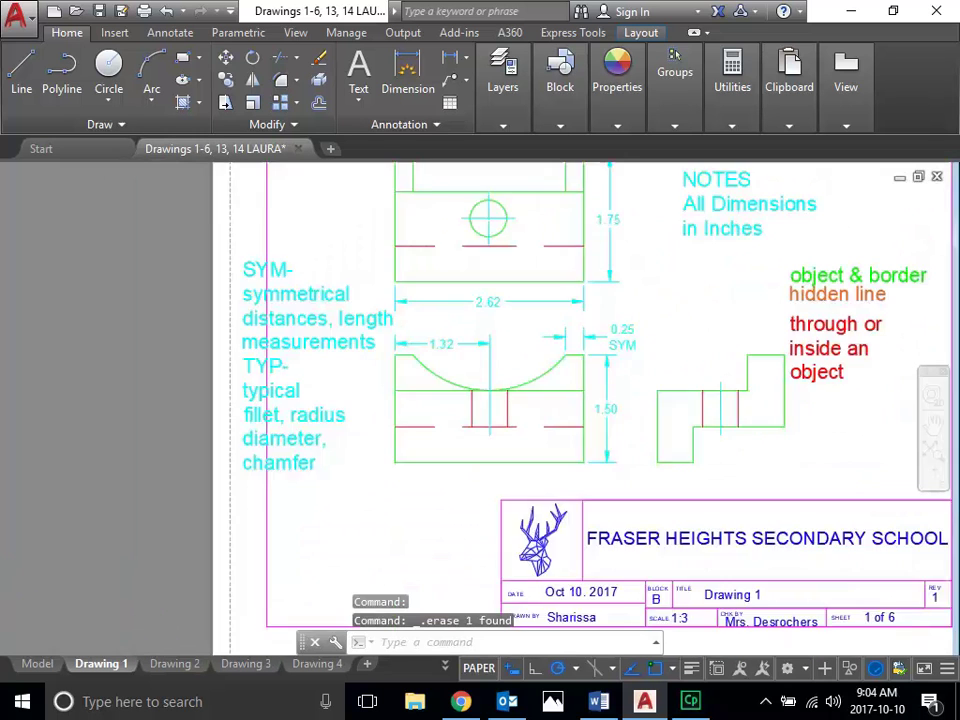
click(503, 78)
click(408, 70)
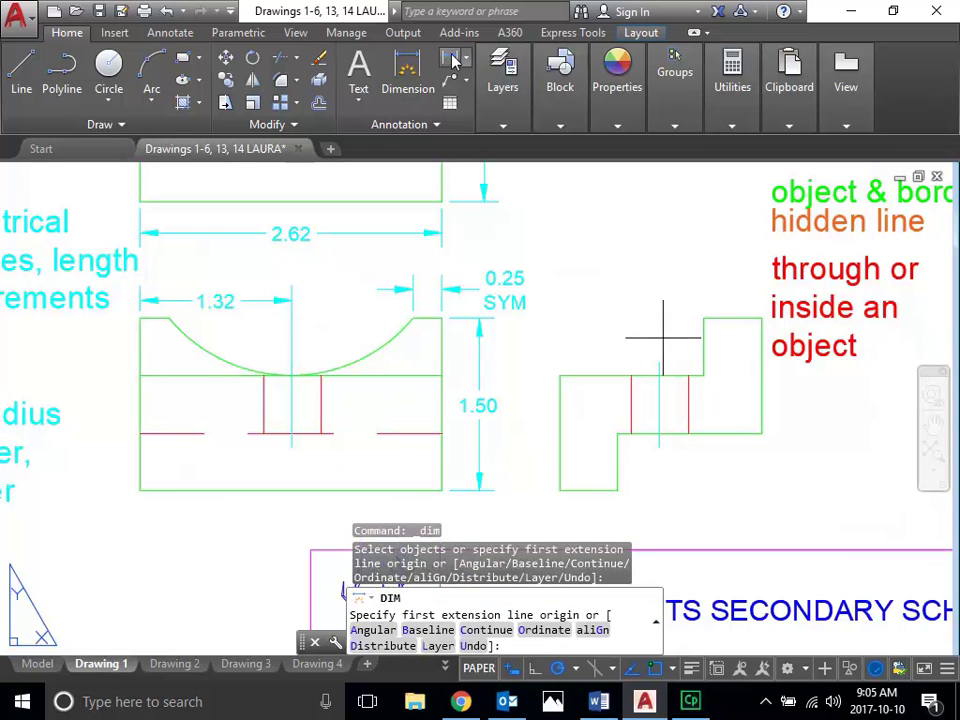
key(Escape)
text(dli)
key(Return)
click(660, 362)
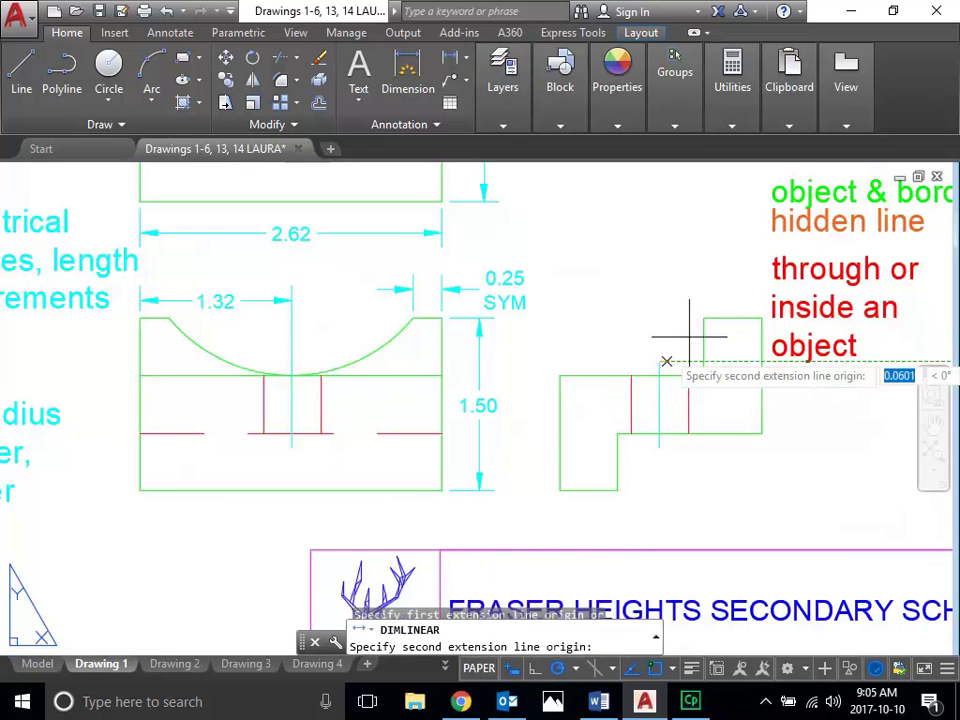
click(761, 318)
click(706, 276)
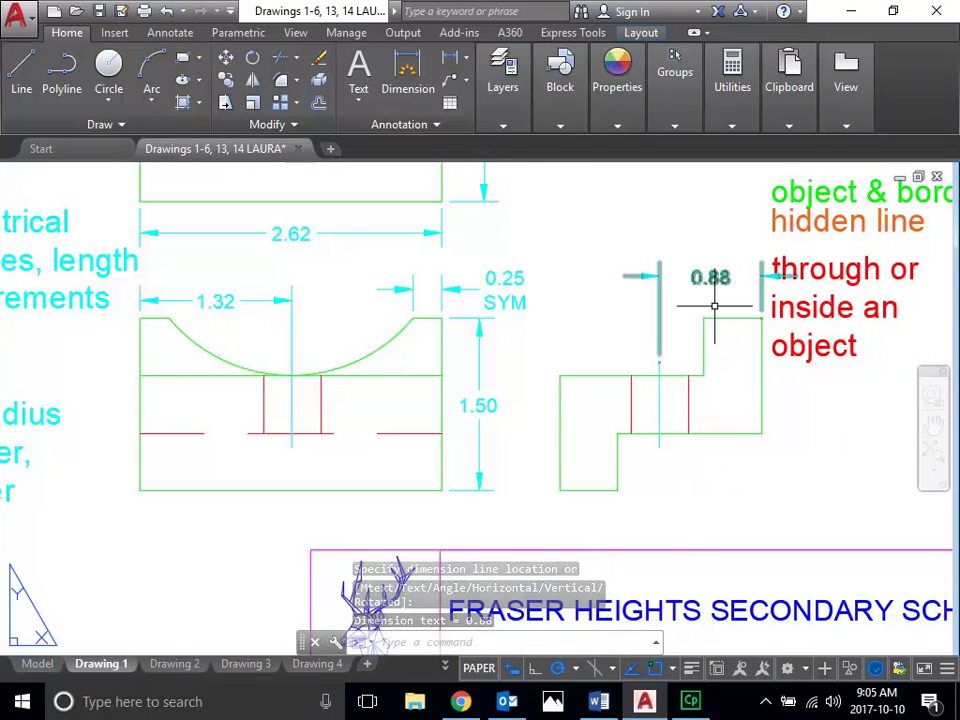
Delete the horizontal hole-location dimension above the side view
scroll(714, 305, down, 4)
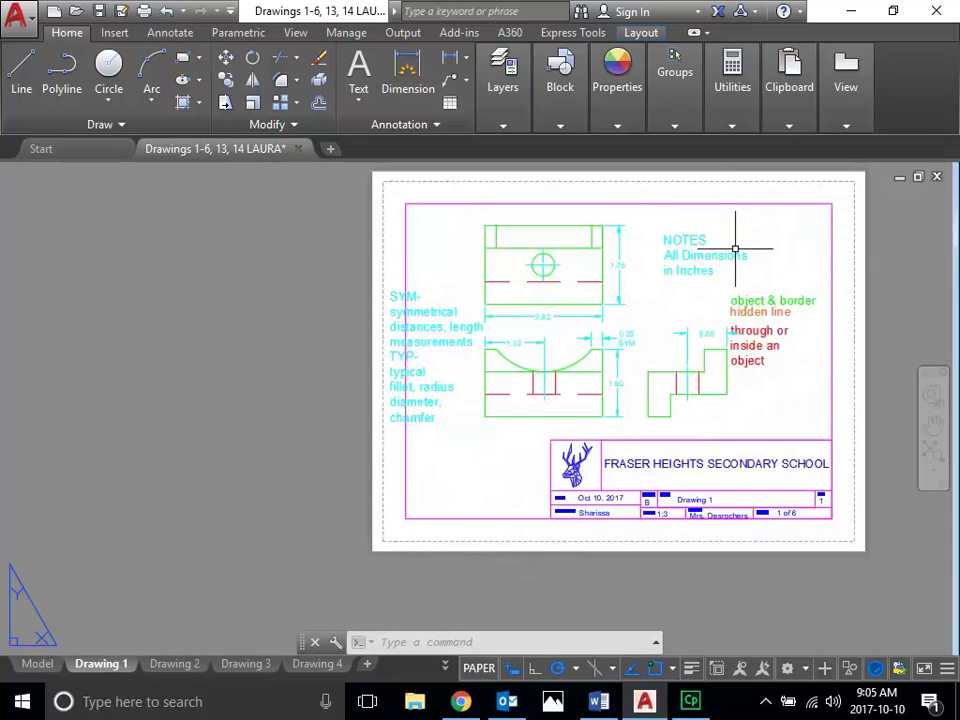
scroll(690, 348, up, 2)
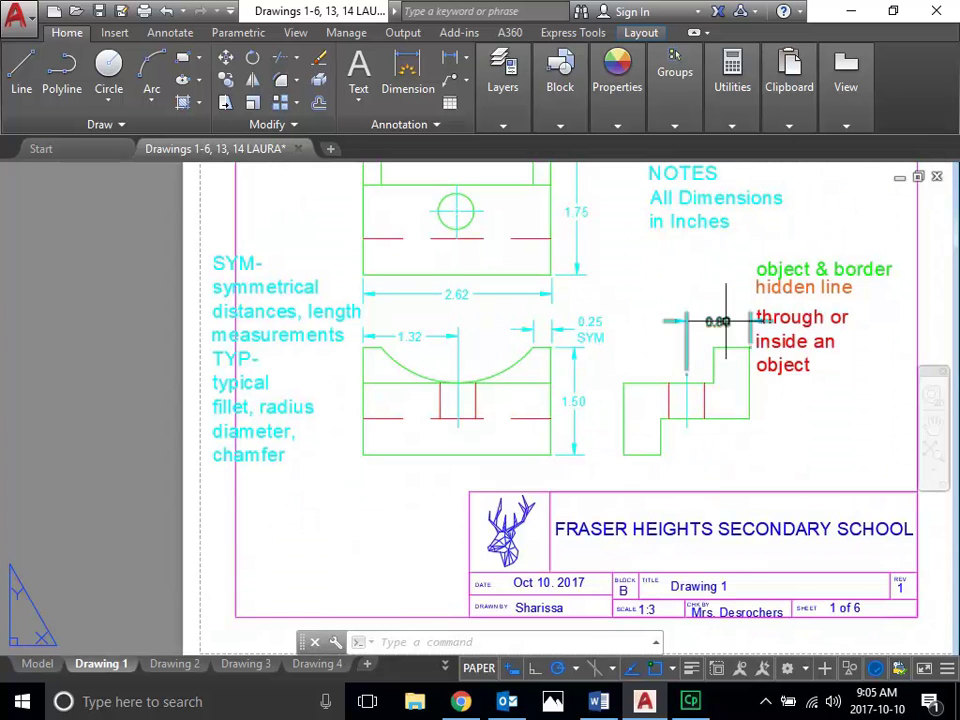
scroll(726, 320, down, 2)
click(698, 322)
key(Delete)
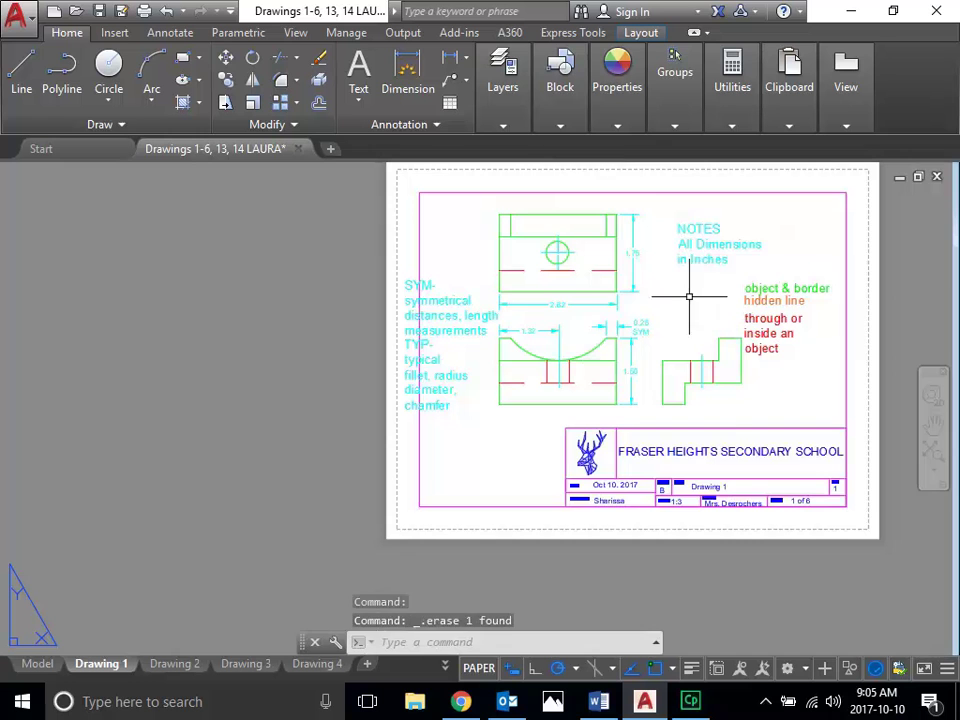
Dimension the vertical distance from the top view's lower-right corner to the hole's center, between the view and its overall height dimension
scroll(595, 240, up, 4)
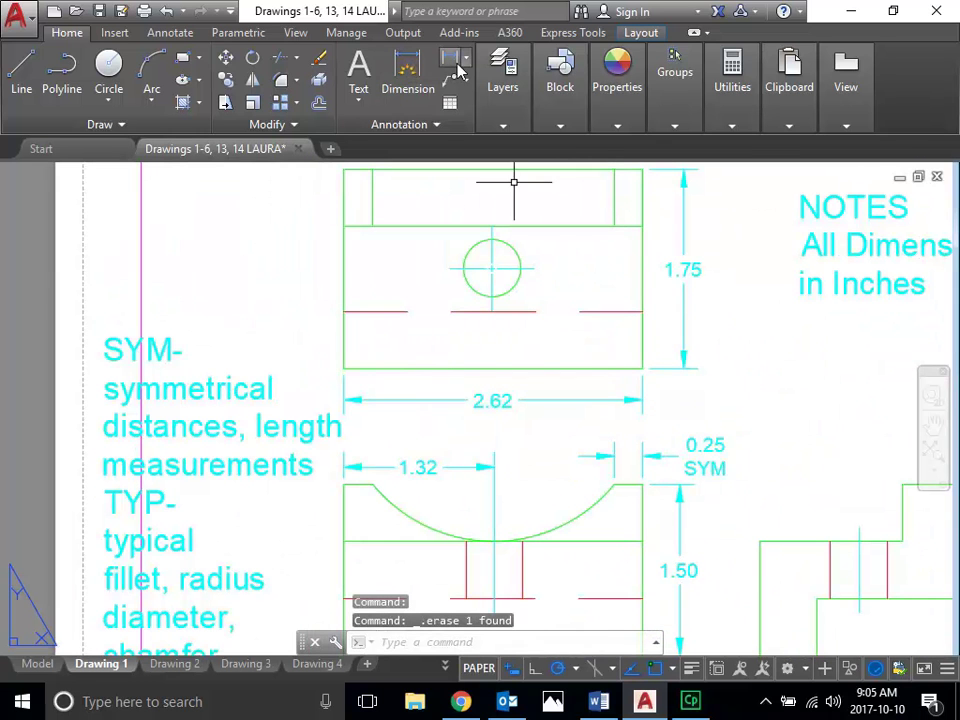
click(457, 63)
click(643, 368)
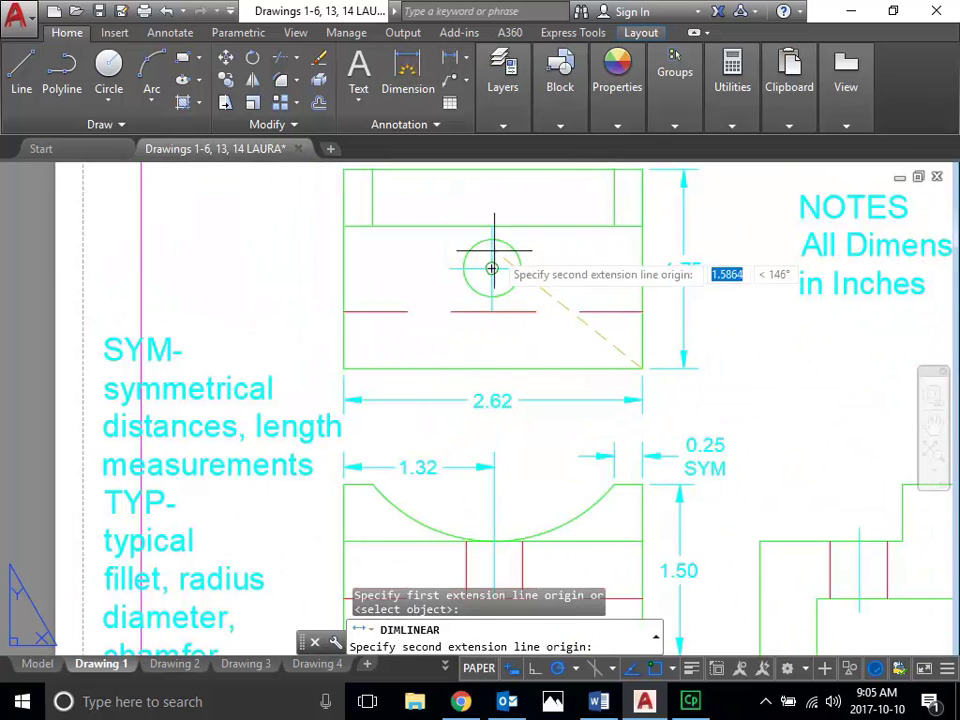
click(491, 268)
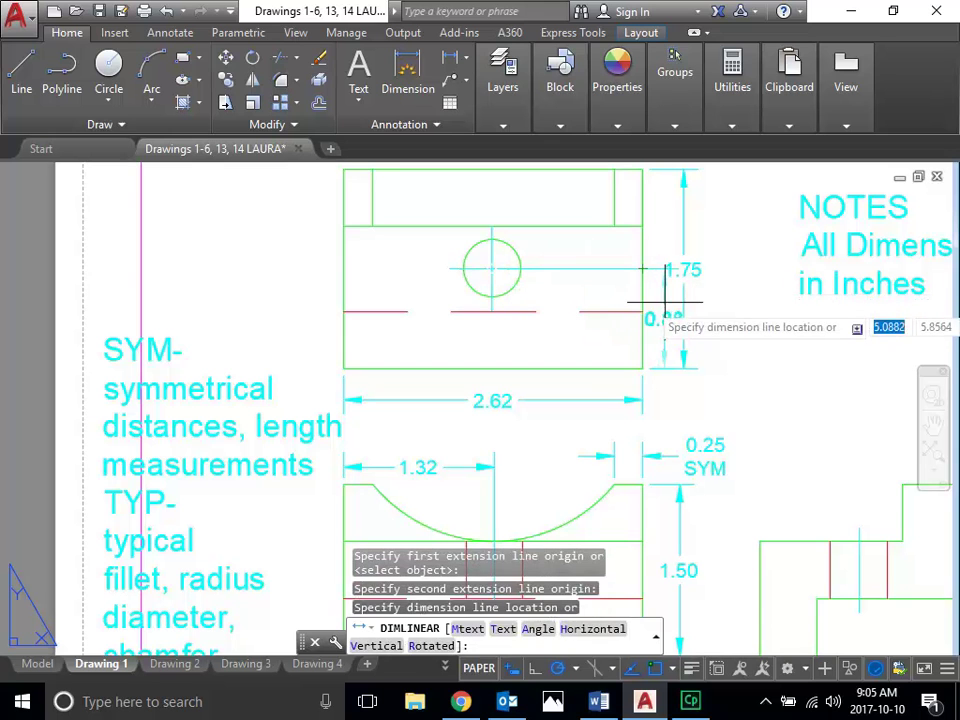
click(665, 300)
key(Escape)
key(Escape)
Stretch the hole-location dimension's upper extension origin horizontally from the hole's center to the top view's right edge
click(533, 269)
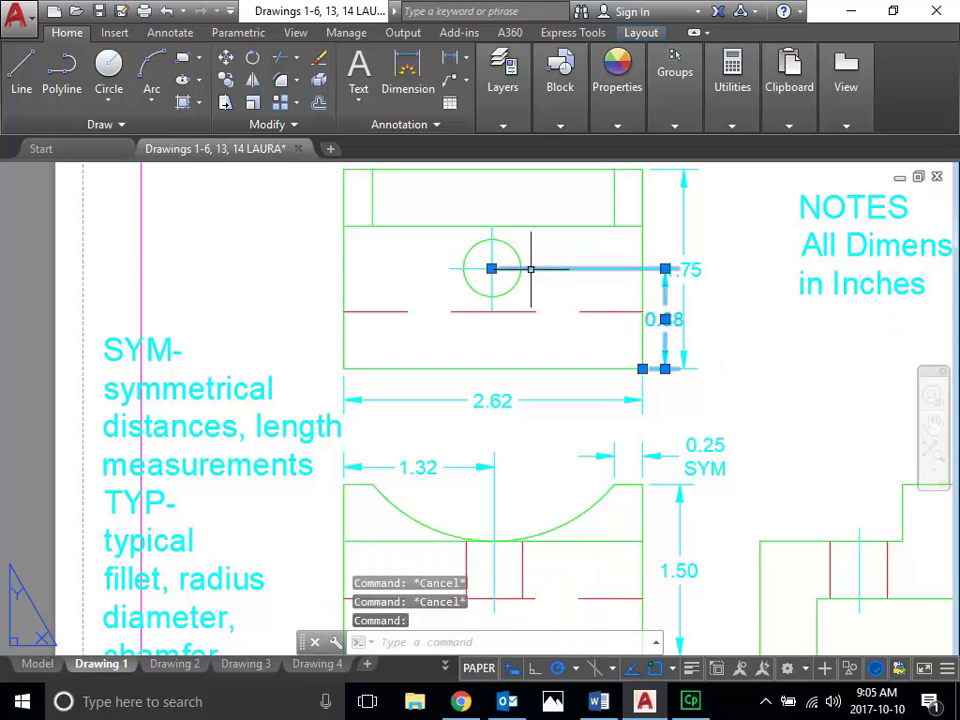
click(491, 268)
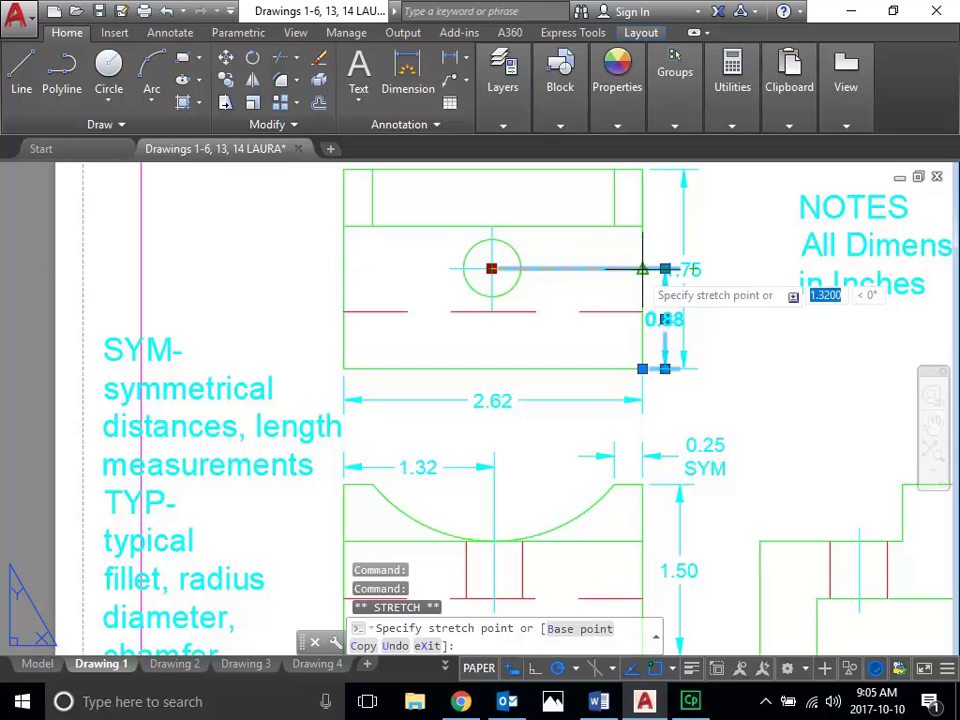
click(642, 269)
key(Escape)
key(Escape)
Move the top view's 1.75 height dimension farther outward from the hole-location dimension and deselect it
scroll(730, 285, up, 2)
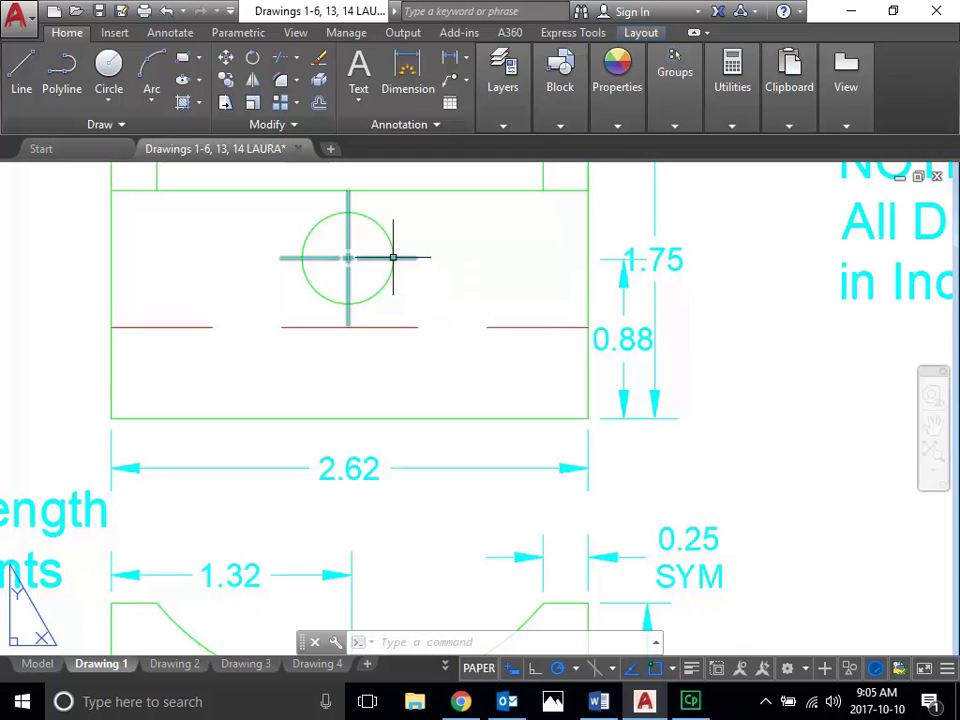
click(654, 300)
click(654, 259)
click(682, 259)
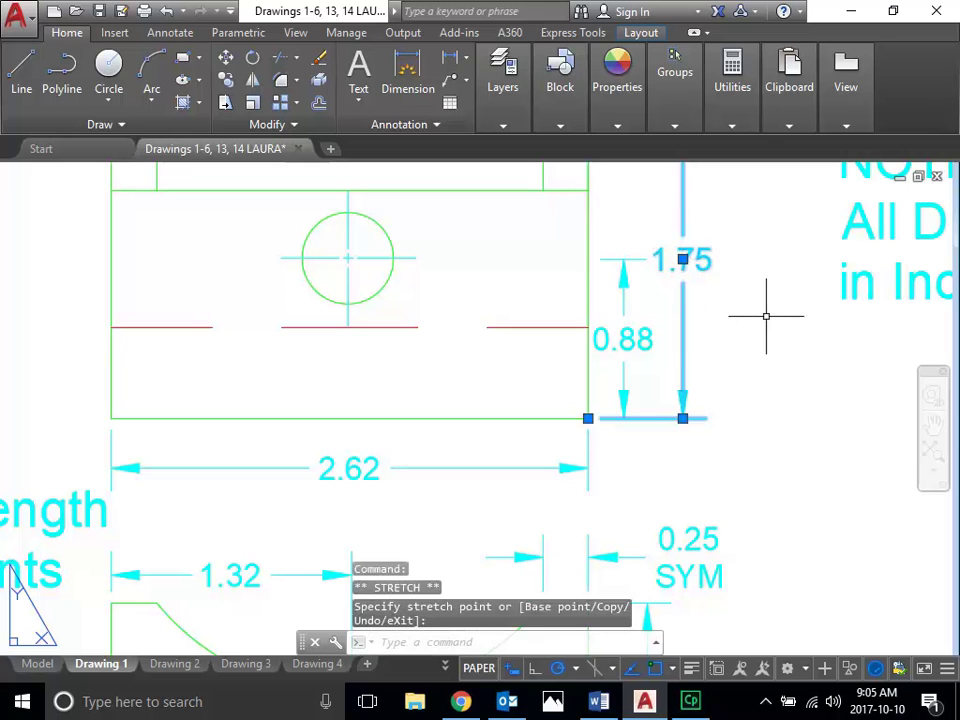
key(Escape)
key(Escape)
key(Escape)
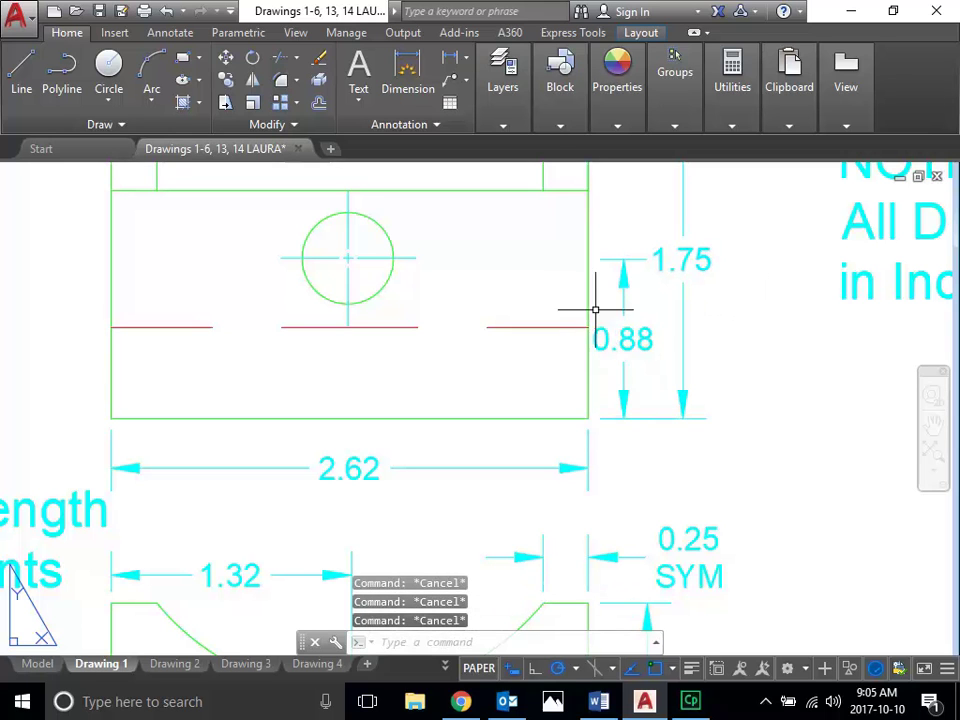
click(625, 328)
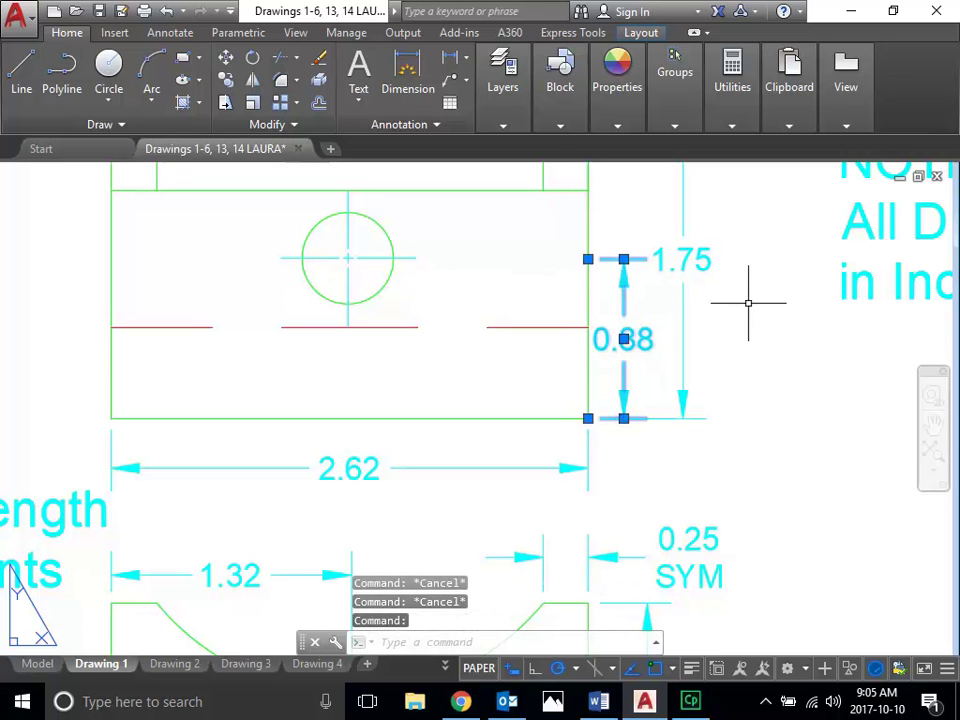
key(Escape)
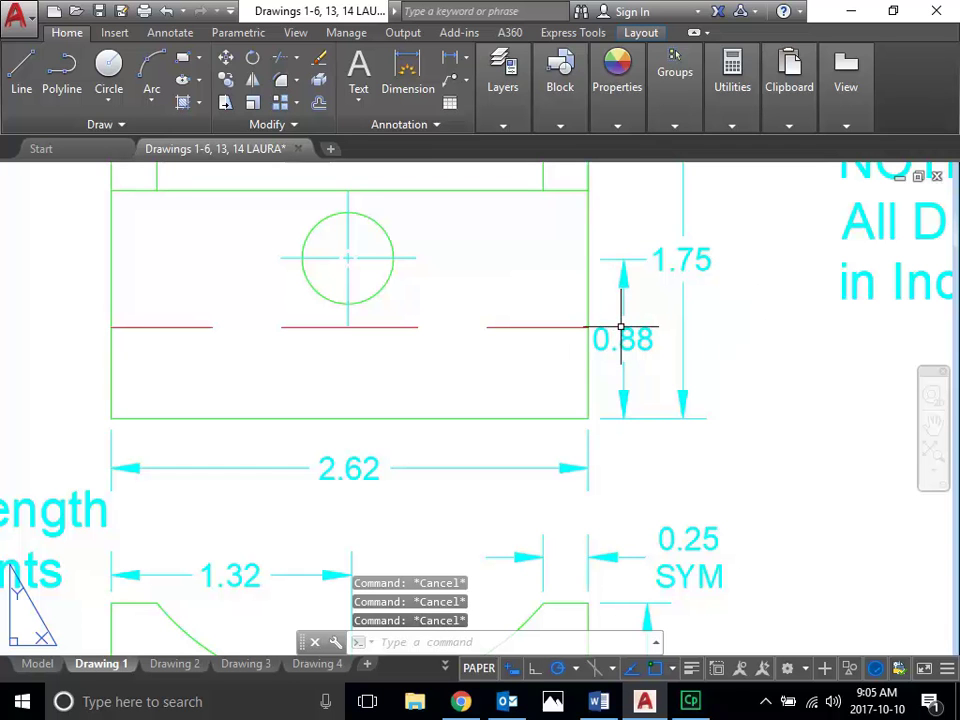
scroll(690, 352, down, 2)
scroll(640, 369, down, 2)
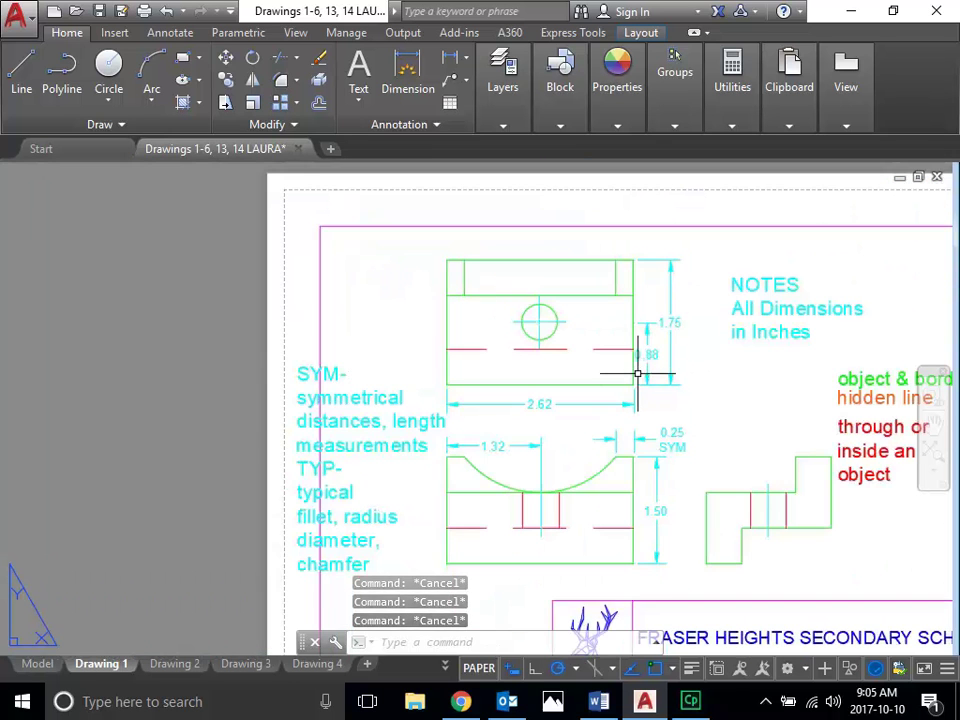
scroll(671, 399, down, 5)
scroll(758, 468, up, 4)
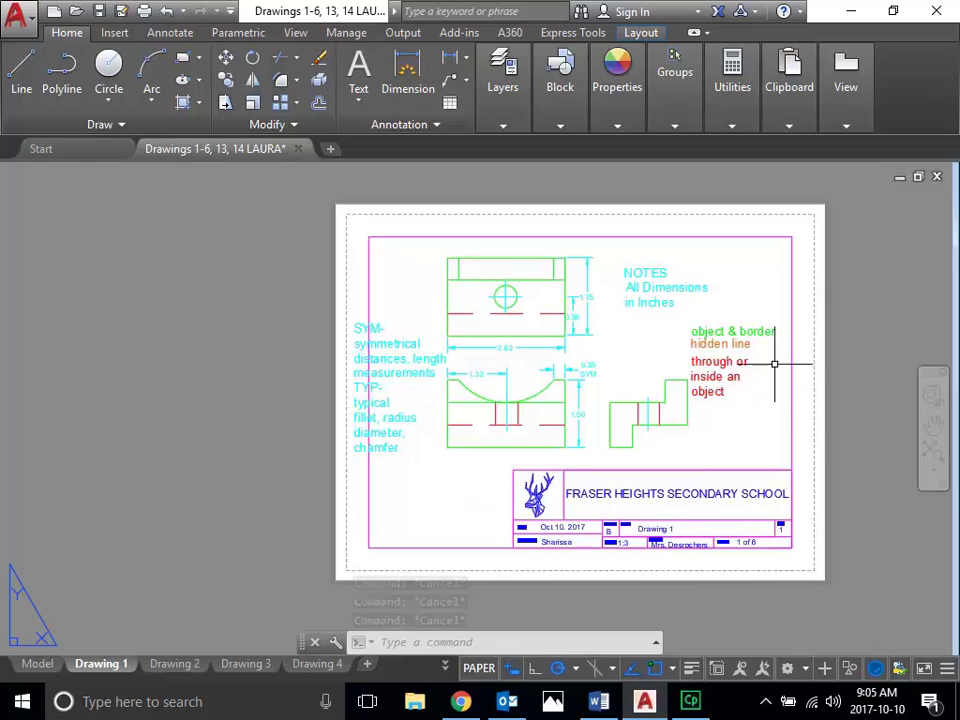